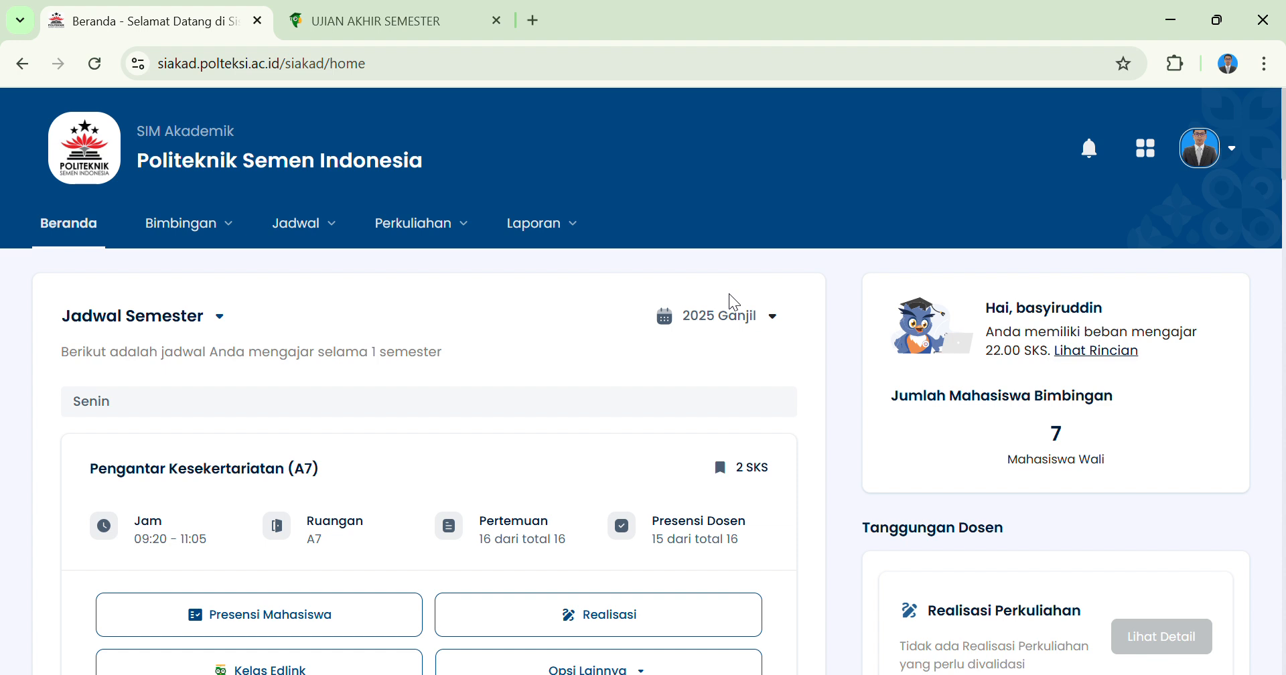
# Try to open the Kelas Kuliah class list.
pyautogui.scroll(-1, 729, 293)
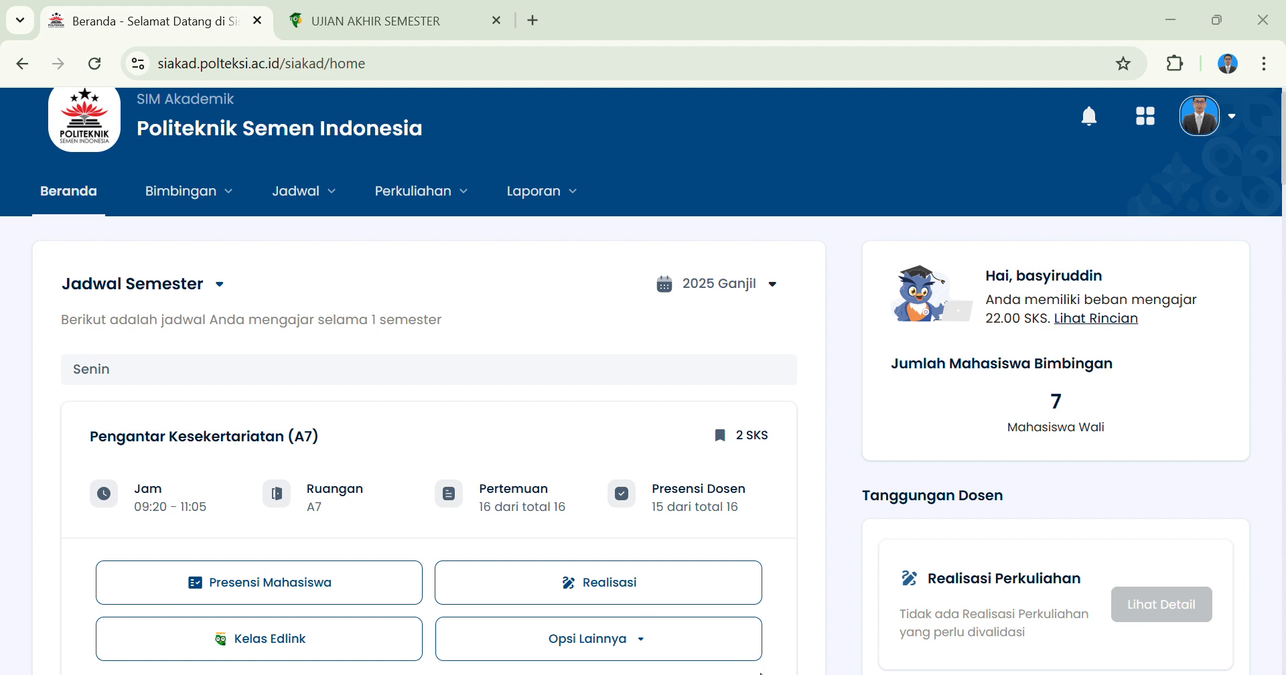
pyautogui.click(746, 505)
pyautogui.click(440, 200)
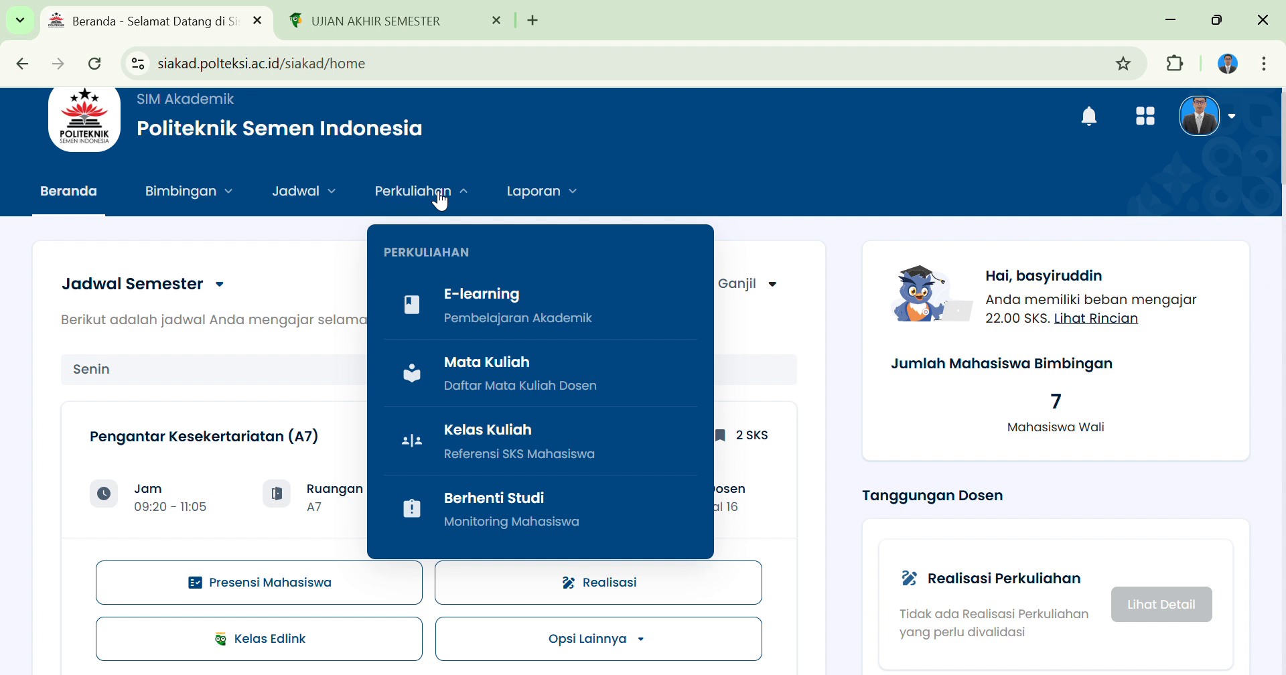
pyautogui.click(582, 439)
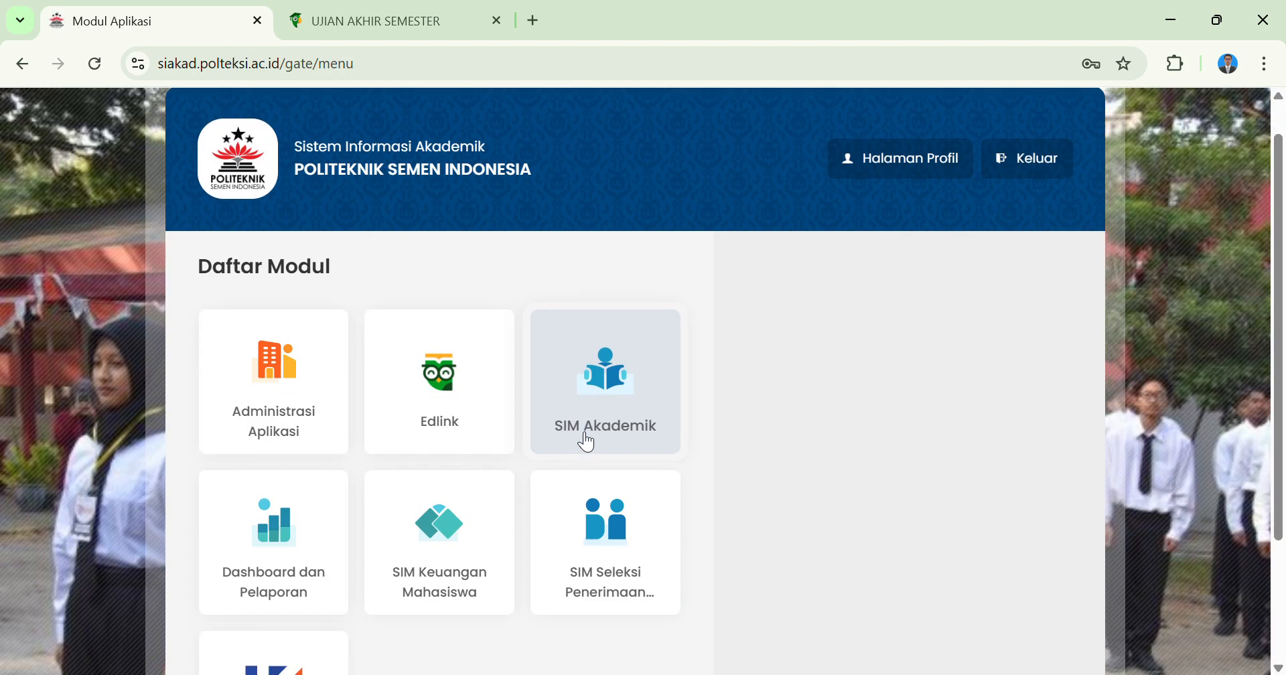
# Re-enter the SIM Akademik module and open its Kelas Kuliah class list.
pyautogui.click(640, 389)
pyautogui.click(871, 314)
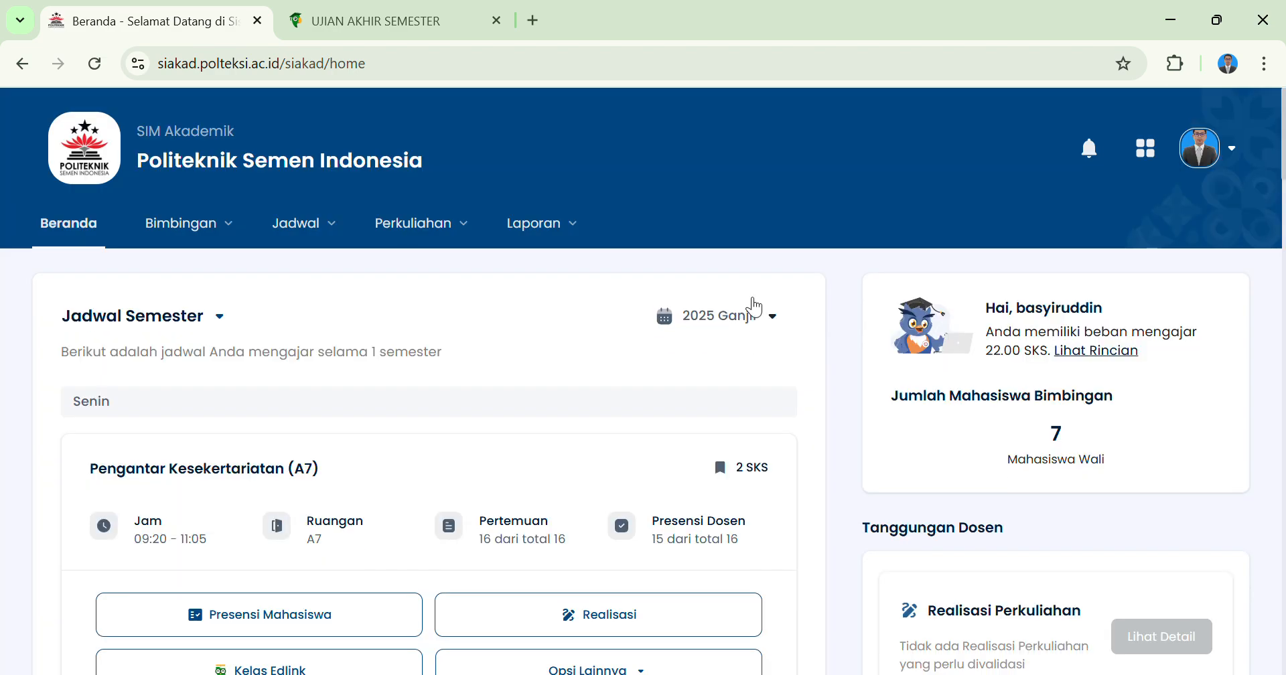
pyautogui.click(462, 226)
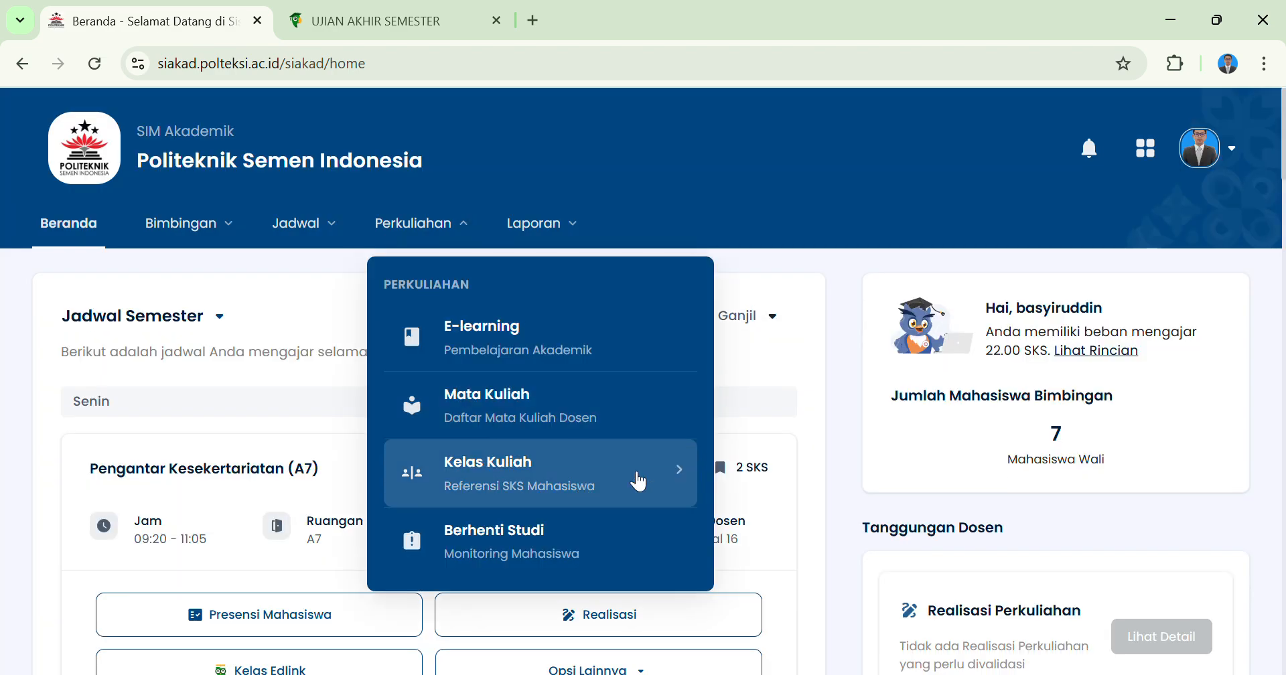
pyautogui.click(601, 485)
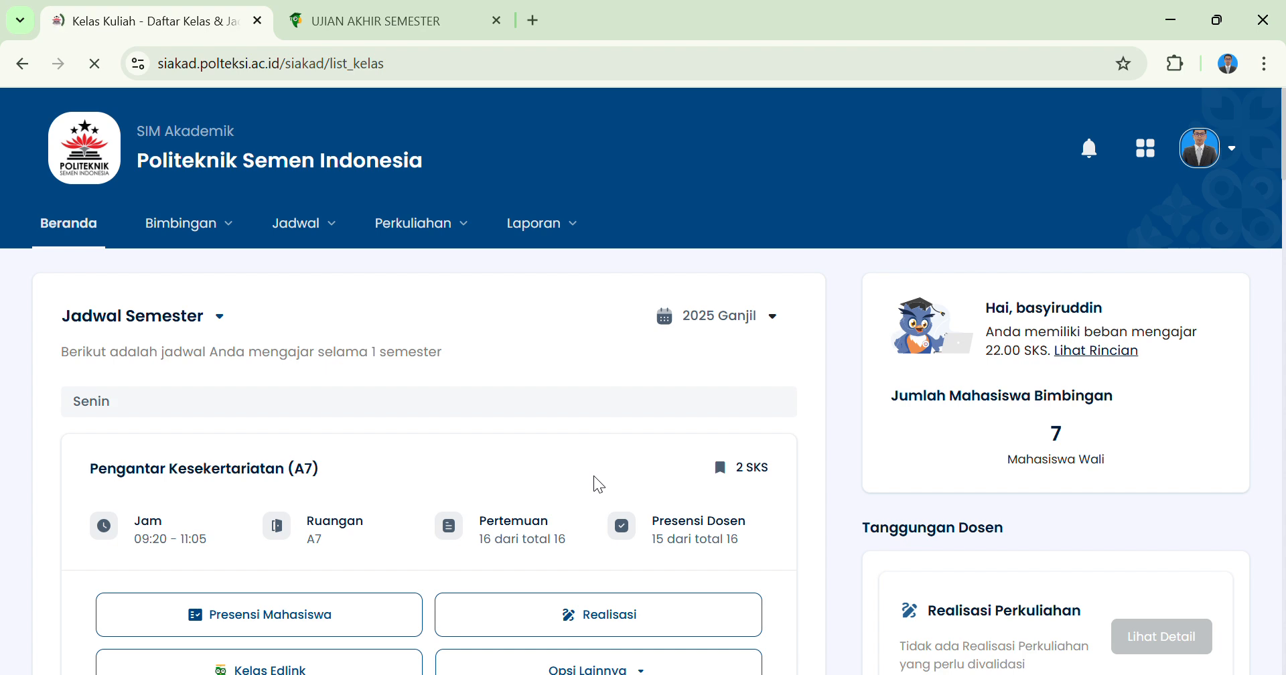
# Open the details of the AP251308 Pengantar Ilmu Administrasi class A7 and go to its Nilai Perkuliahan page.
pyautogui.scroll(-5, 598, 484)
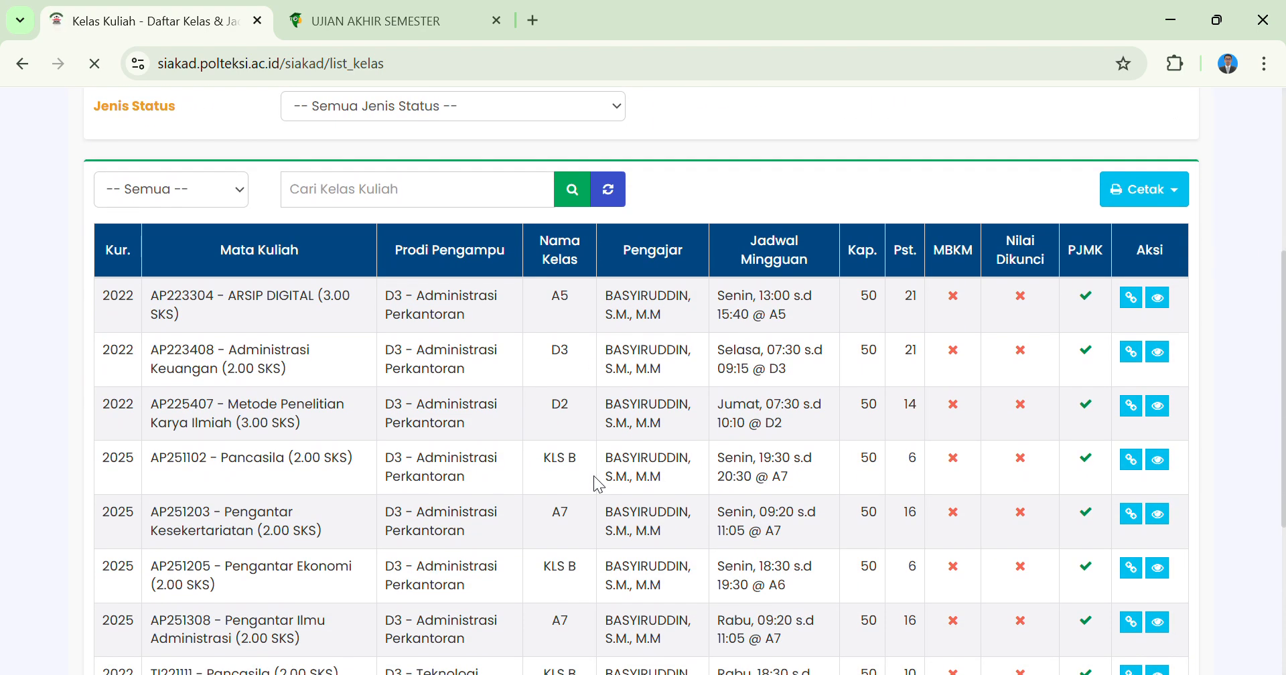
pyautogui.scroll(-1, 598, 483)
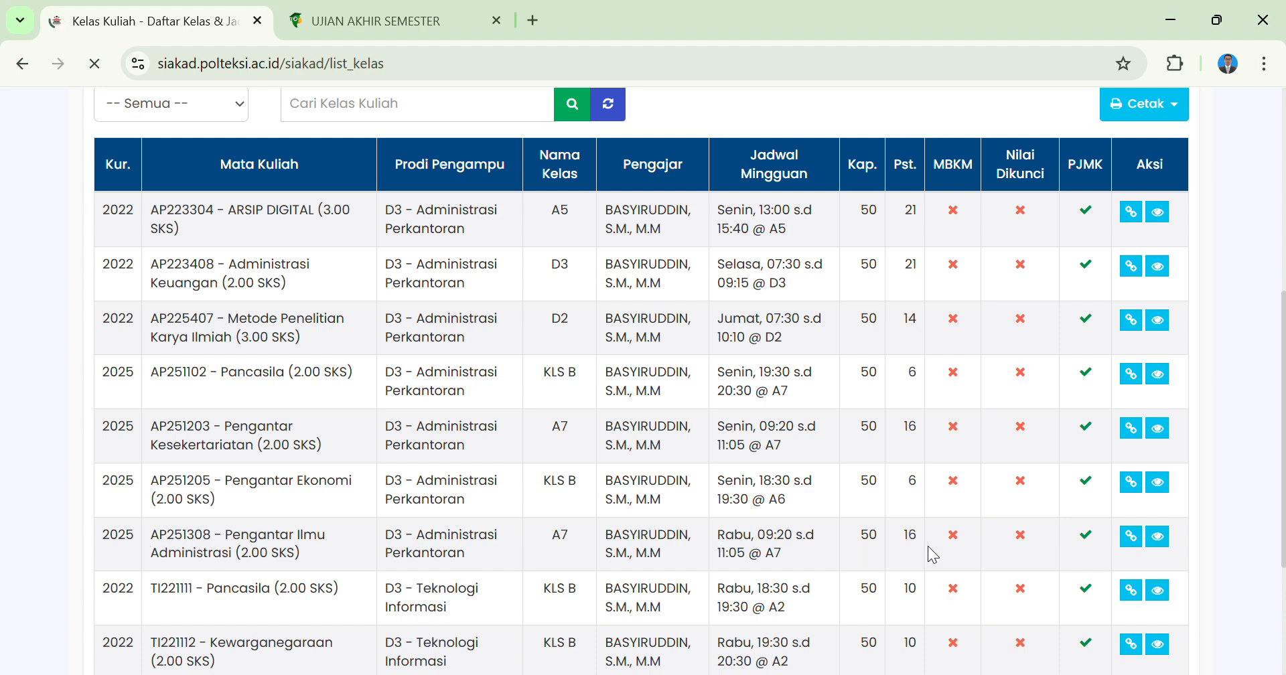
pyautogui.click(1169, 540)
pyautogui.scroll(-3, 777, 515)
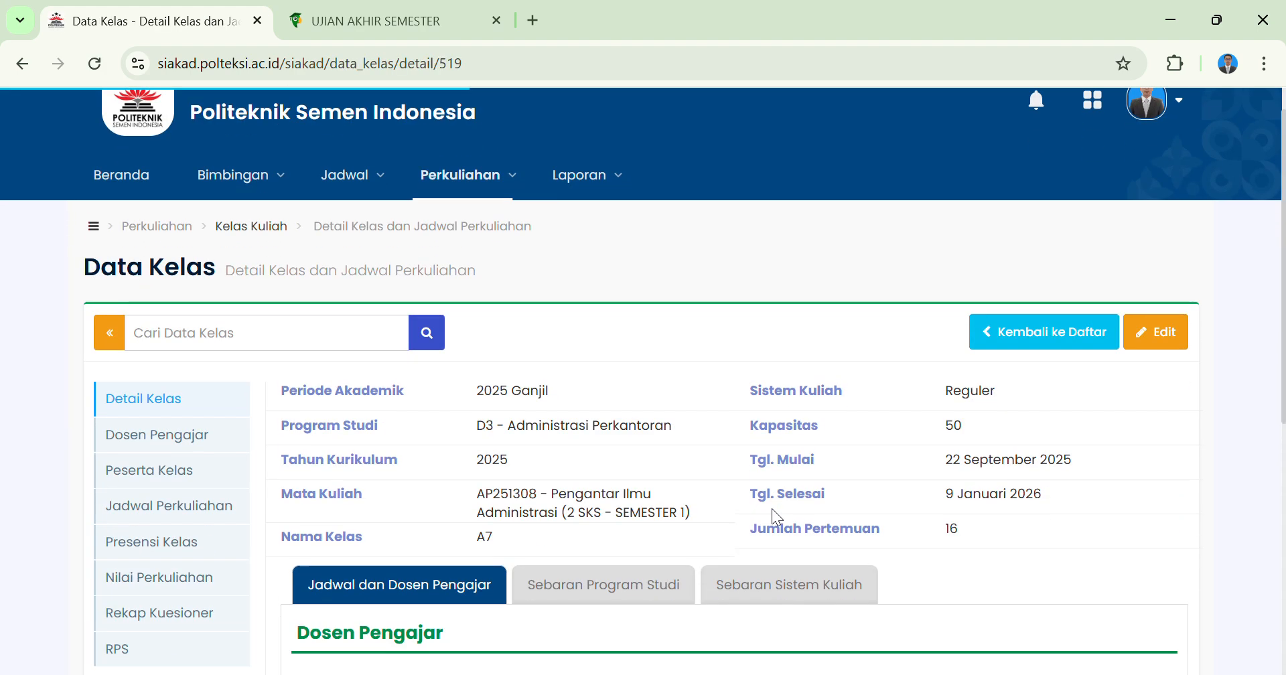
pyautogui.scroll(-1, 771, 509)
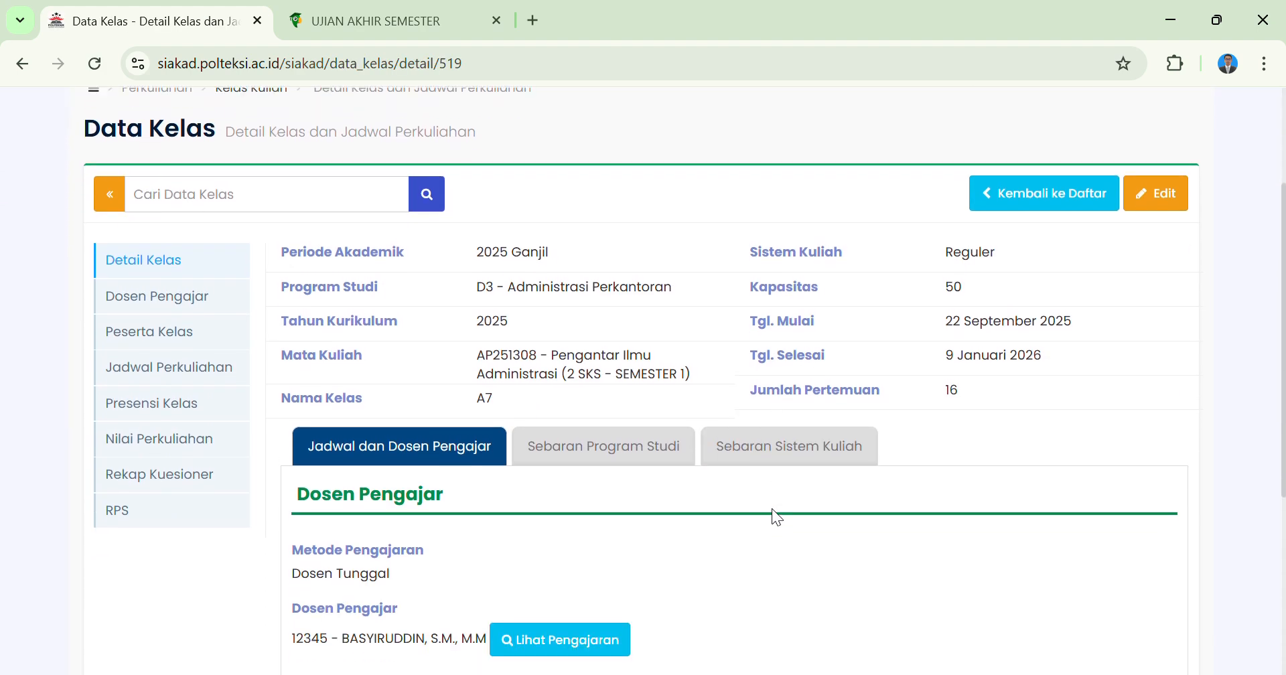
pyautogui.scroll(1, 251, 255)
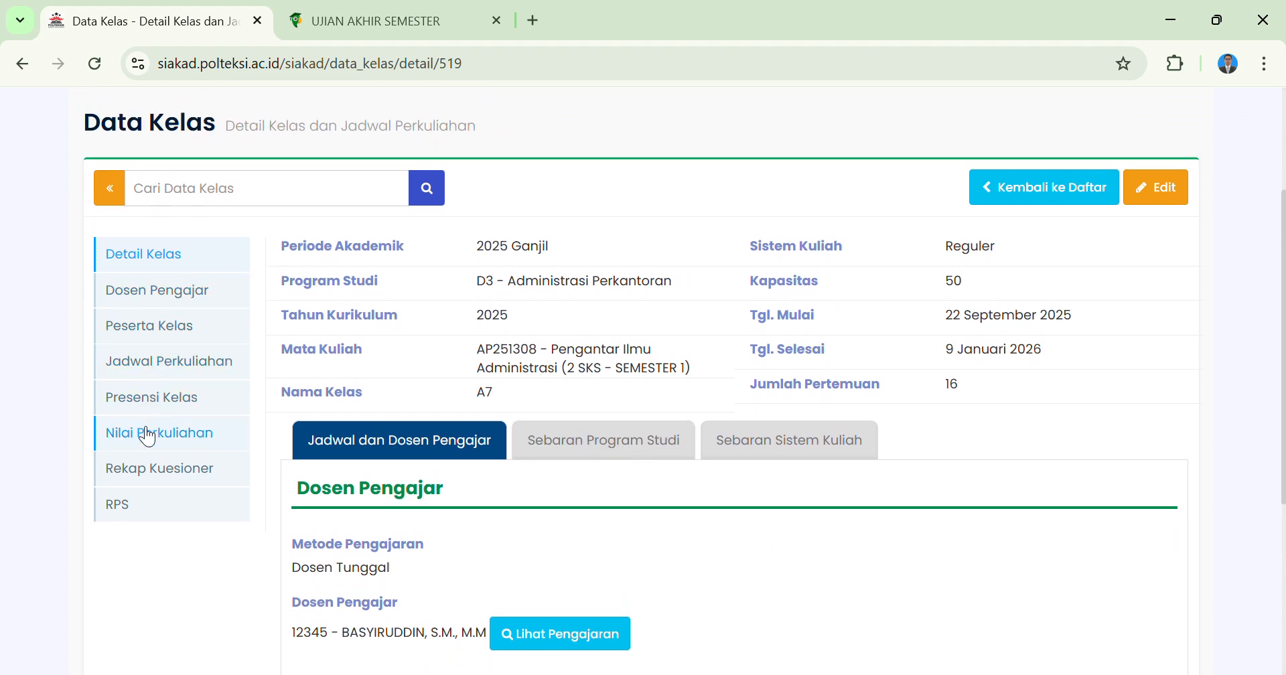
pyautogui.click(141, 432)
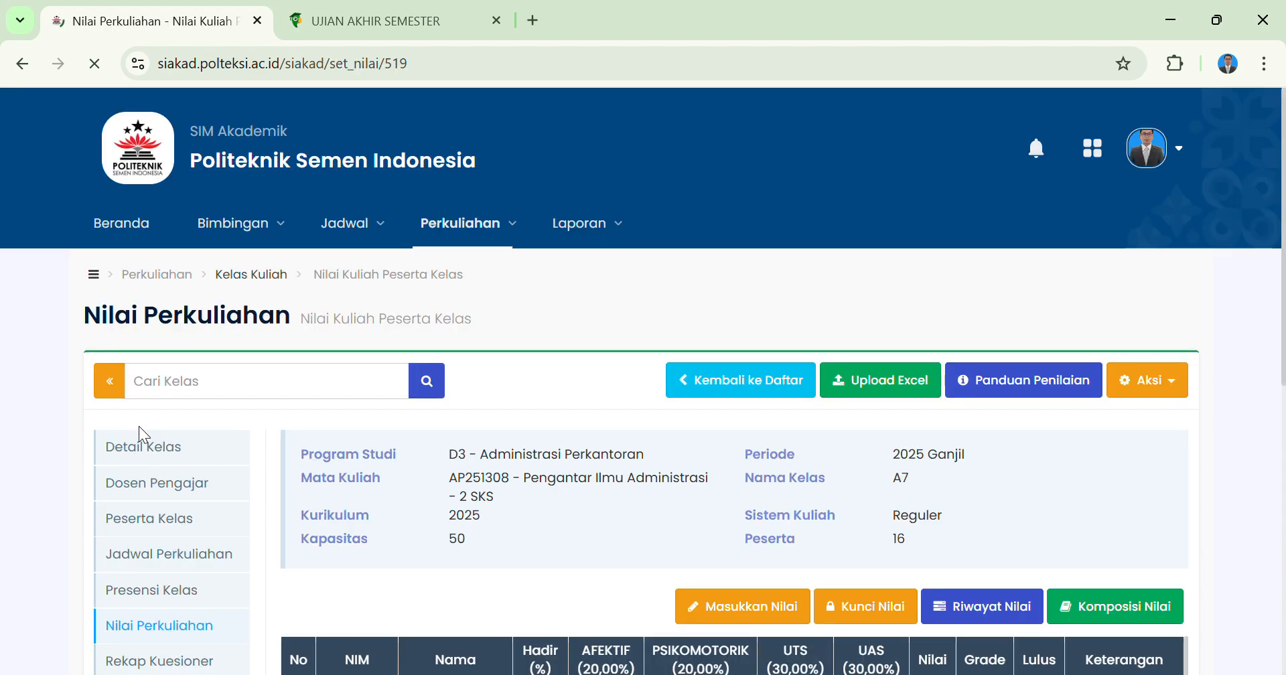
# Examine the participants' grade table, including the attendance percentage and the AFEKTIF, PSIKOMOTORIK, UTS and UAS component columns.
pyautogui.scroll(-5, 424, 431)
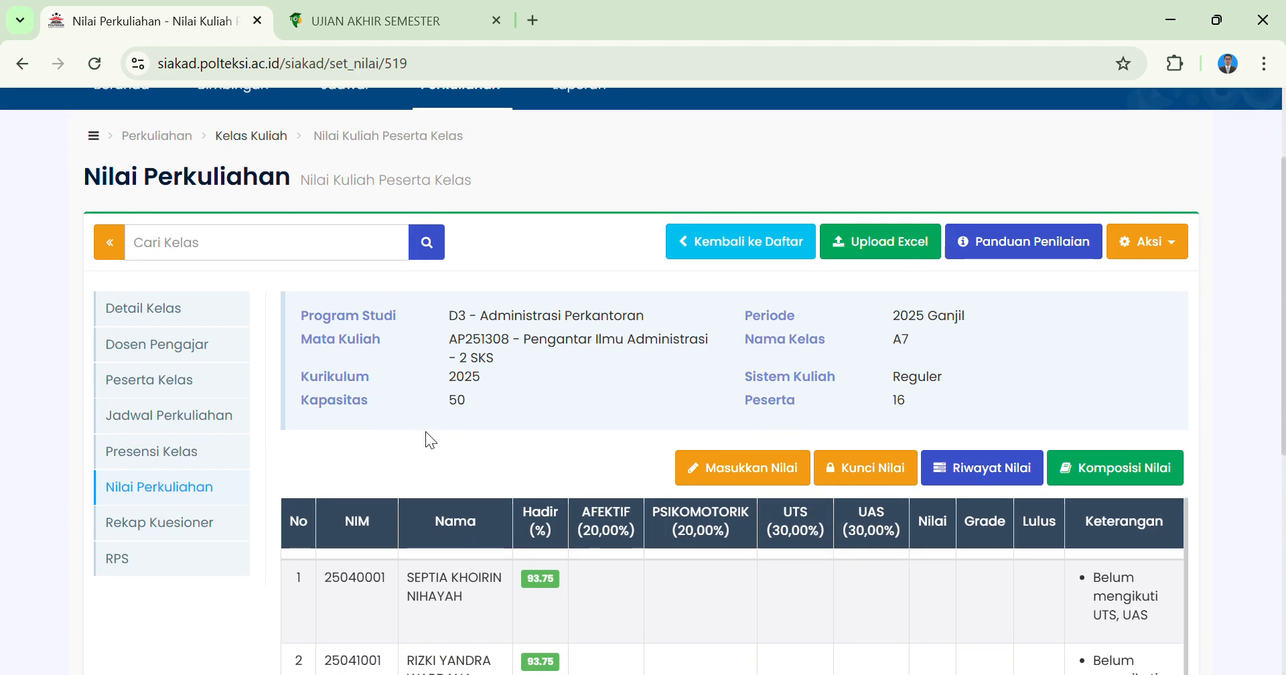
pyautogui.scroll(-2, 532, 263)
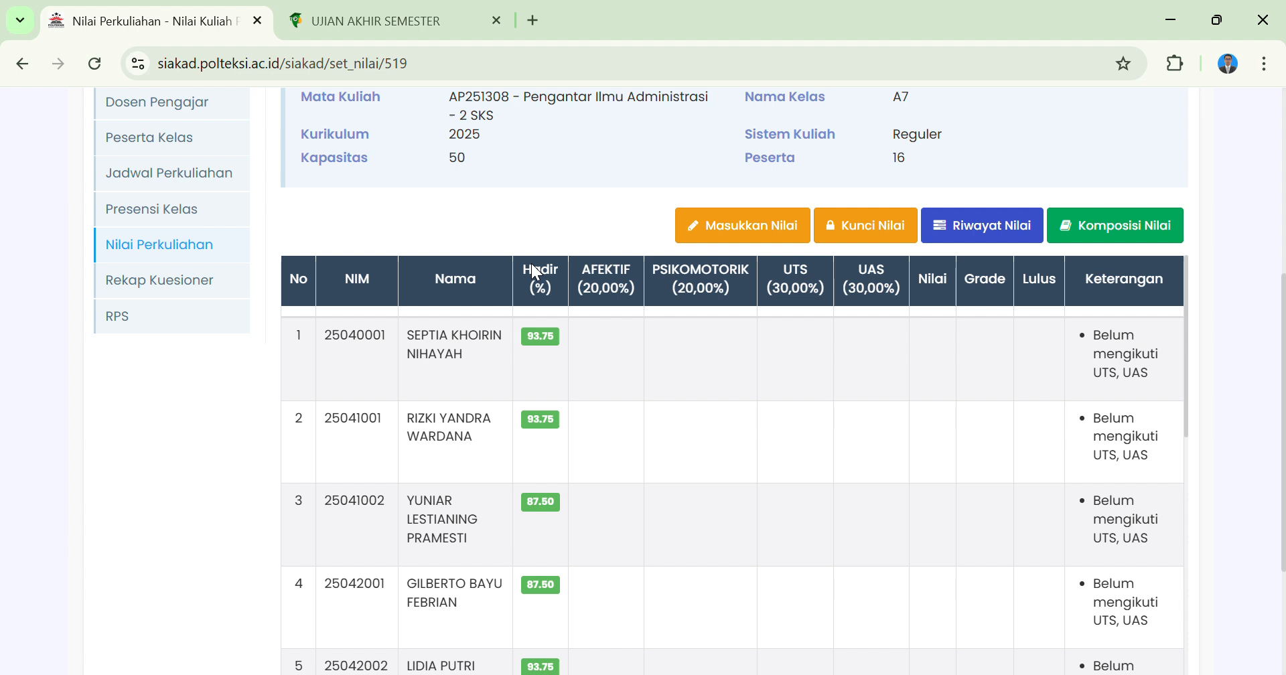
pyautogui.scroll(1, 536, 271)
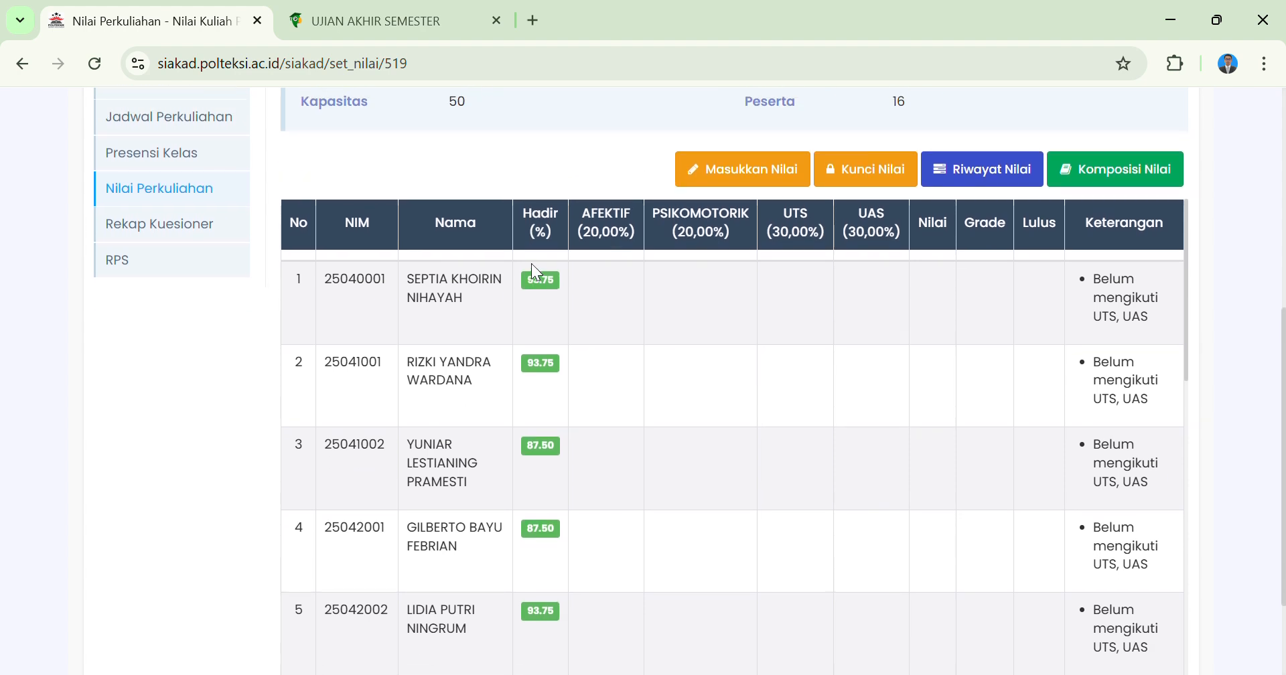
pyautogui.scroll(1, 532, 263)
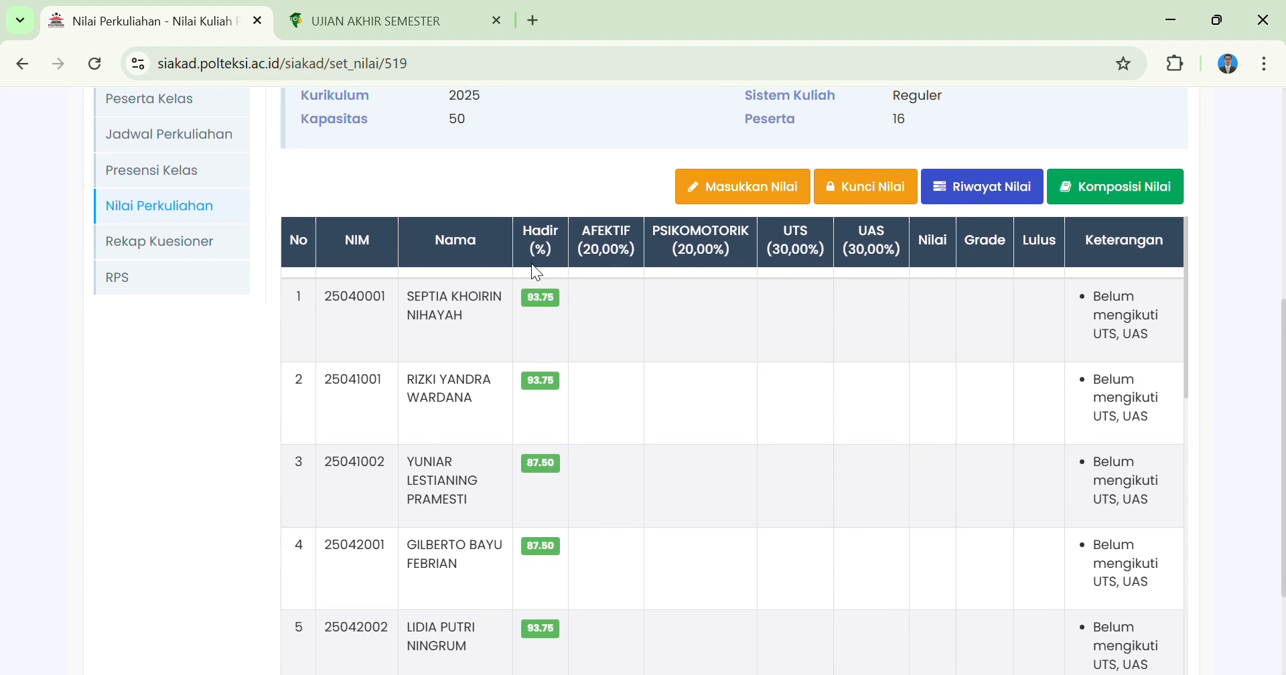
pyautogui.scroll(1, 532, 264)
pyautogui.scroll(-1, 532, 311)
pyautogui.scroll(1, 532, 310)
pyautogui.scroll(-1, 527, 404)
pyautogui.scroll(1, 545, 488)
pyautogui.scroll(-1, 545, 489)
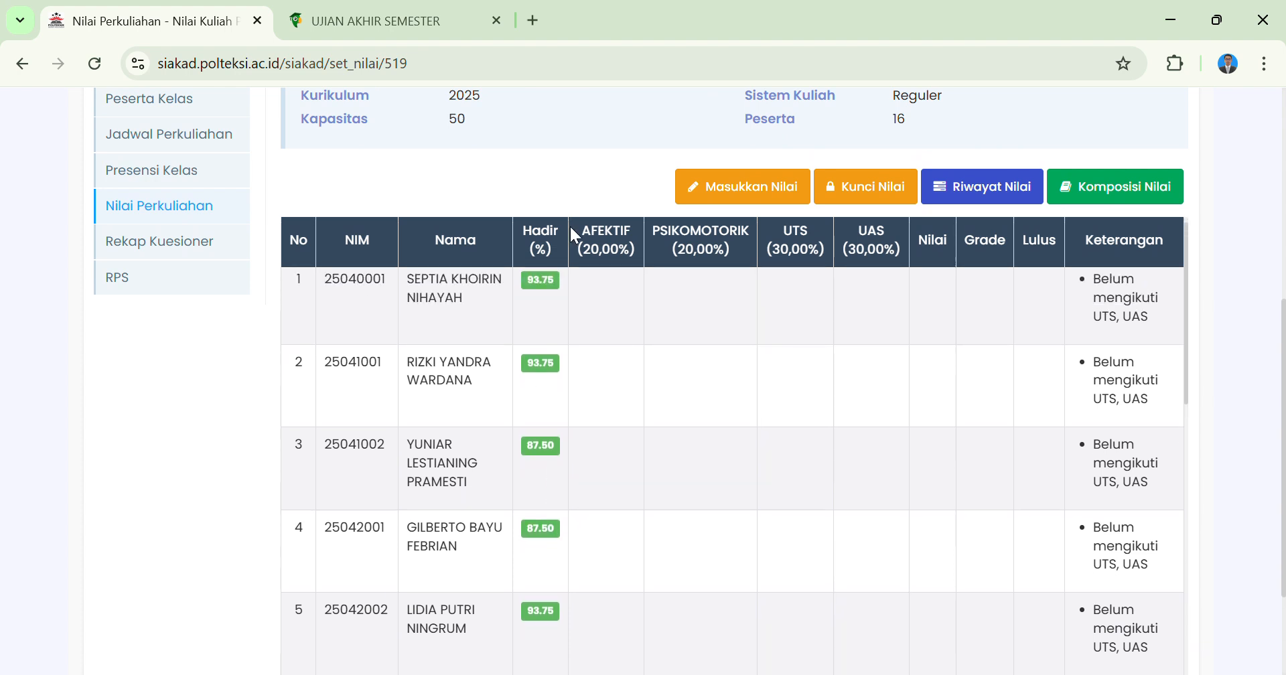
pyautogui.scroll(1, 589, 179)
pyautogui.scroll(3, 589, 179)
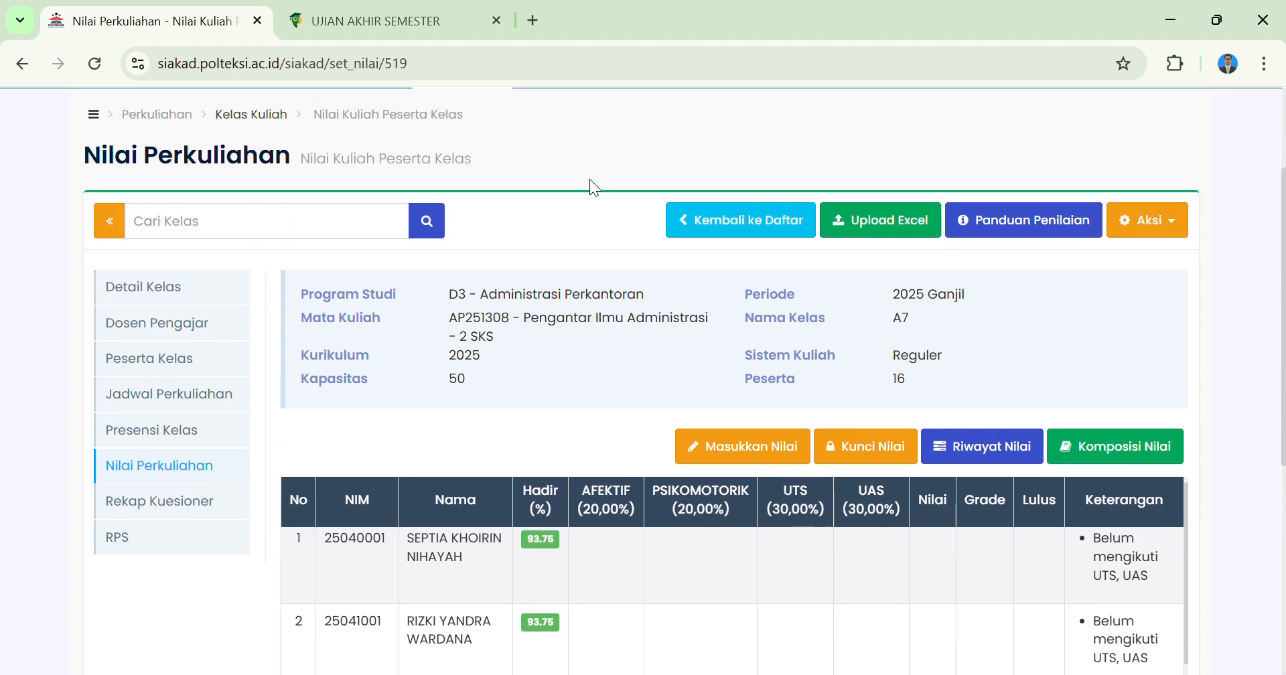
# View the options for uploading the class grades from Excel and close the upload dialog.
pyautogui.click(885, 222)
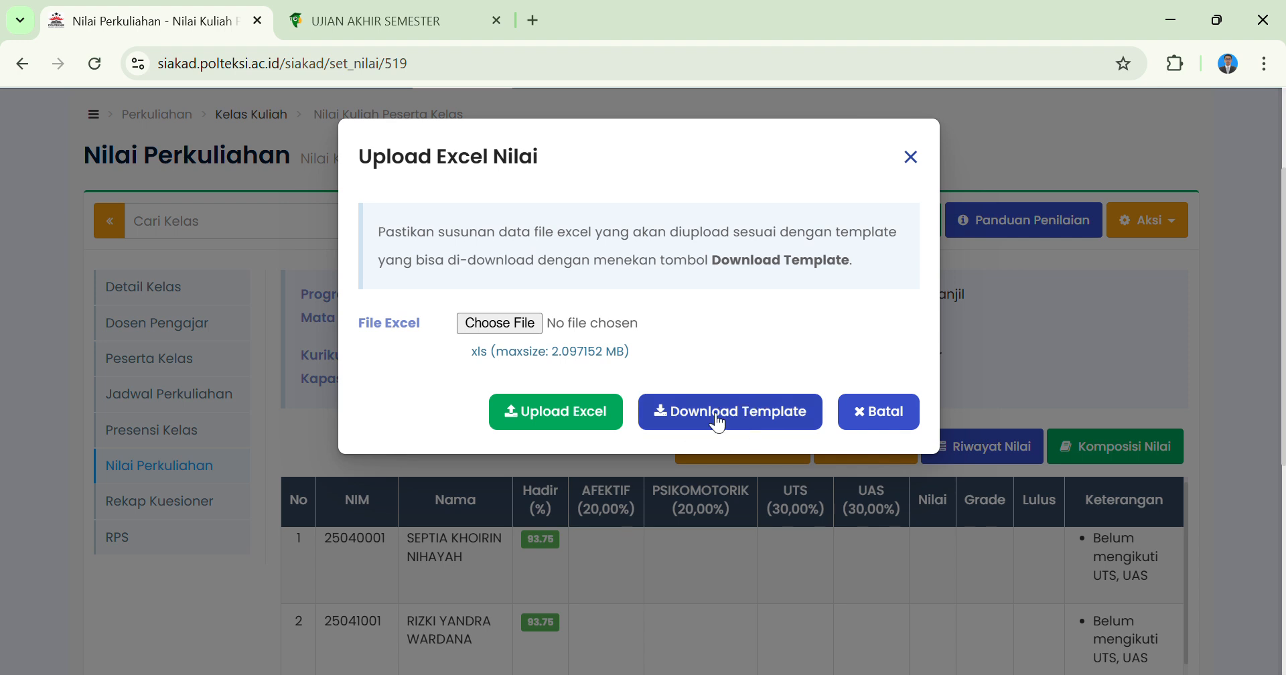
pyautogui.click(913, 158)
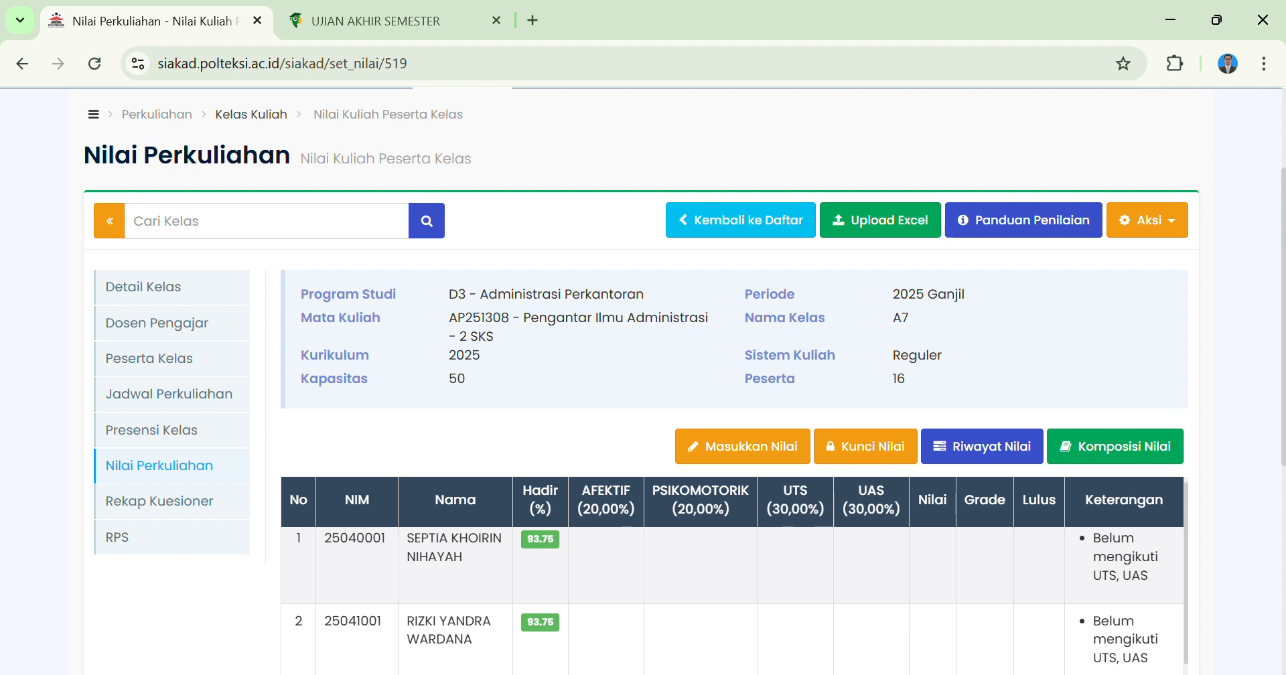
pyautogui.hotkey('alt', 'Tab')
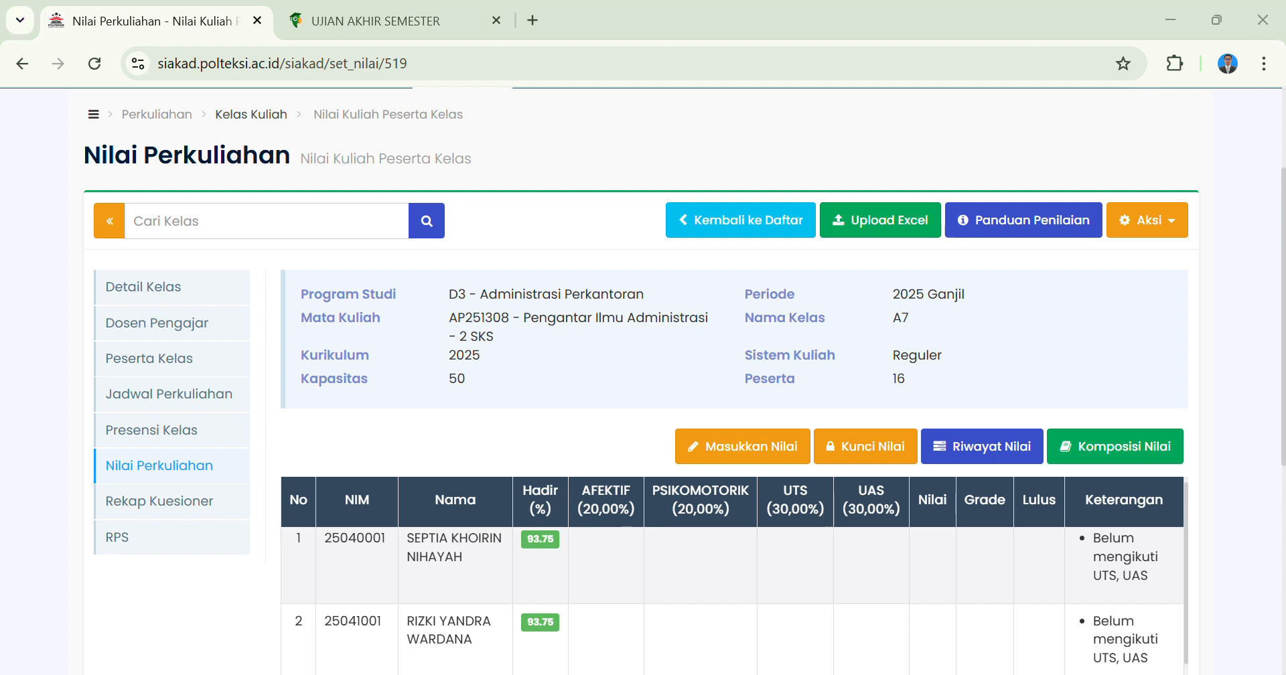
pyautogui.click(101, 299)
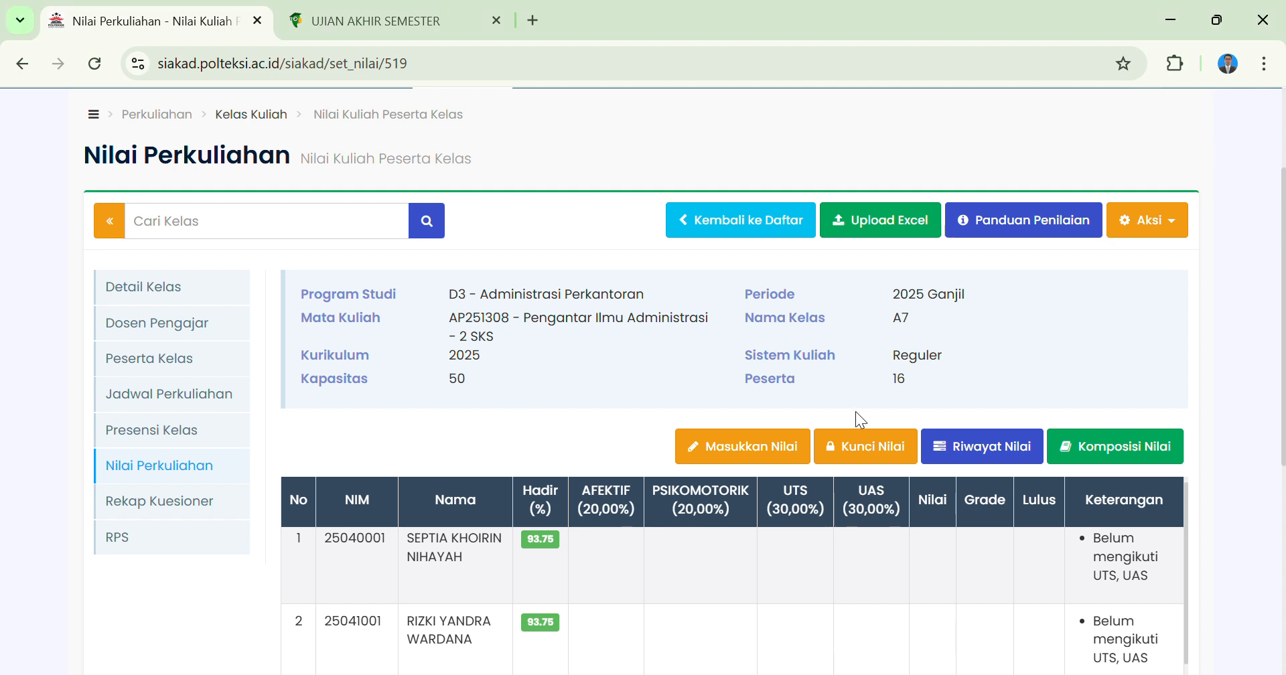
# Try to submit the Excel grade upload without choosing a file.
pyautogui.click(906, 231)
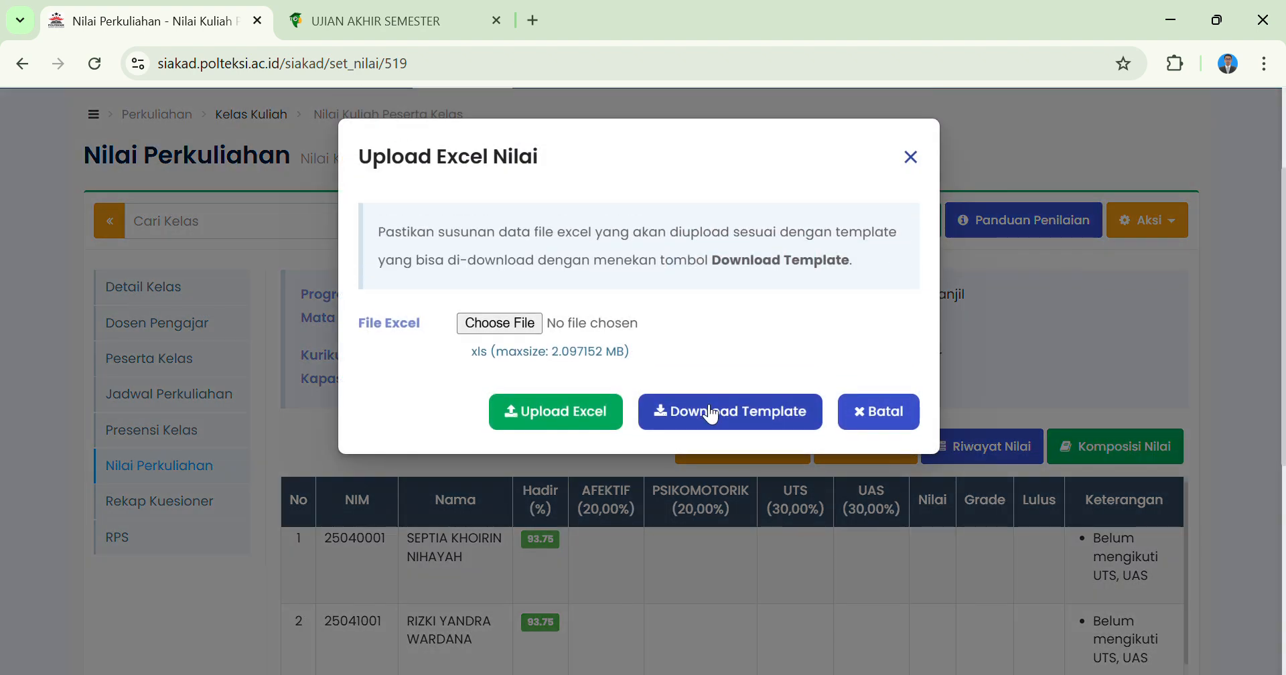
pyautogui.click(550, 409)
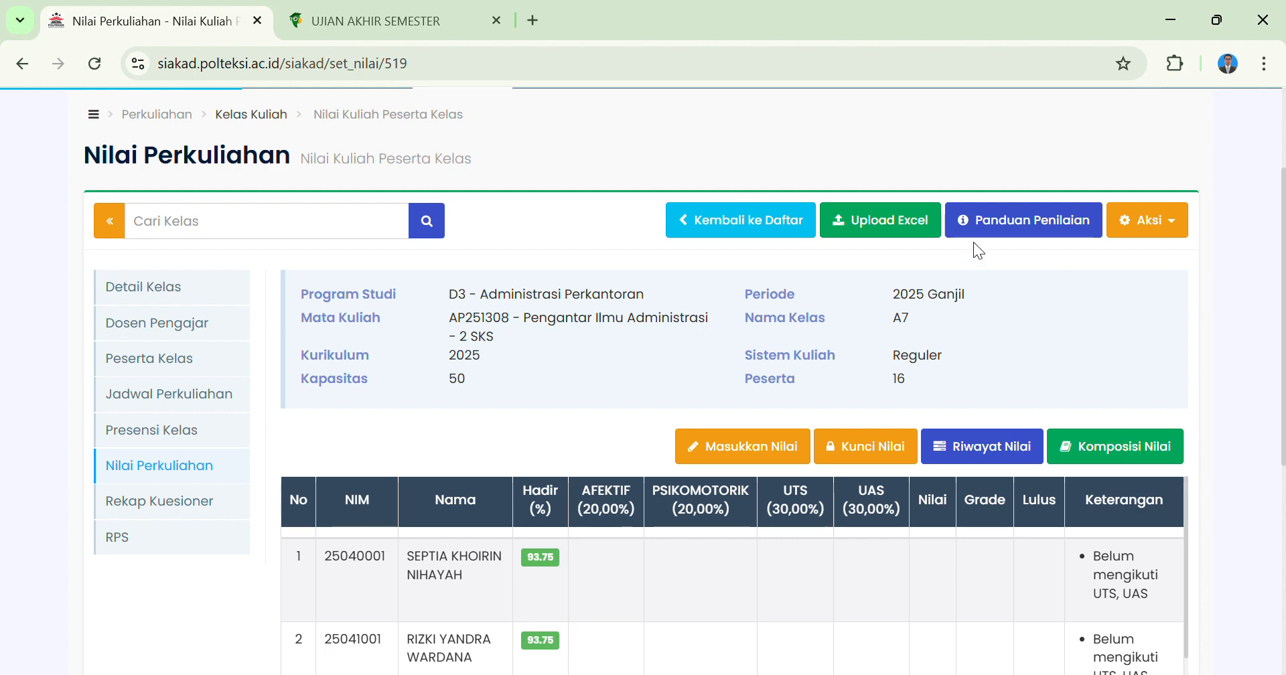
pyautogui.click(847, 223)
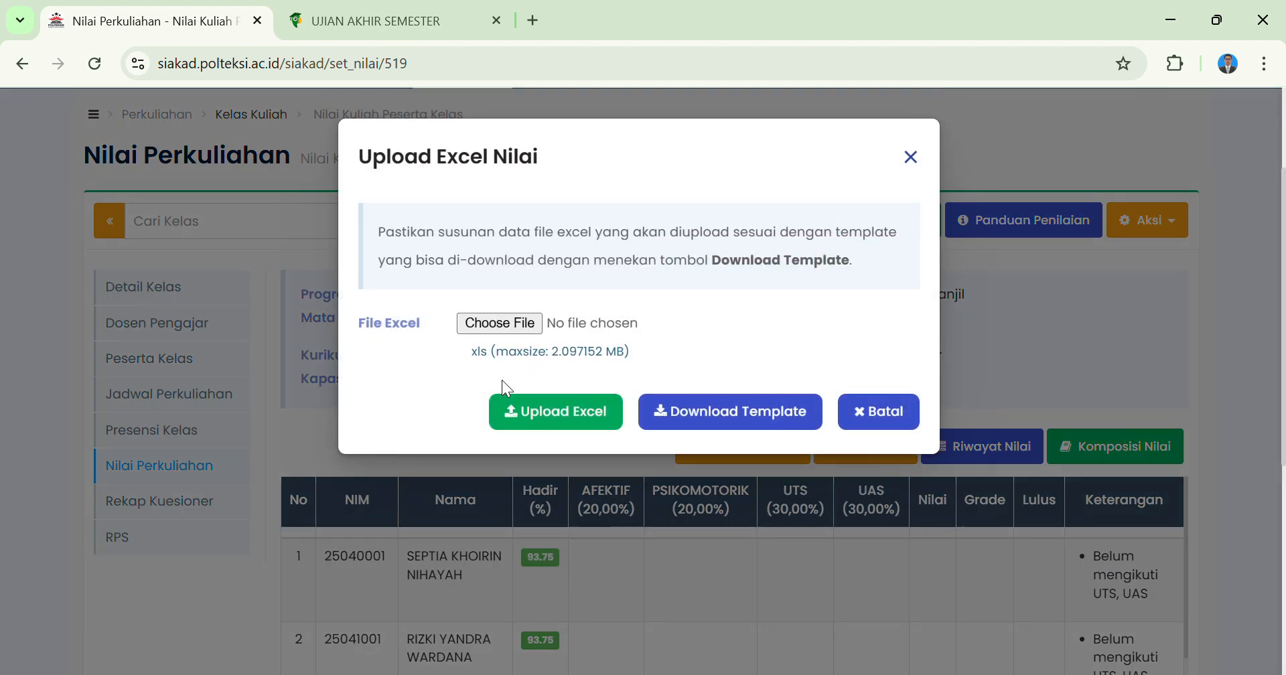
pyautogui.click(548, 413)
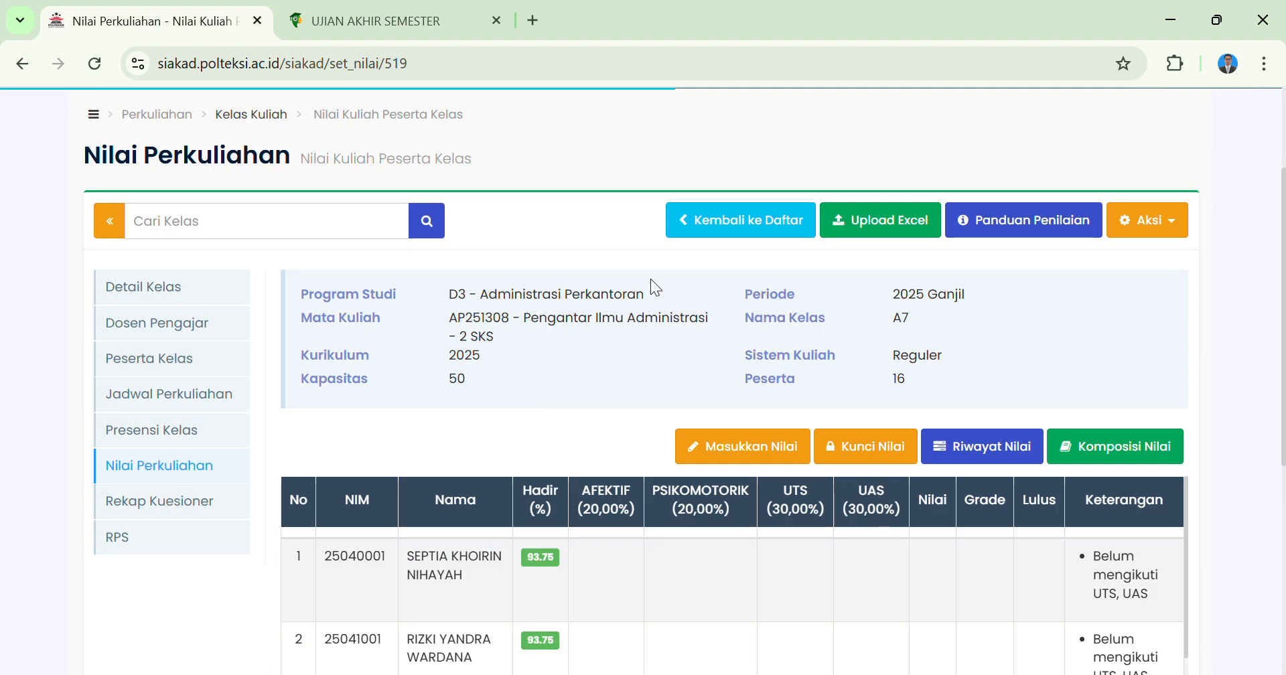
# Choose the AP251308 class A7 grade template .xls file for the Excel upload, and cancel the upload.
pyautogui.click(918, 221)
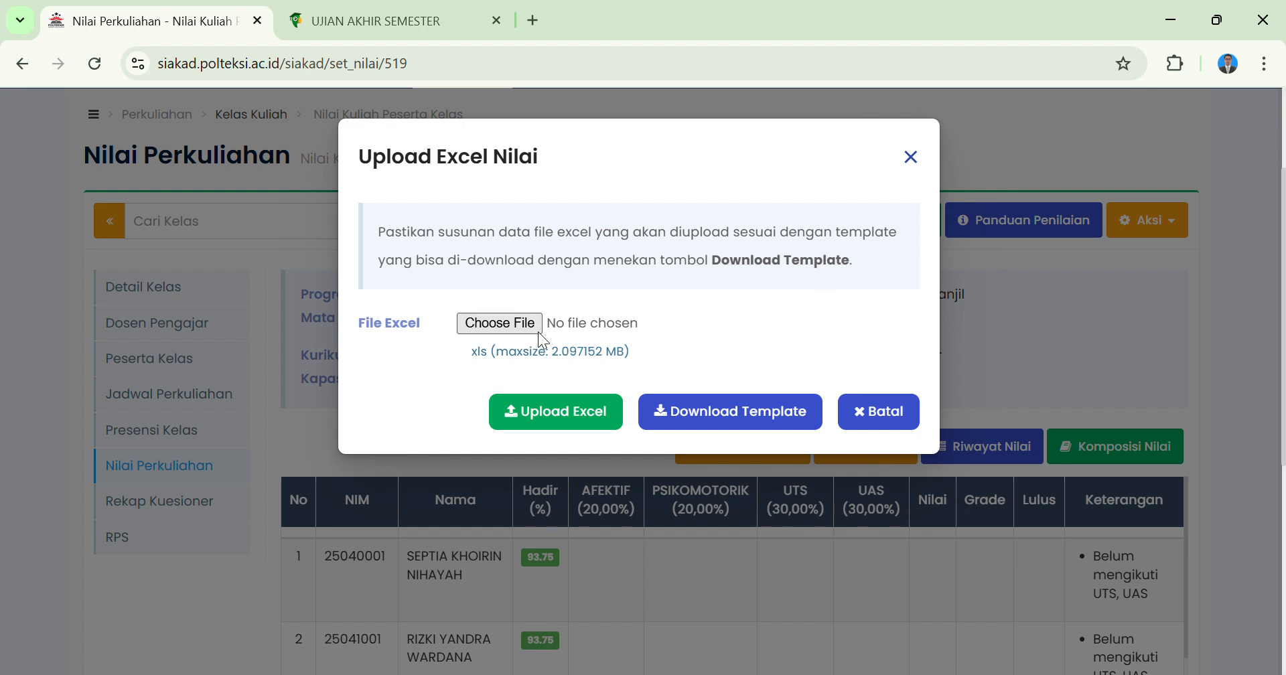
pyautogui.click(498, 326)
pyautogui.click(968, 622)
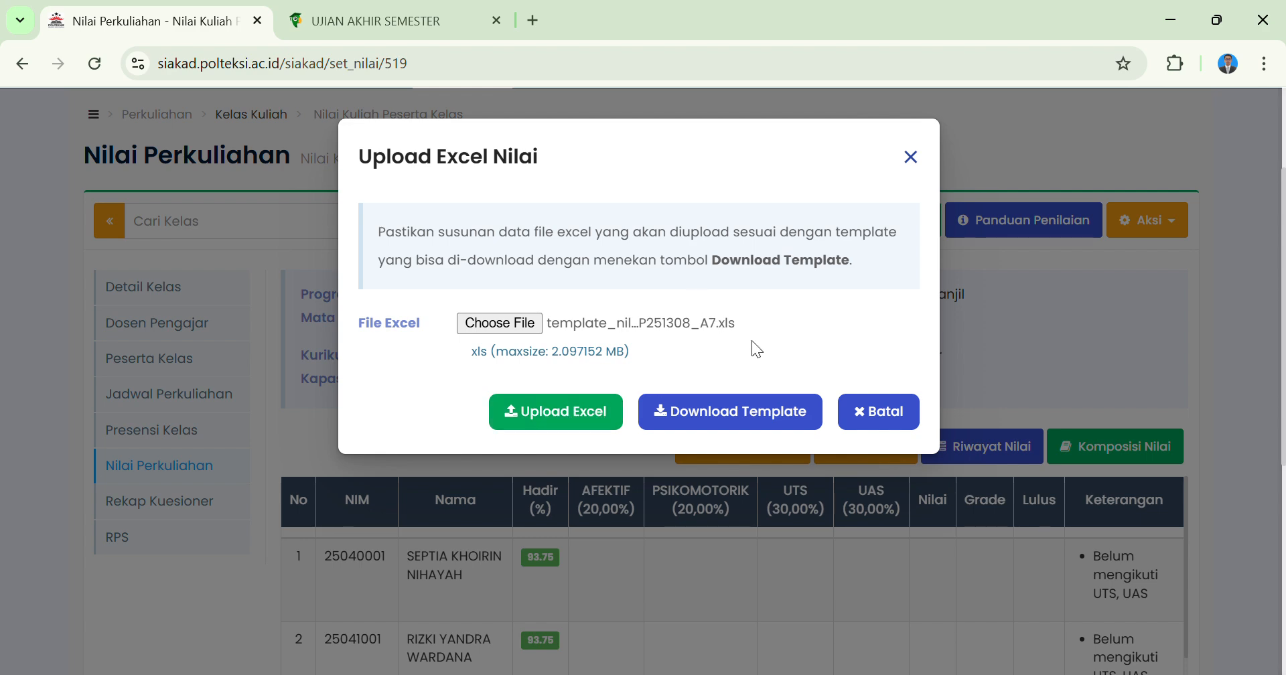
pyautogui.click(877, 415)
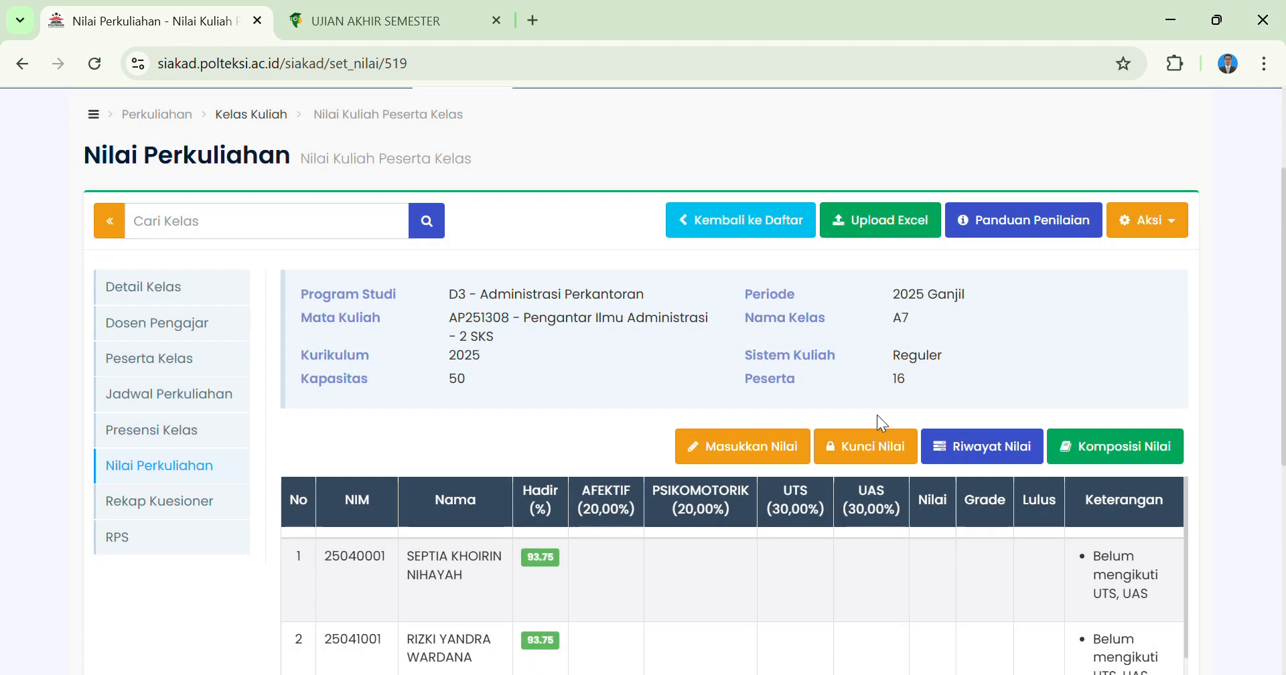
# Try to open manual grade entry (Masukkan Nilai) for the class participants.
pyautogui.scroll(-1, 878, 415)
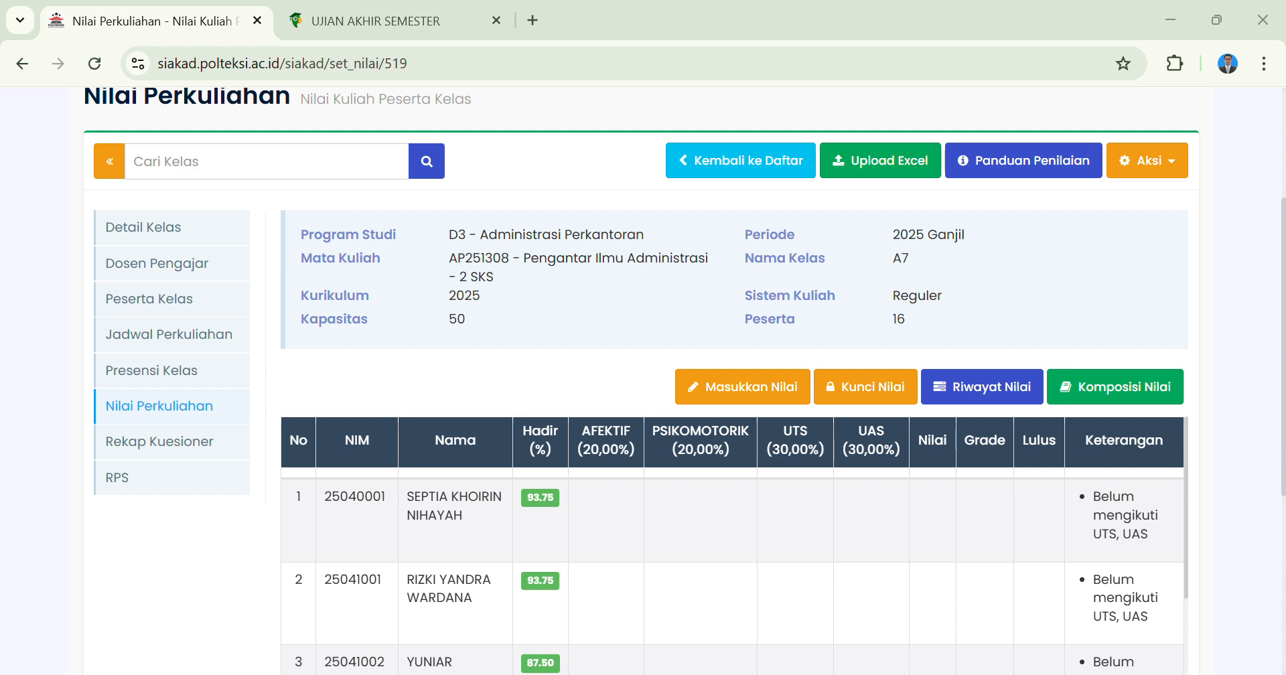
pyautogui.scroll(-1, 842, 512)
pyautogui.scroll(1, 842, 512)
pyautogui.click(750, 389)
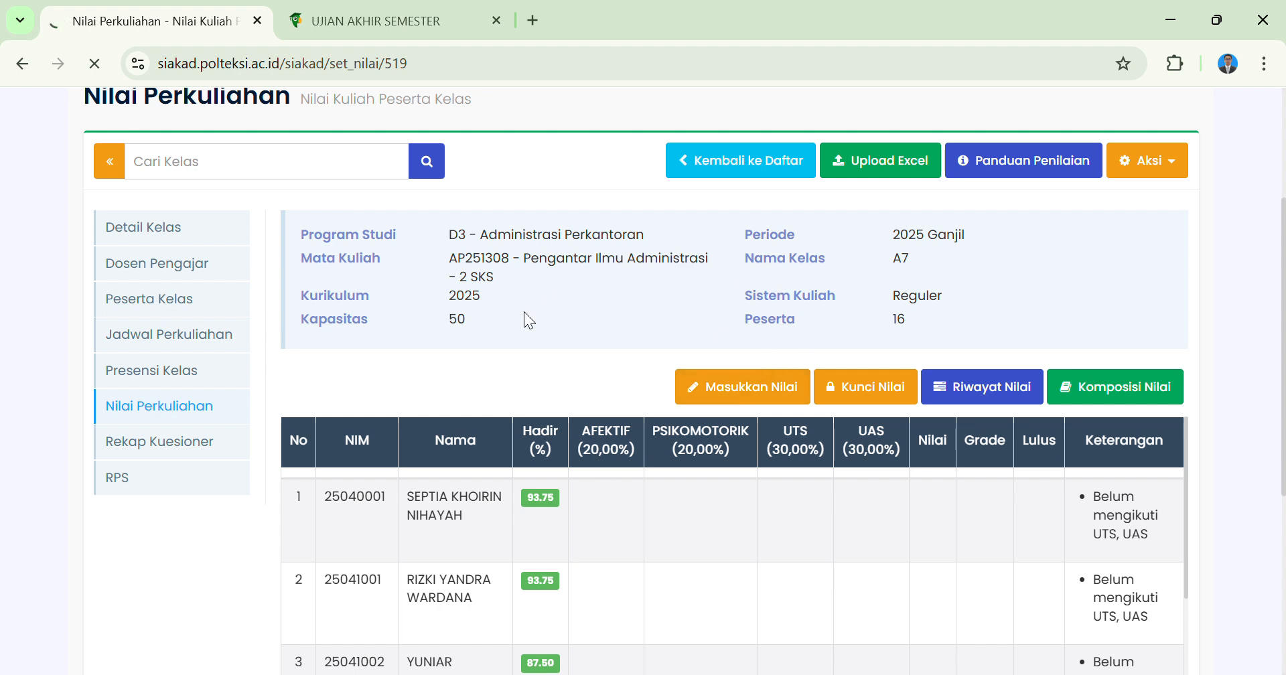
pyautogui.scroll(-1, 652, 352)
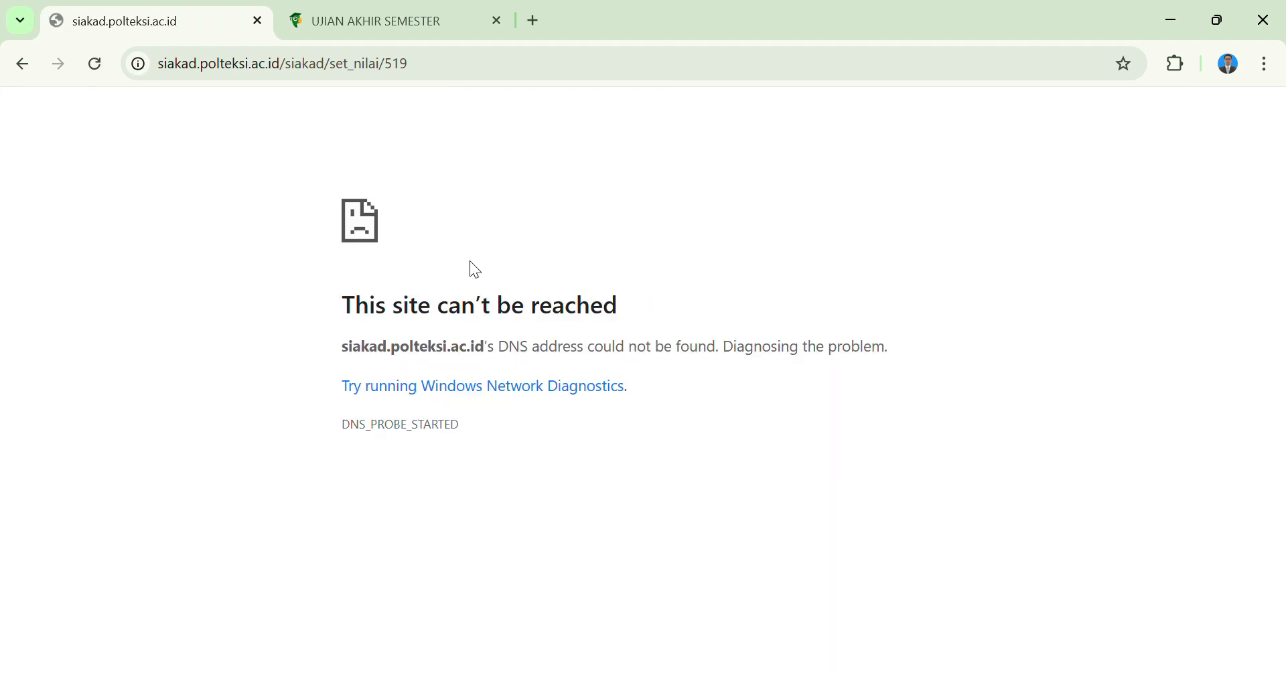
# Return to the class's Nilai Perkuliahan page and reload it, agreeing to resubmit the form data.
pyautogui.click(98, 73)
pyautogui.press('Escape')
pyautogui.click(22, 65)
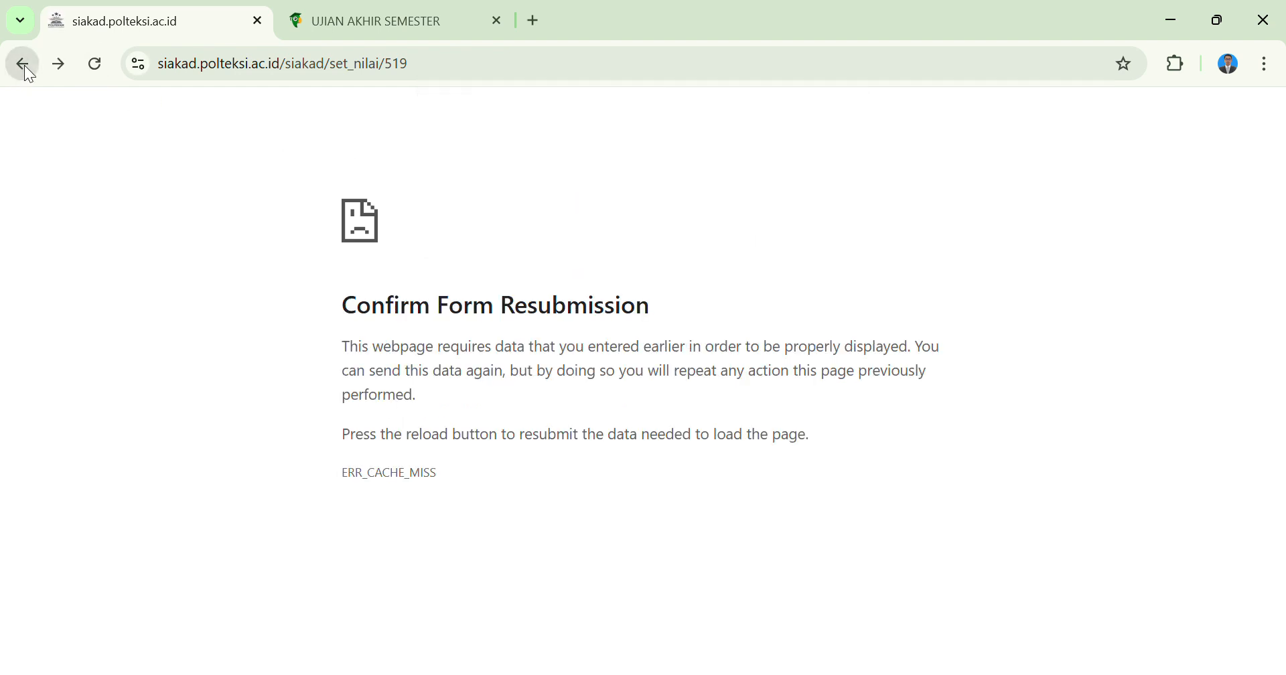
pyautogui.click(97, 61)
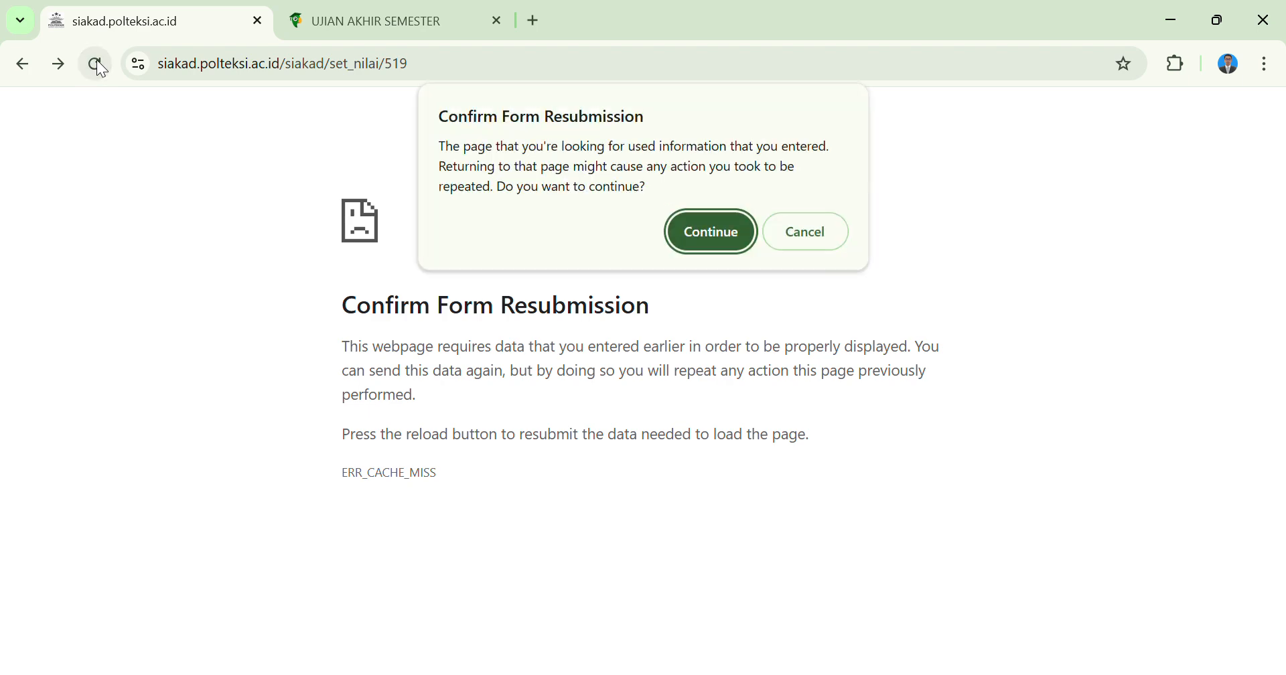
pyautogui.click(700, 234)
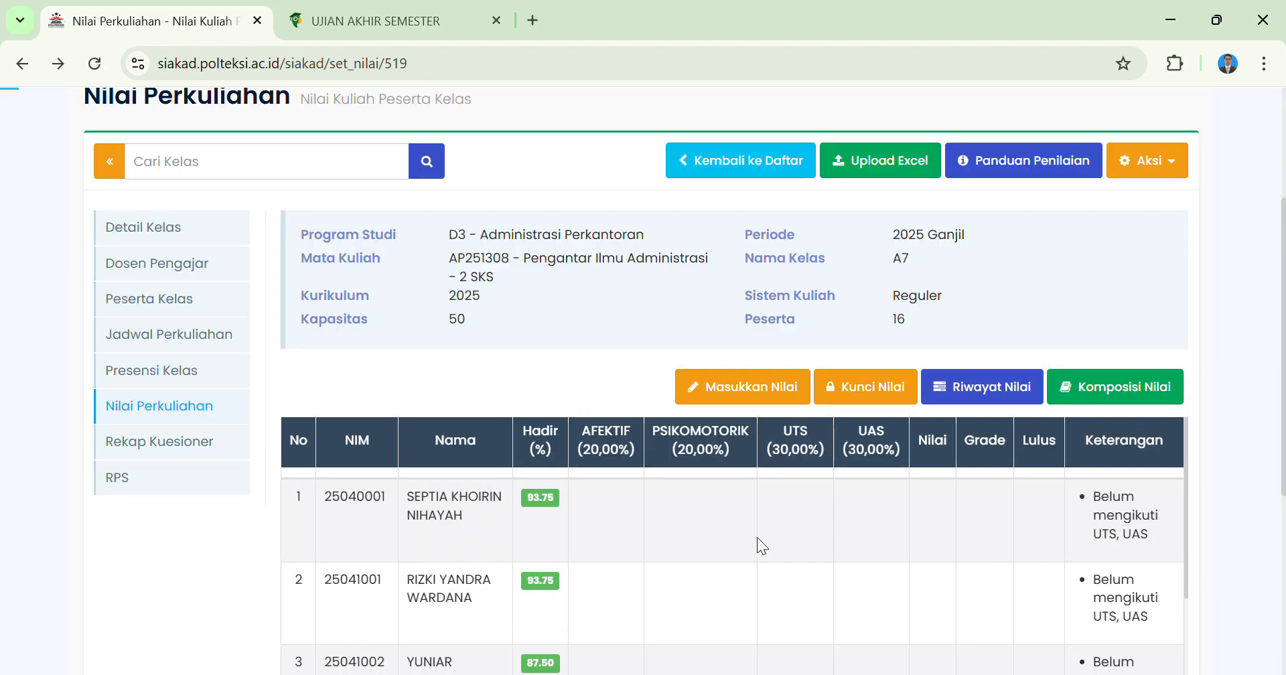
# Open manual grade entry (Masukkan Nilai) for the class participants and look over the student rows.
pyautogui.scroll(-1, 757, 538)
pyautogui.click(741, 384)
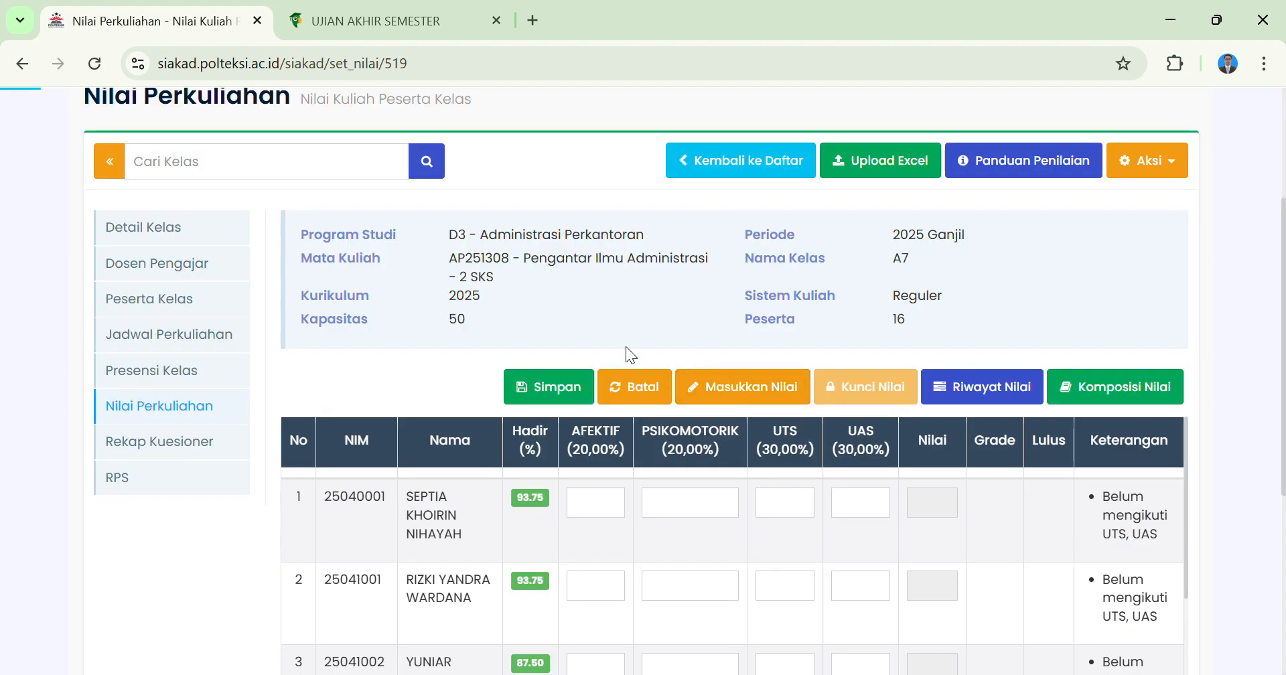
pyautogui.scroll(-2, 581, 303)
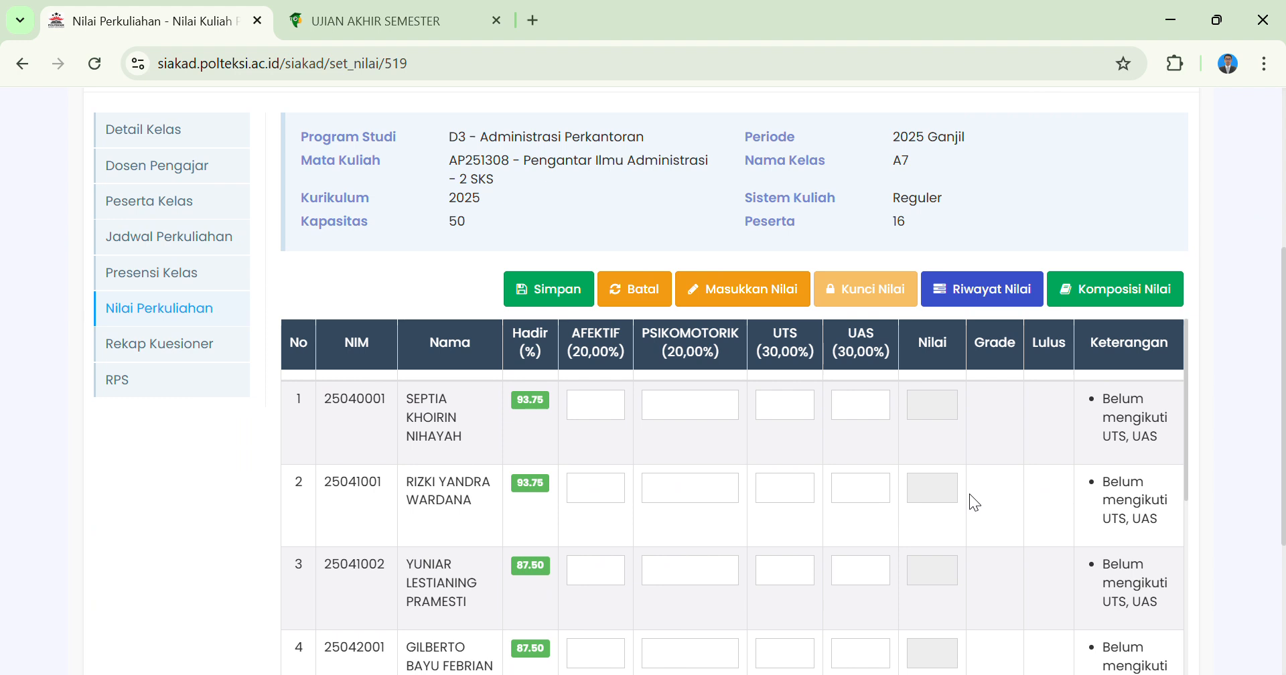
pyautogui.scroll(2, 654, 432)
pyautogui.scroll(-3, 649, 295)
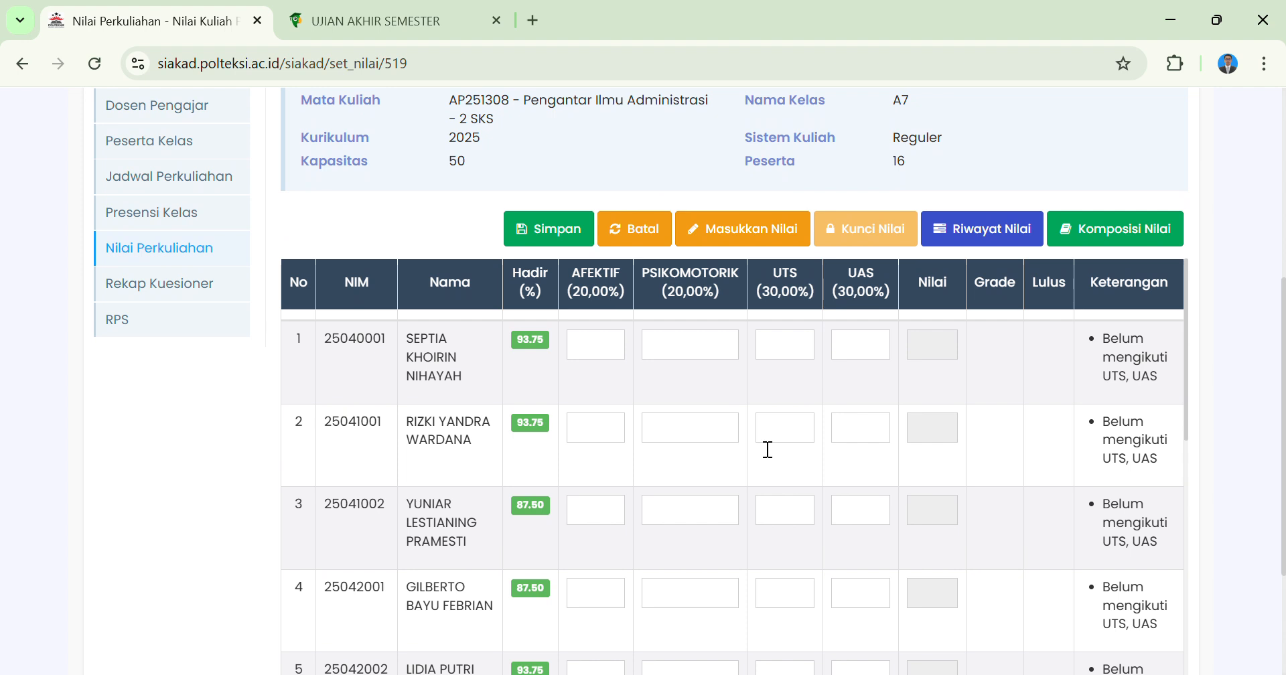
pyautogui.scroll(1, 654, 402)
pyautogui.scroll(-2, 698, 263)
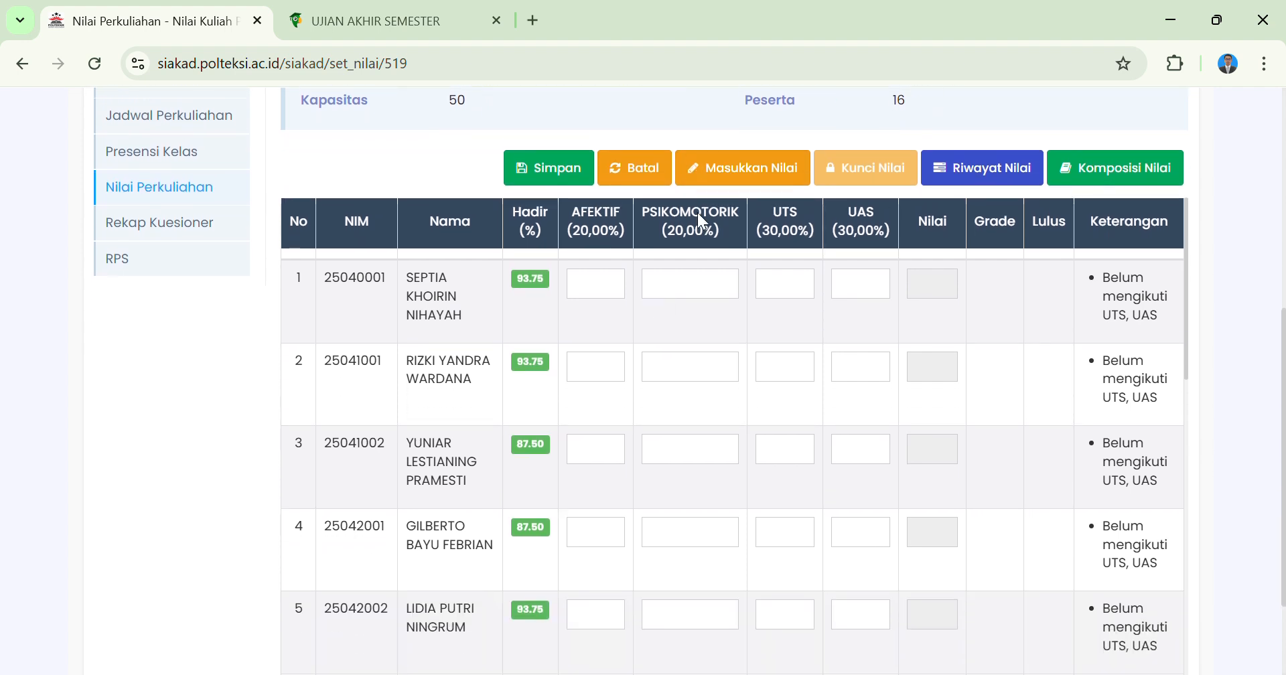
# Go through the first student's AFEKTIF, PSIKOMOTORIK, UTS and UAS grade fields.
pyautogui.click(607, 292)
pyautogui.click(685, 285)
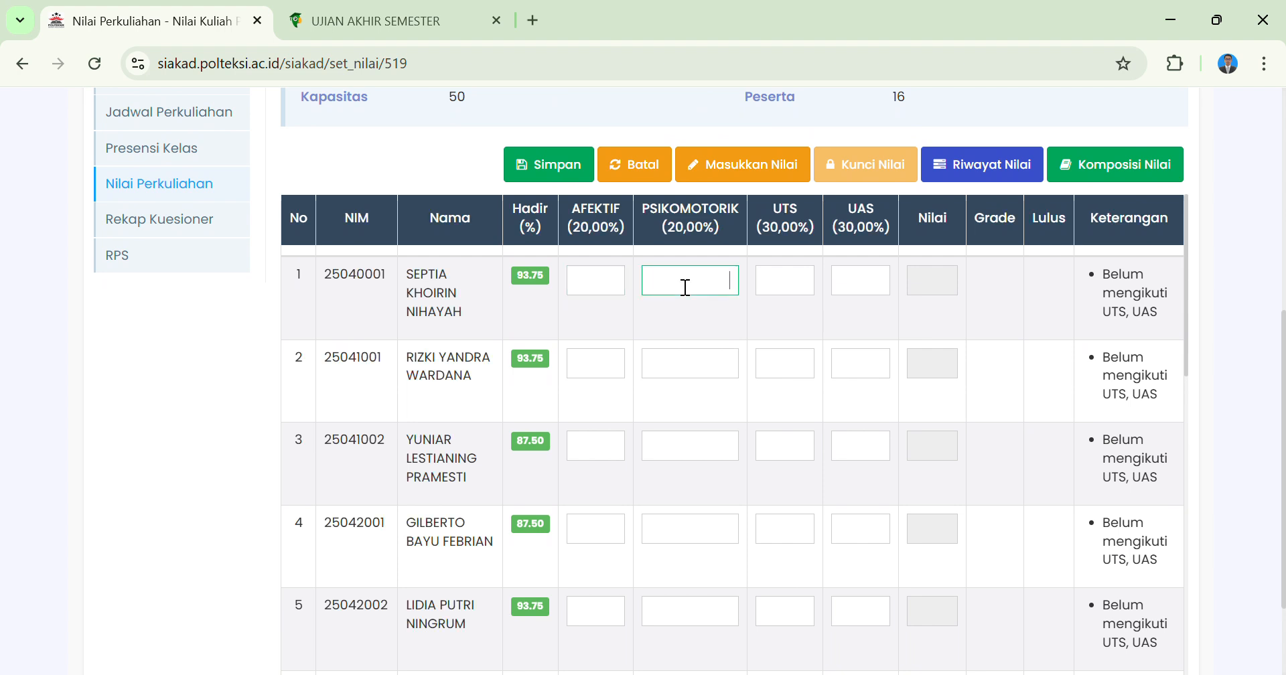
pyautogui.click(804, 283)
pyautogui.click(881, 295)
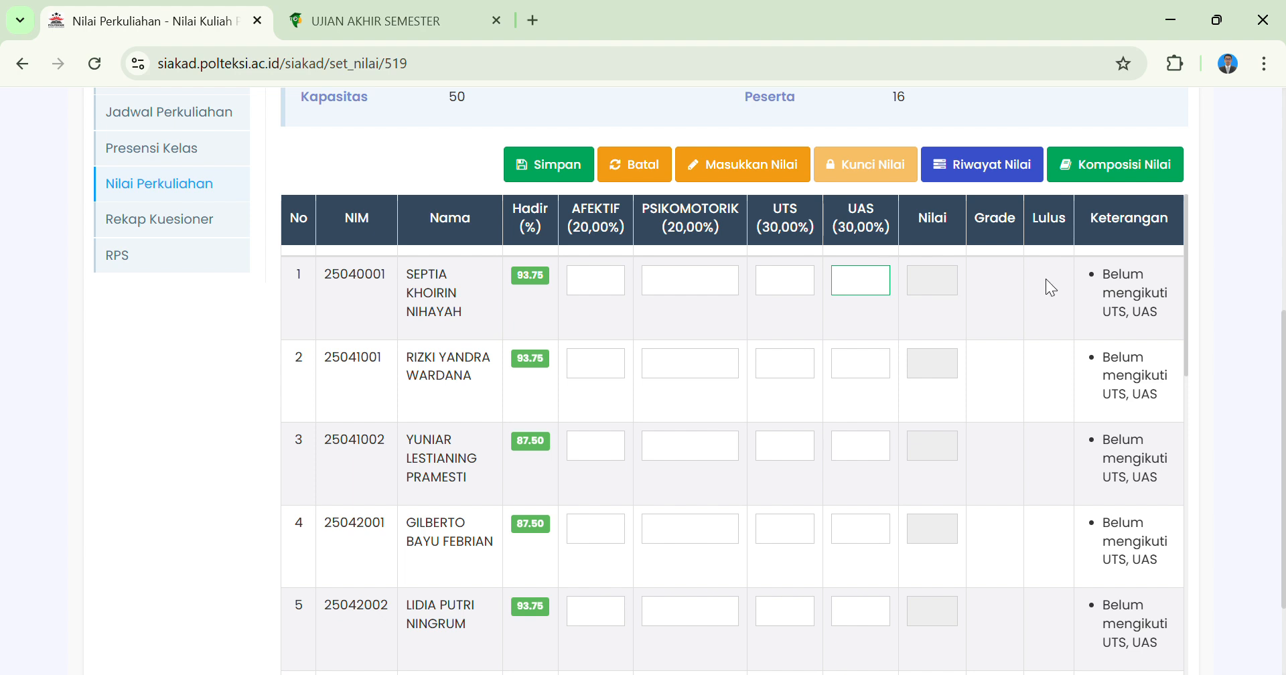
# Enter AFEKTIF 80, PSIKOMOTORIK 96, UTS 88 and UAS 94 for the first student and save the grades.
pyautogui.click(603, 298)
pyautogui.write('80')
pyautogui.press('Tab')
pyautogui.write('96')
pyautogui.press('Tab')
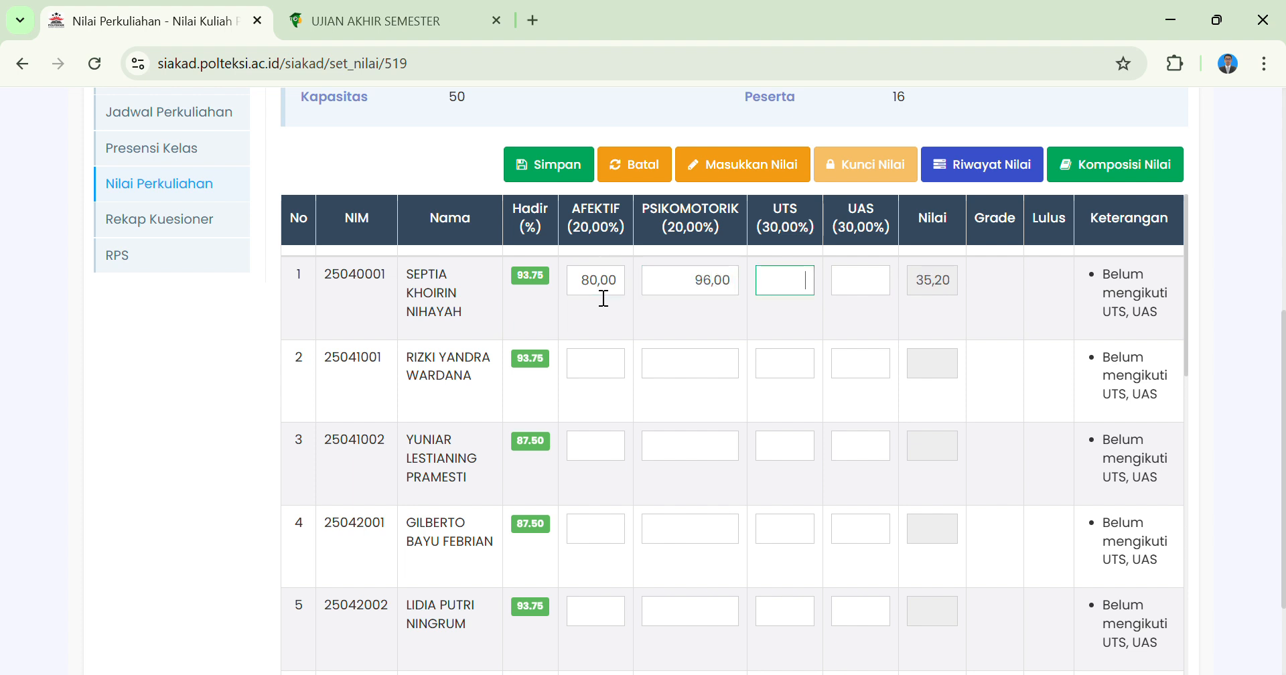
pyautogui.write('88')
pyautogui.write('94')
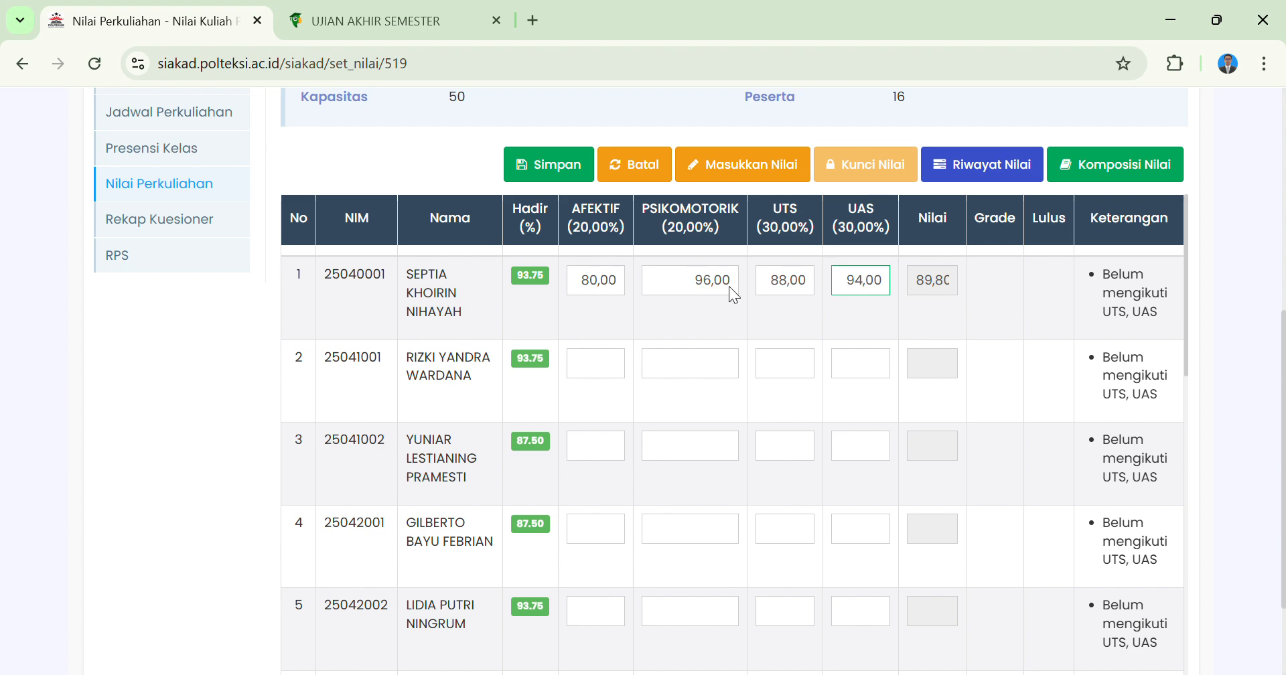
pyautogui.click(546, 163)
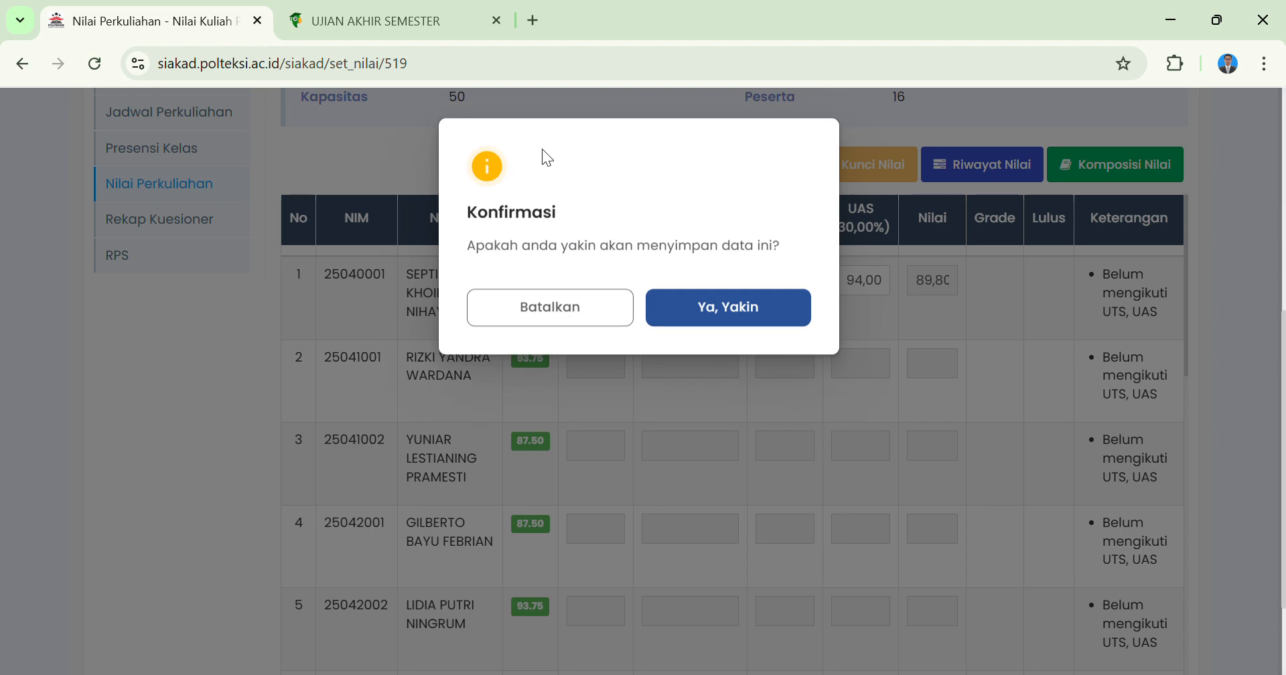
pyautogui.click(731, 314)
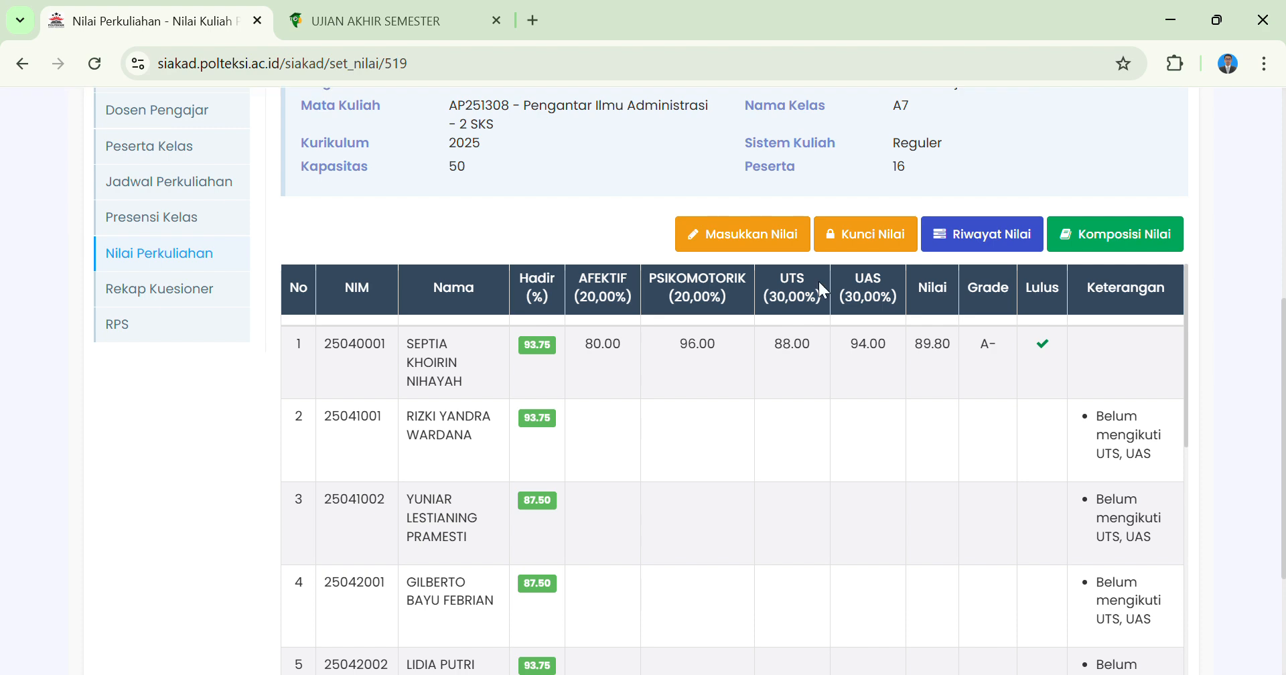
# Reopen manual grade entry, set the first student's AFEKTIF, PSIKOMOTORIK, UTS and UAS grades to 0, and save.
pyautogui.click(740, 241)
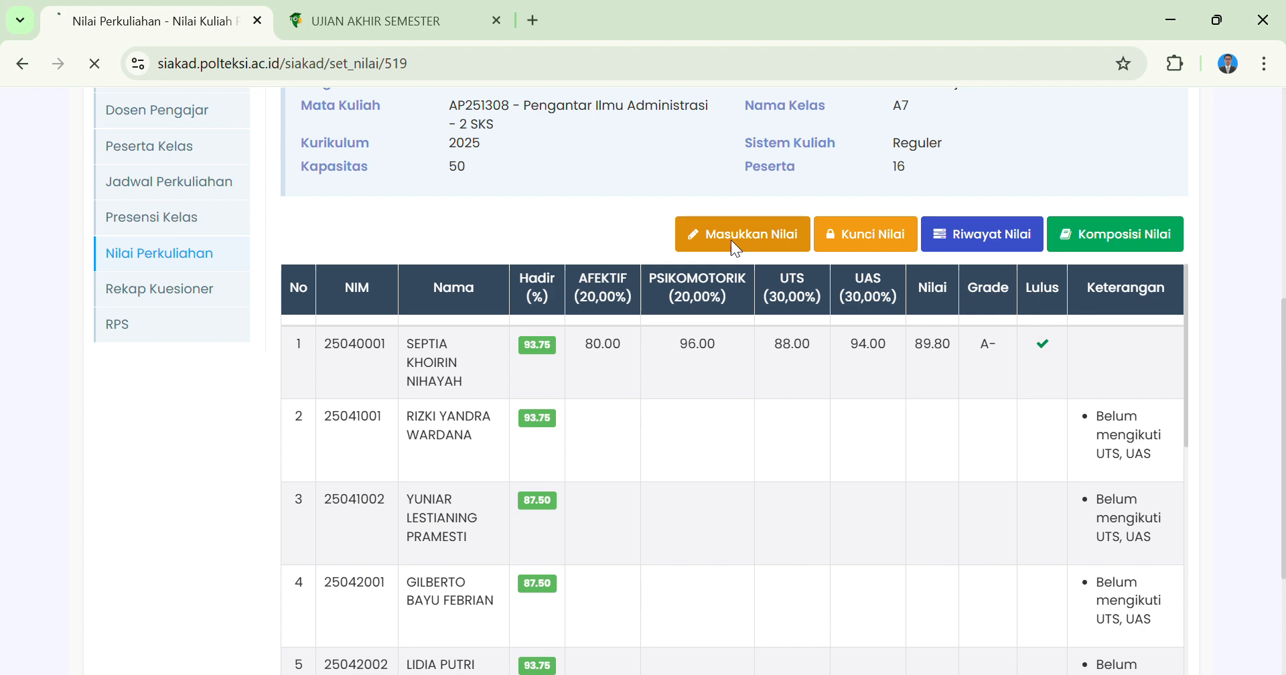
pyautogui.click(602, 288)
pyautogui.doubleClick(602, 288)
pyautogui.write('0')
pyautogui.doubleClick(716, 288)
pyautogui.write('00')
pyautogui.click(819, 291)
pyautogui.doubleClick(820, 292)
pyautogui.write('0')
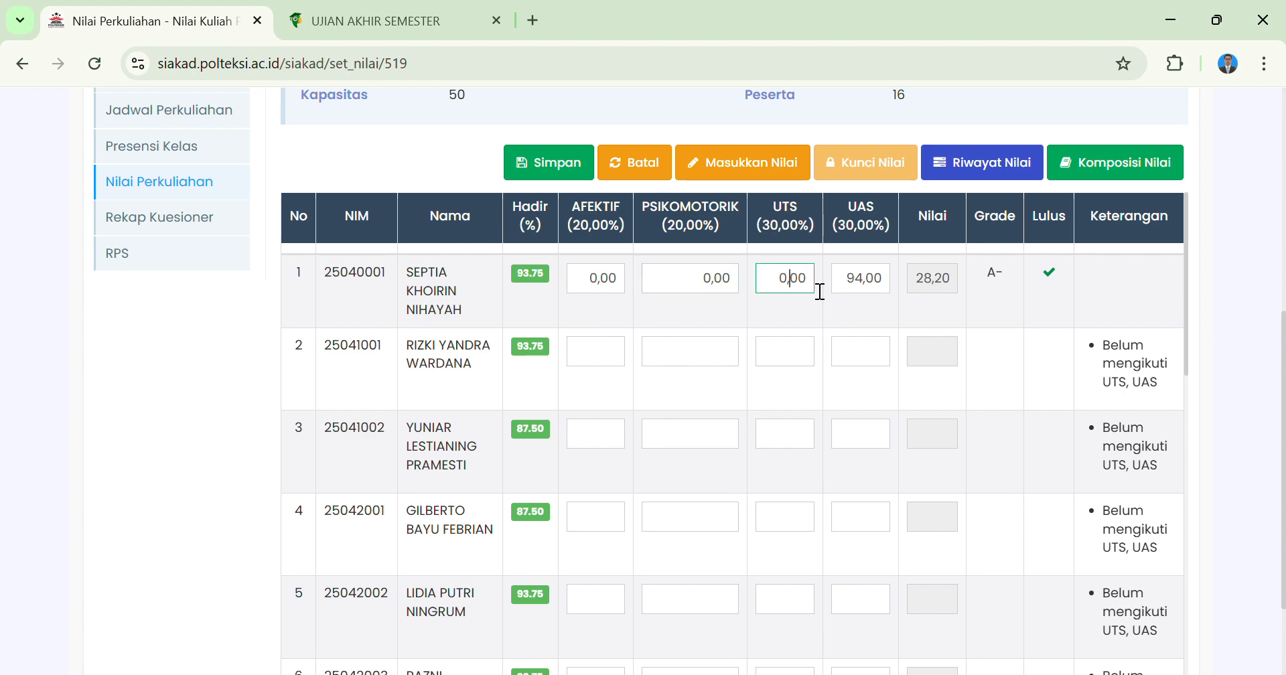
pyautogui.doubleClick(860, 288)
pyautogui.write('0')
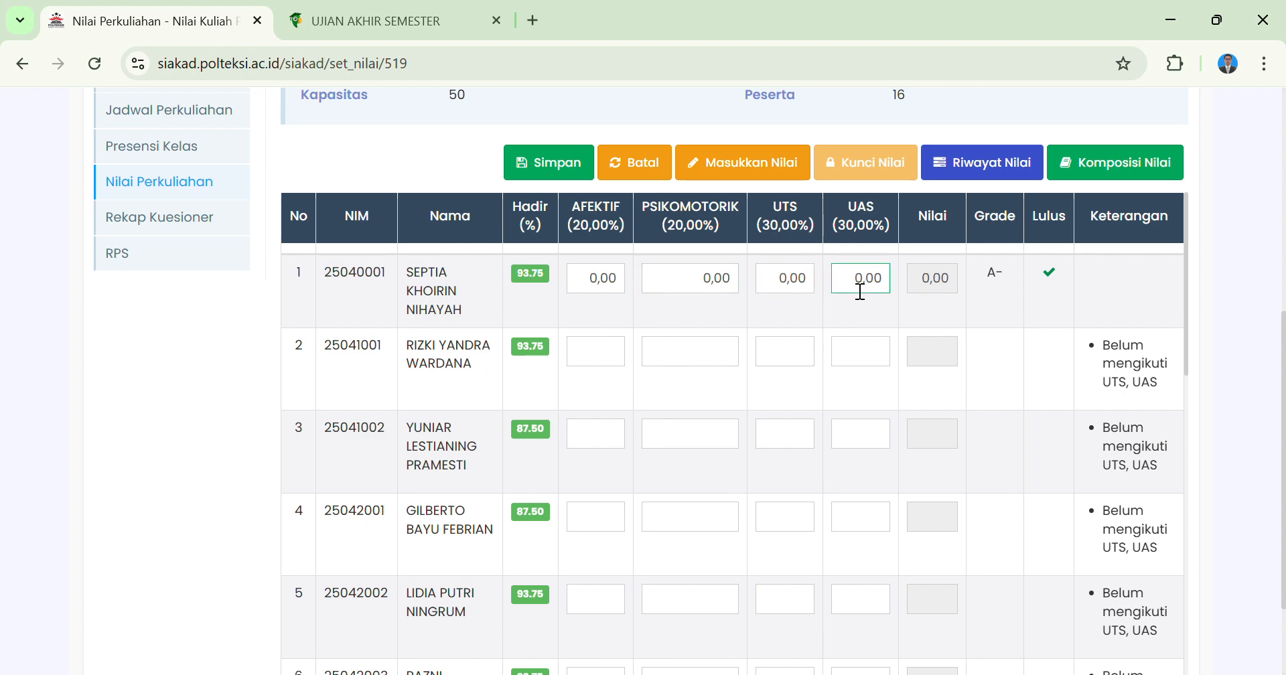
pyautogui.click(553, 174)
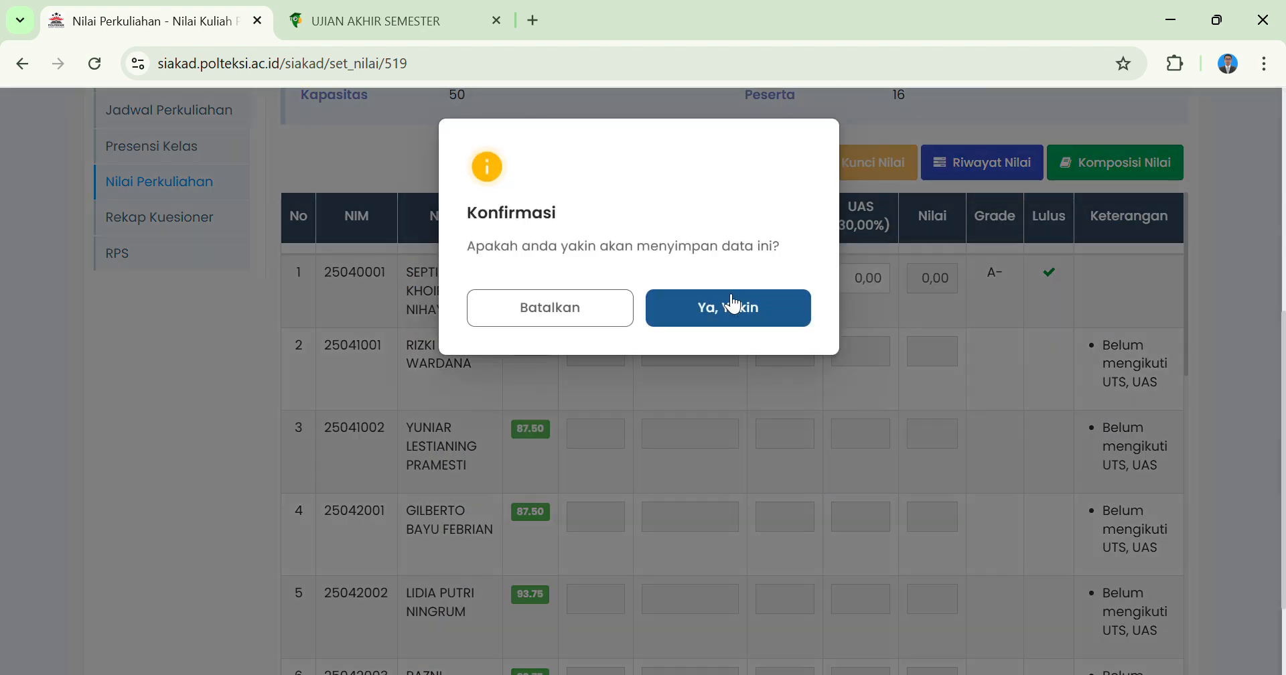
pyautogui.click(730, 305)
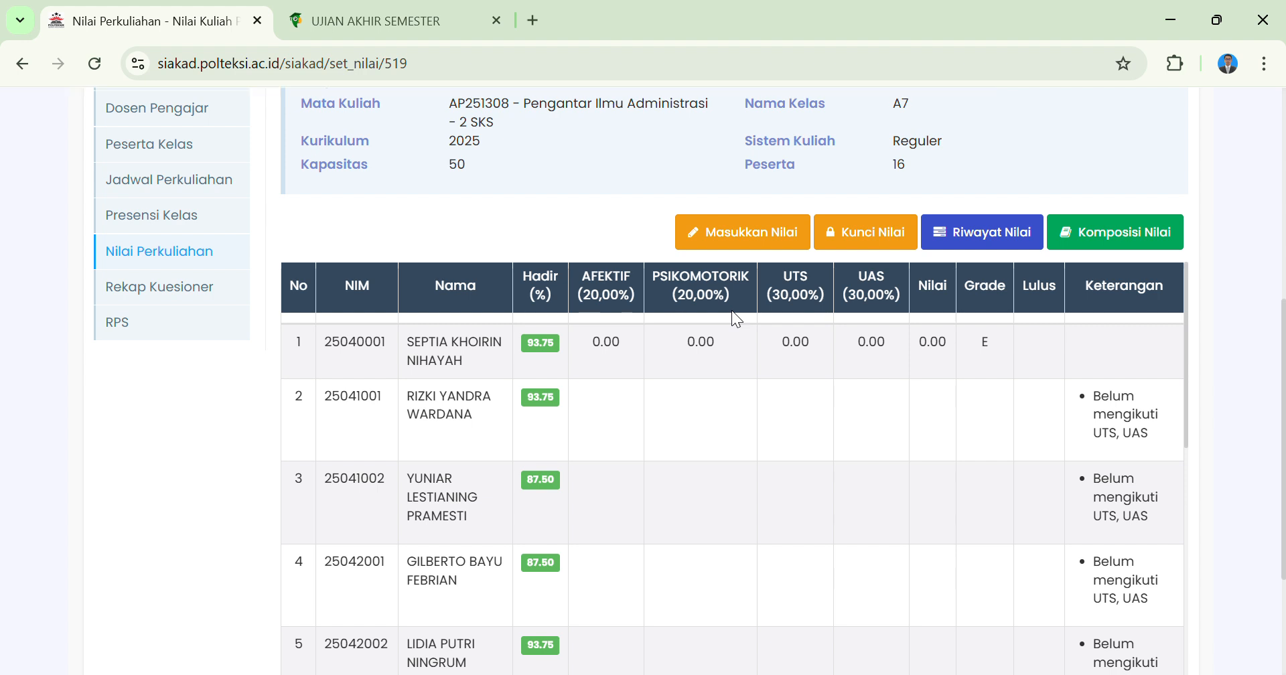
# Switch to the class in EdLink and look through its list of assignments (Tugas).
pyautogui.scroll(1, 732, 312)
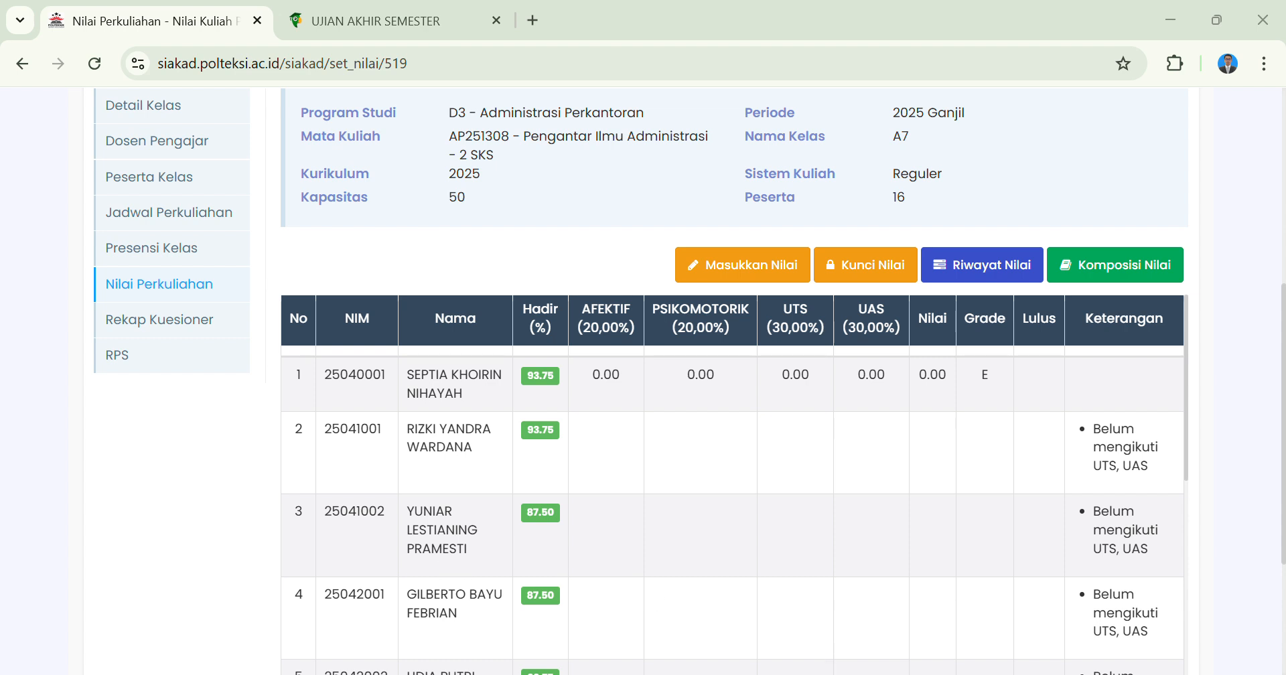
pyautogui.click(778, 648)
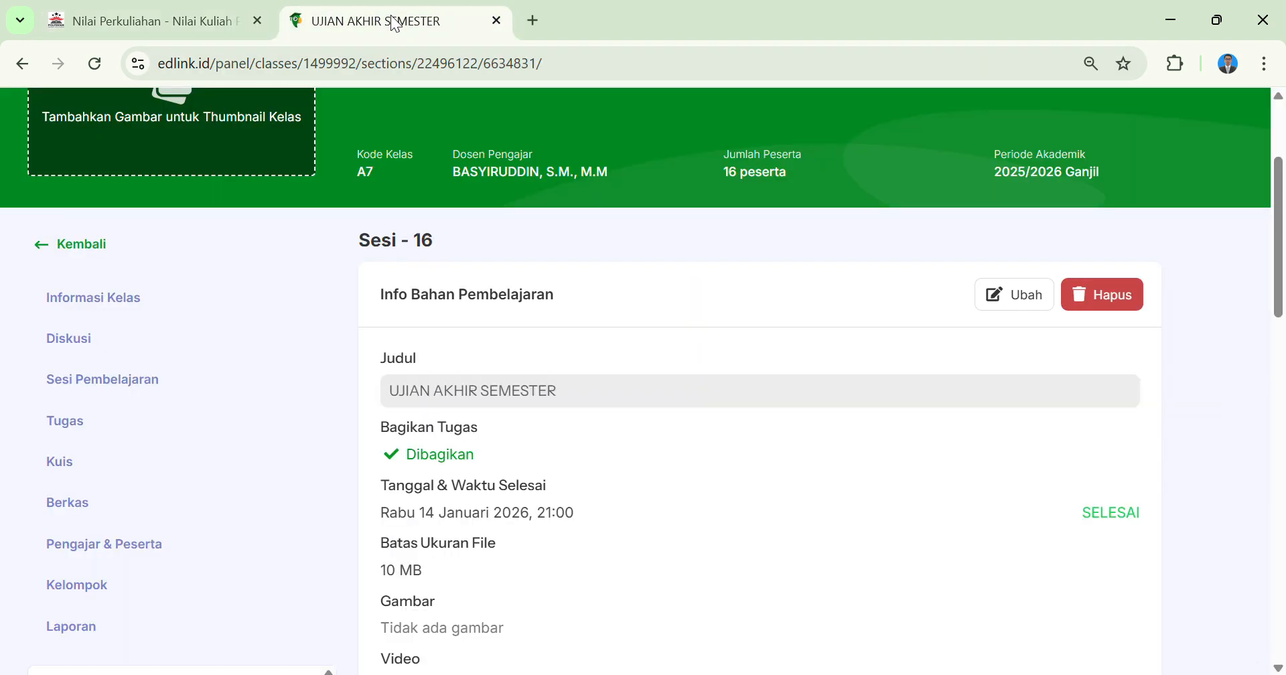
pyautogui.click(391, 17)
pyautogui.scroll(-2, 678, 435)
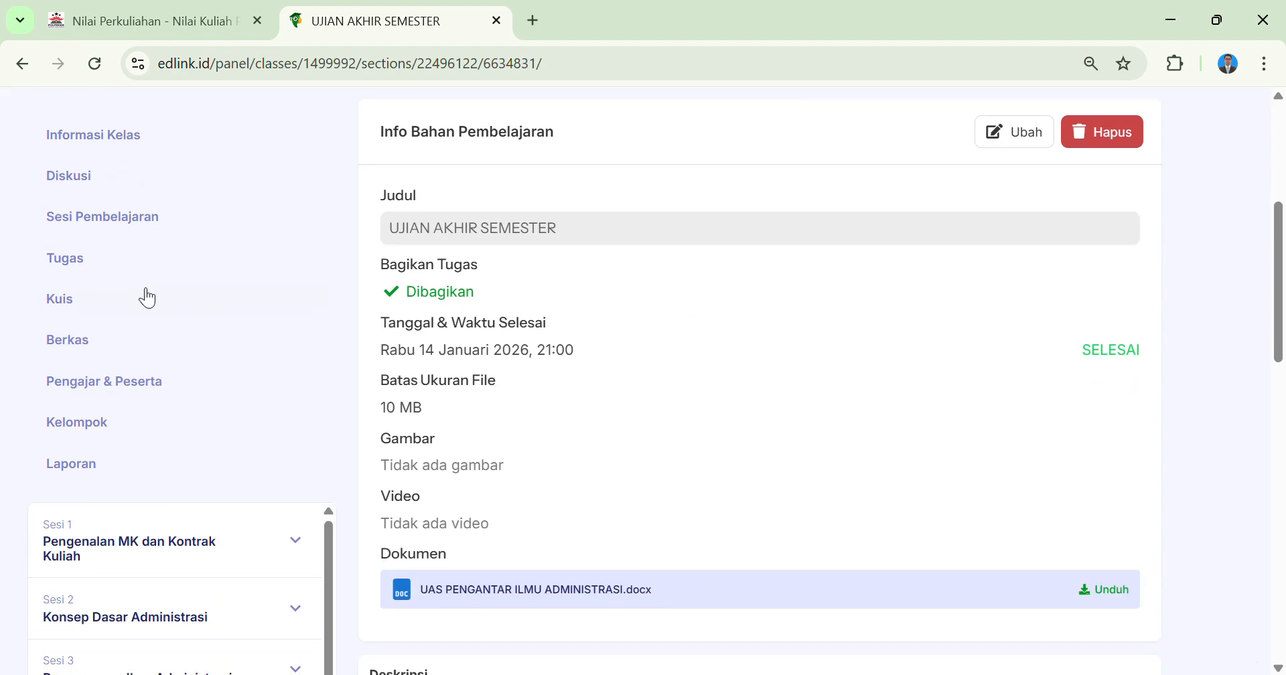
pyautogui.scroll(1, 148, 299)
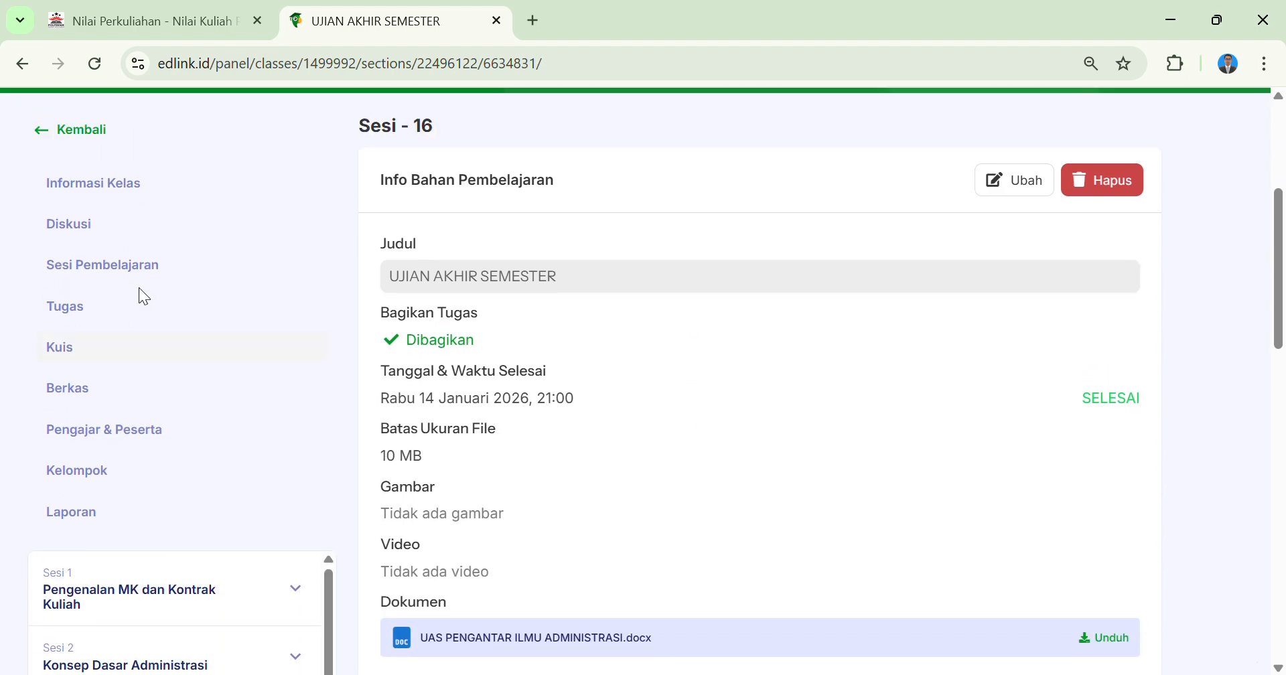
pyautogui.click(62, 309)
pyautogui.scroll(-4, 684, 373)
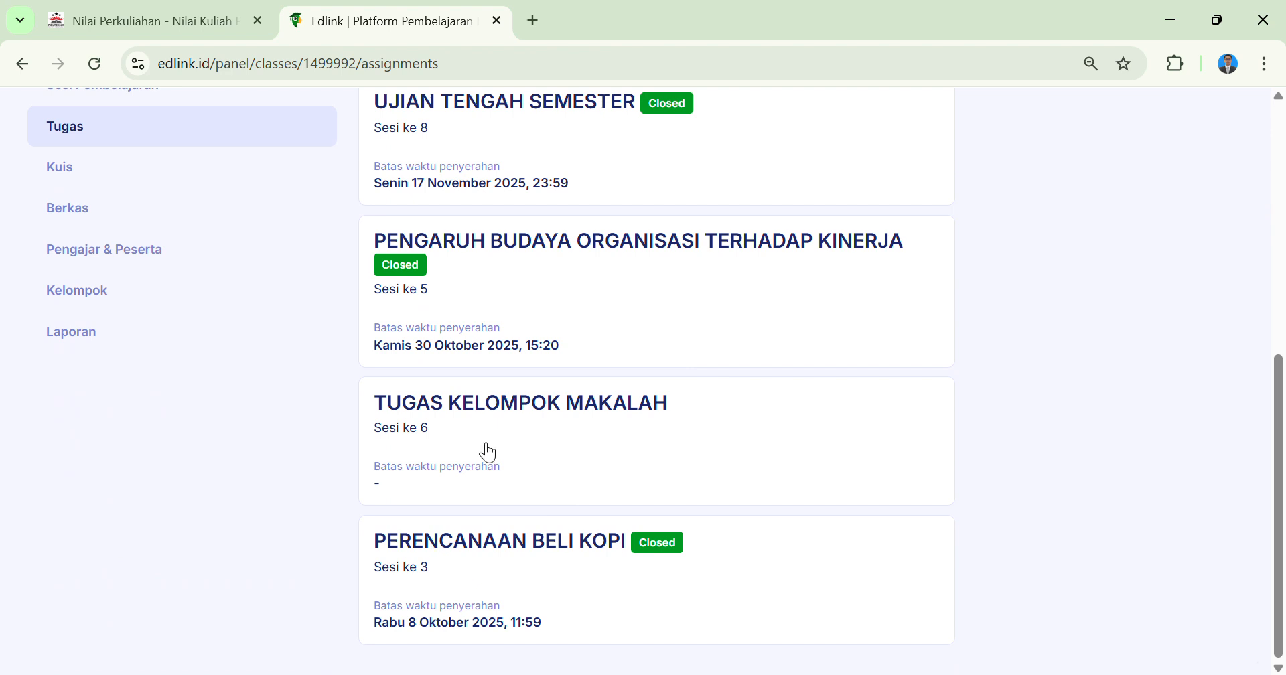
pyautogui.scroll(2, 488, 452)
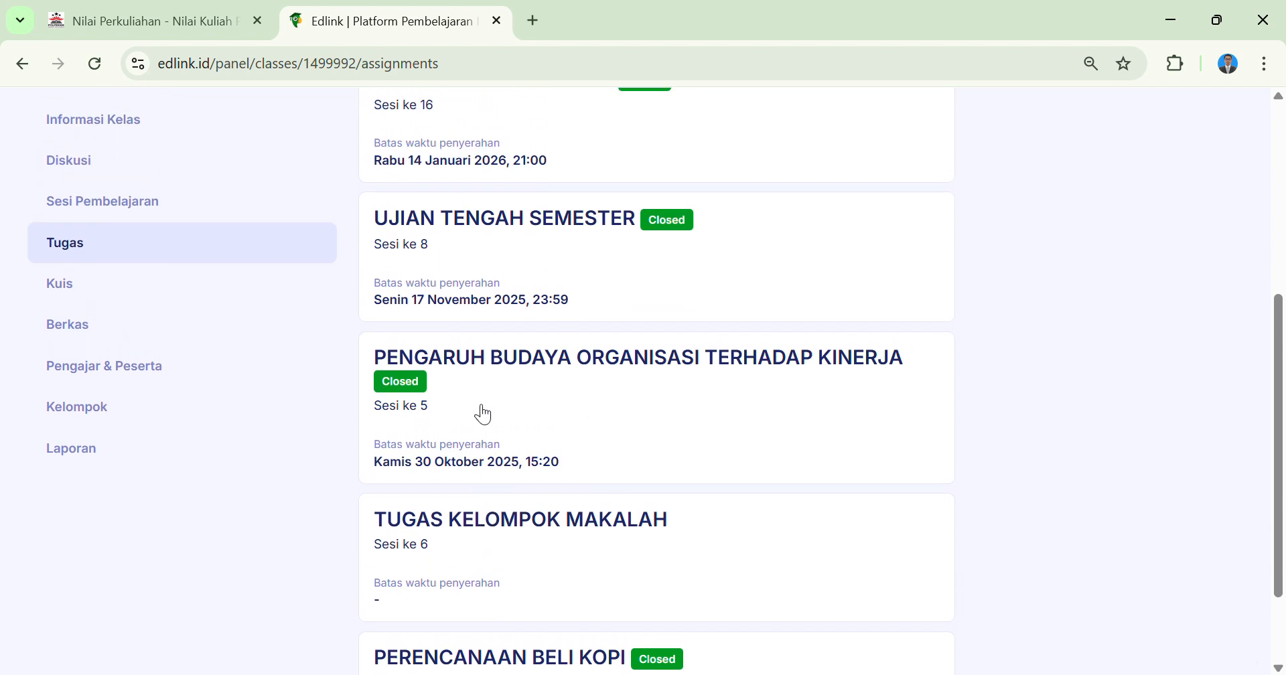
pyautogui.scroll(1, 735, 420)
pyautogui.scroll(-2, 735, 419)
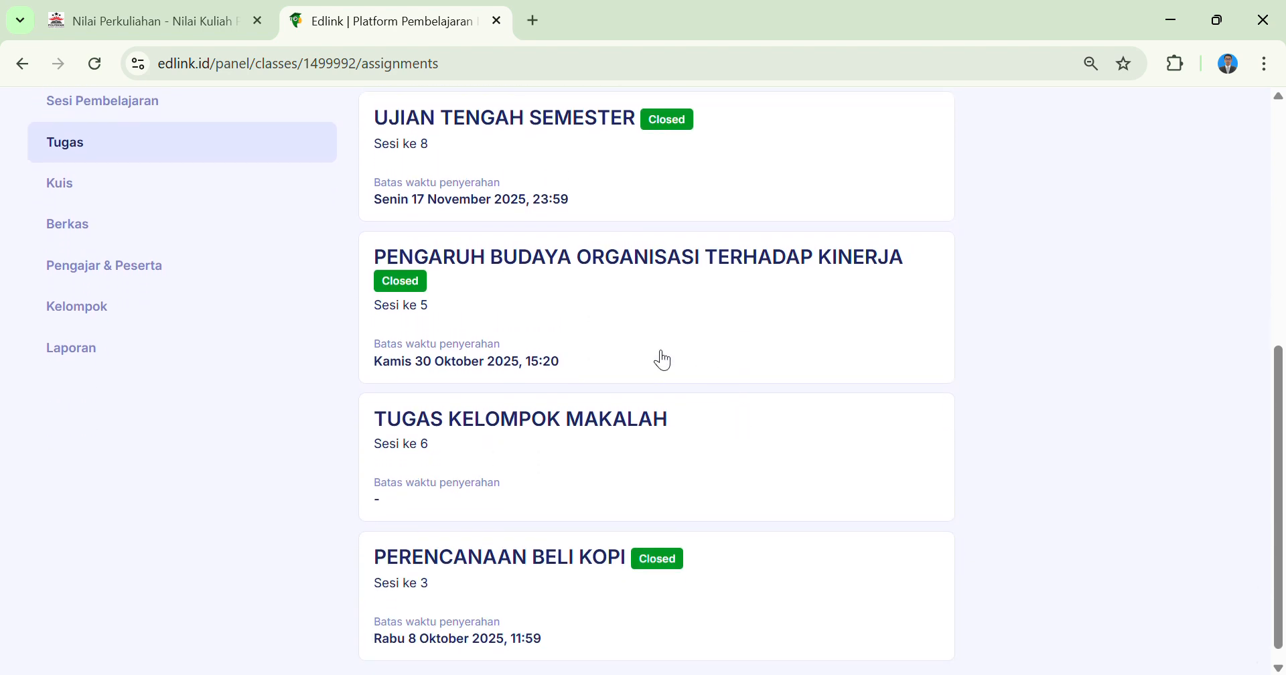
pyautogui.scroll(3, 540, 576)
pyautogui.scroll(2, 540, 576)
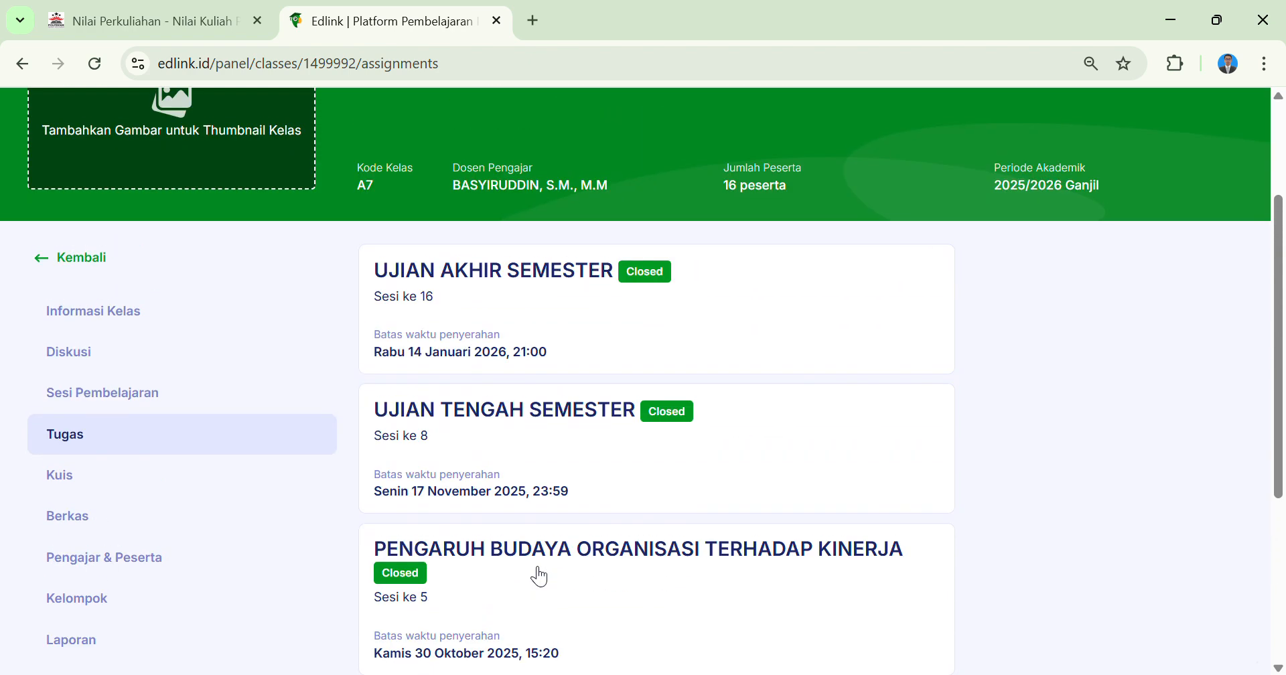
# Open the UJIAN AKHIR SEMESTER assignment and view the participants' grades.
pyautogui.click(567, 339)
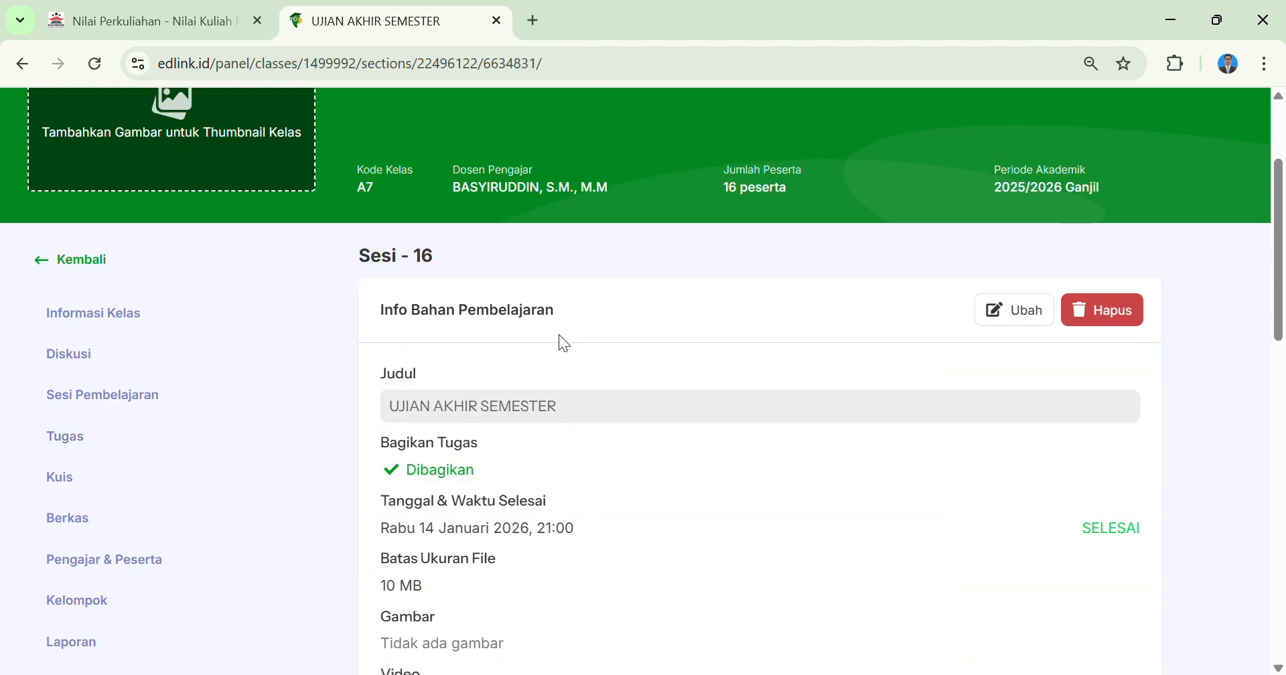
pyautogui.scroll(-9, 568, 338)
pyautogui.scroll(-8, 563, 337)
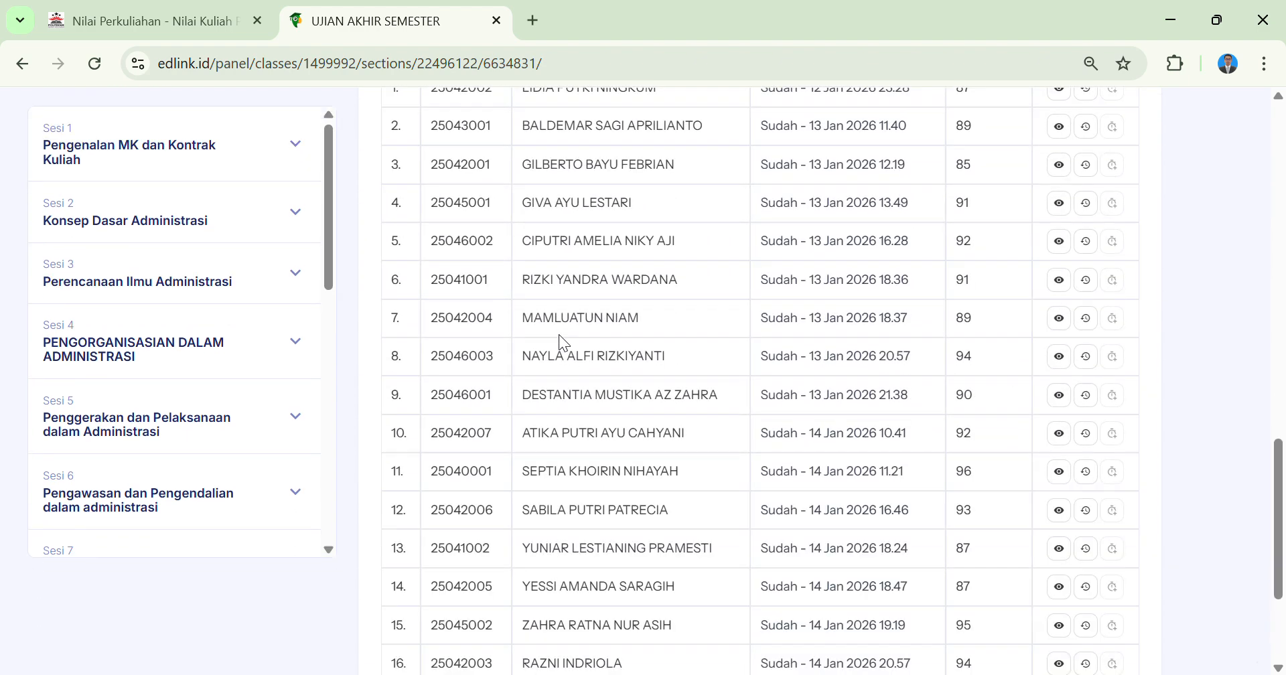
pyautogui.scroll(15, 272, 259)
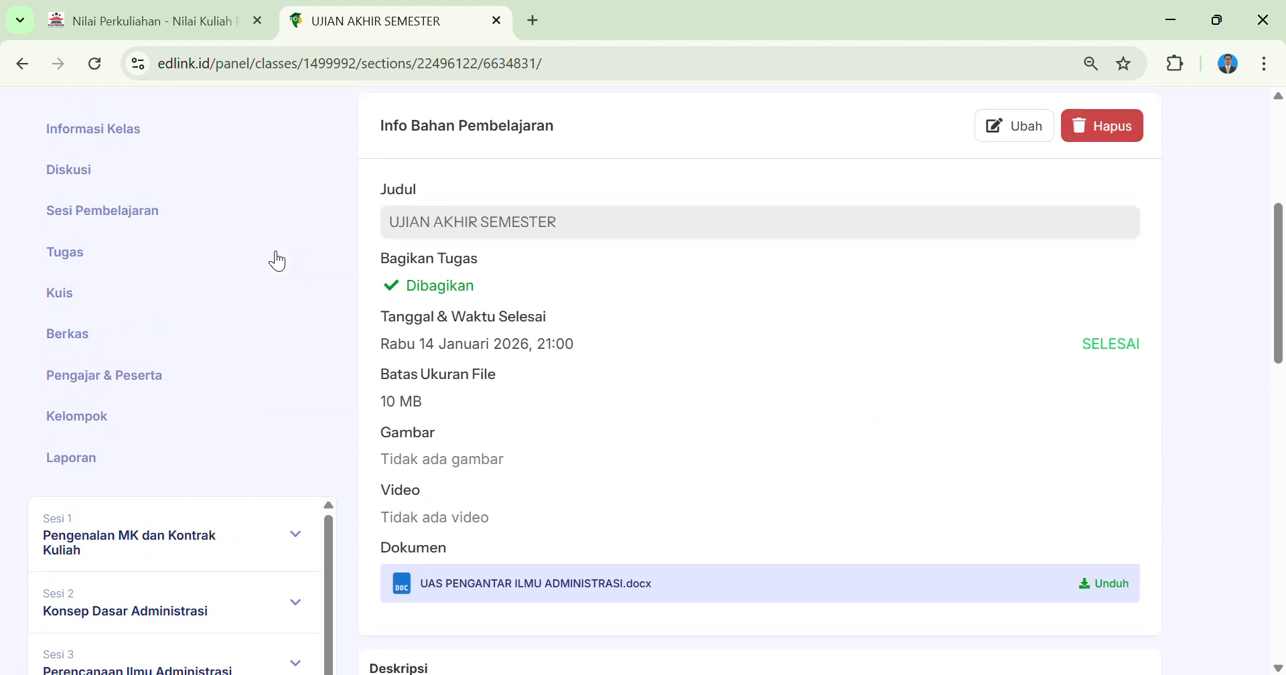
# Return to the assignment list, open UJIAN TENGAH SEMESTER and view the participants' grades.
pyautogui.click(98, 271)
pyautogui.scroll(-1, 606, 342)
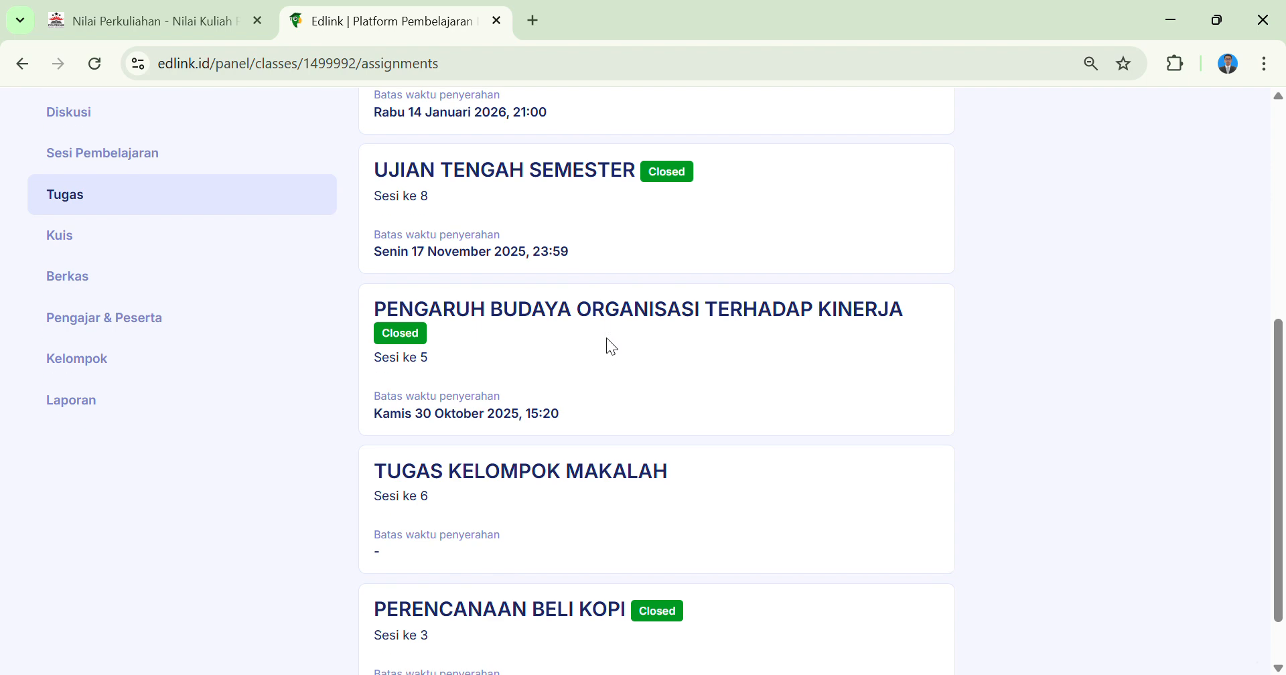
pyautogui.scroll(2, 606, 342)
pyautogui.click(603, 350)
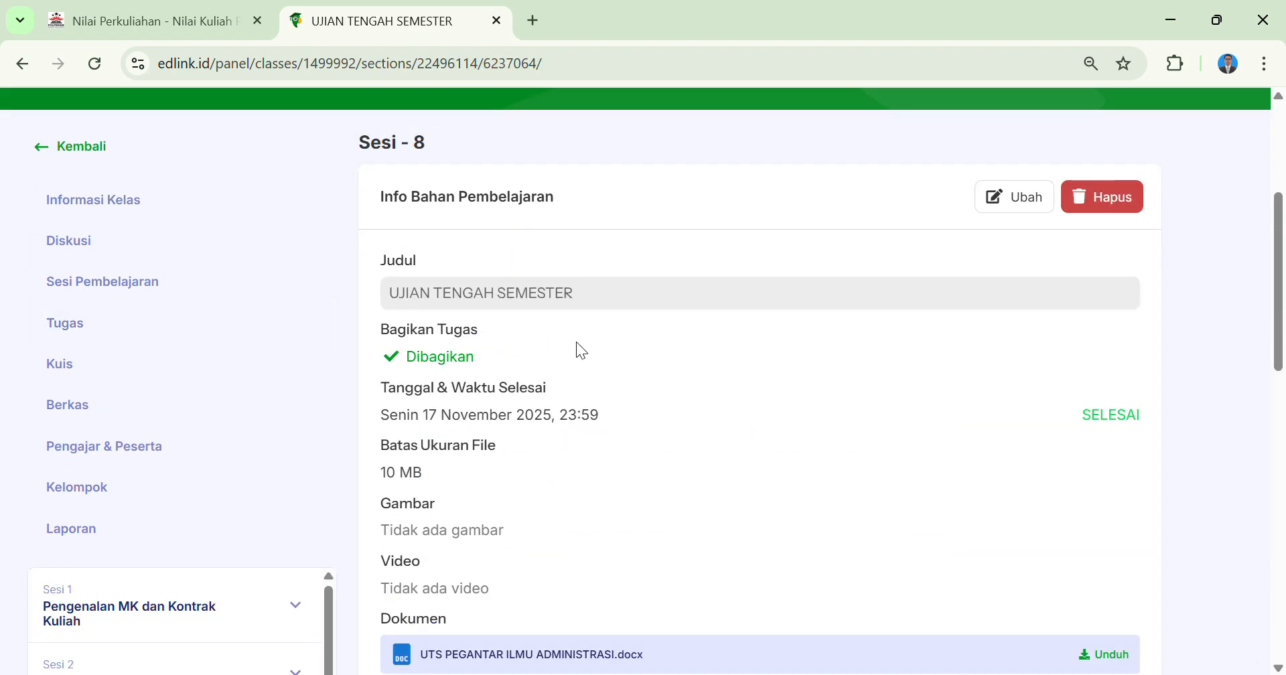
pyautogui.scroll(-6, 578, 348)
pyautogui.scroll(-6, 576, 343)
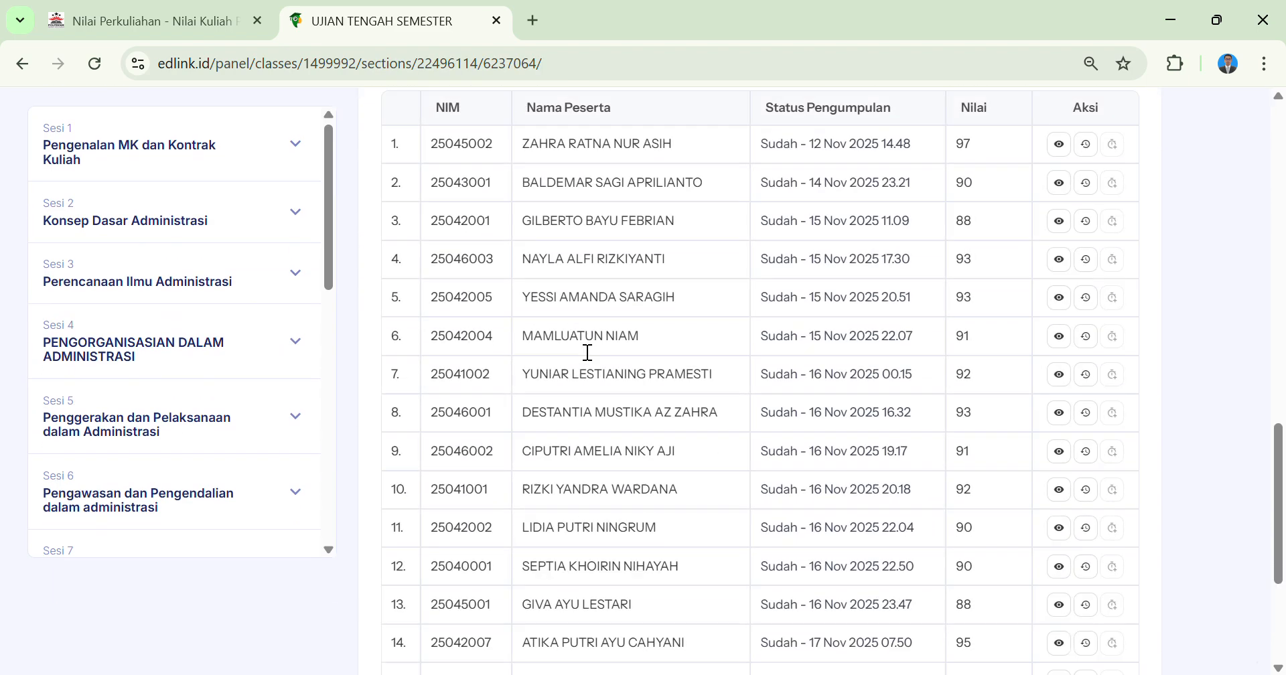
pyautogui.scroll(5, 577, 343)
pyautogui.scroll(4, 569, 342)
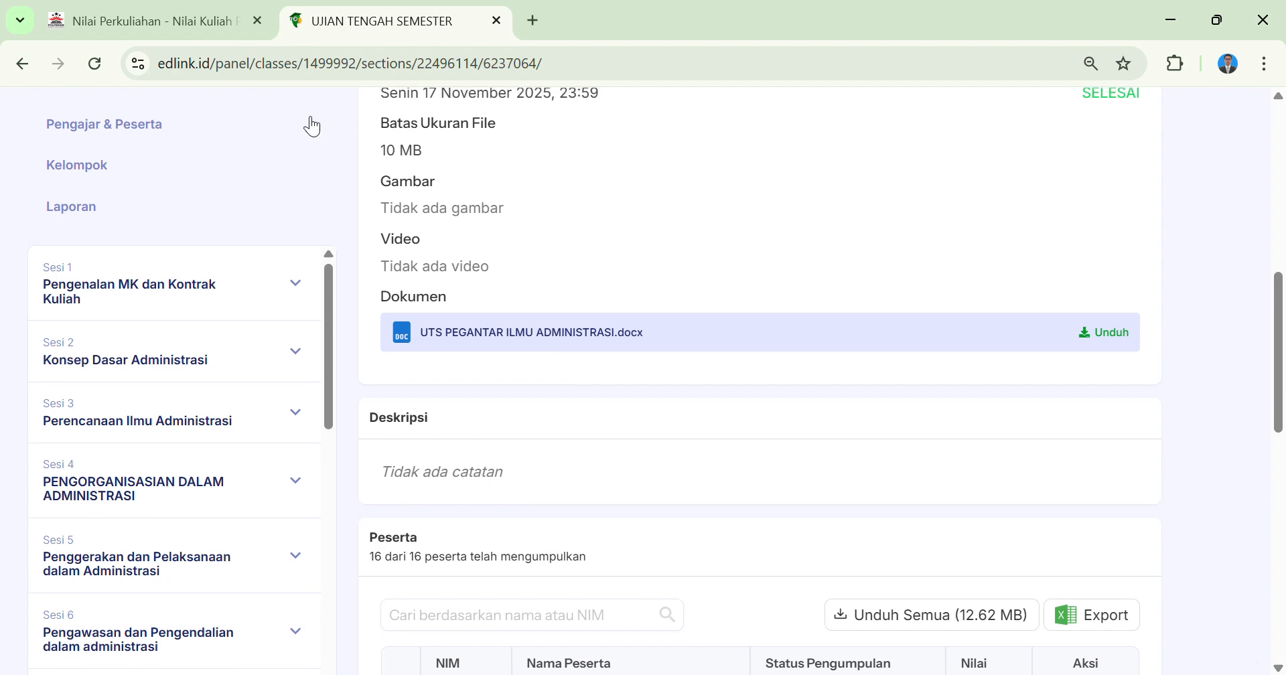
# Switch back to the class A7 grade page in SIM Akademik and open Tarik Nilai EdLink.
pyautogui.click(200, 21)
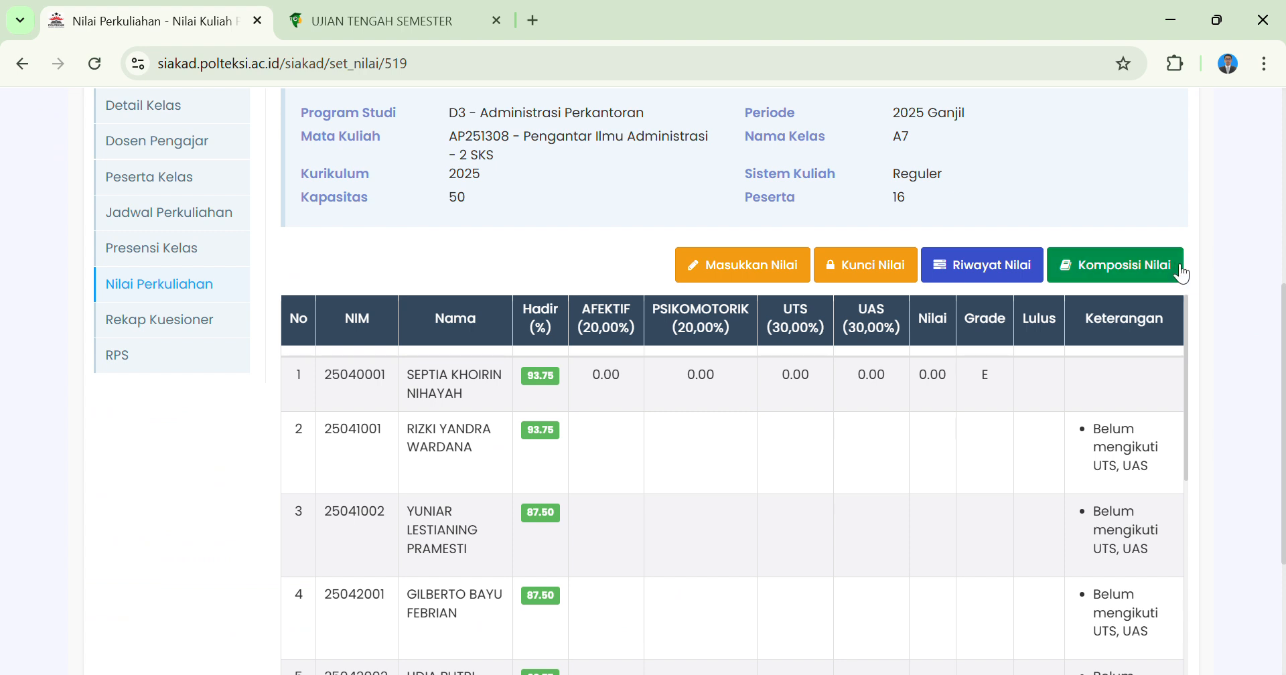
pyautogui.scroll(3, 1022, 211)
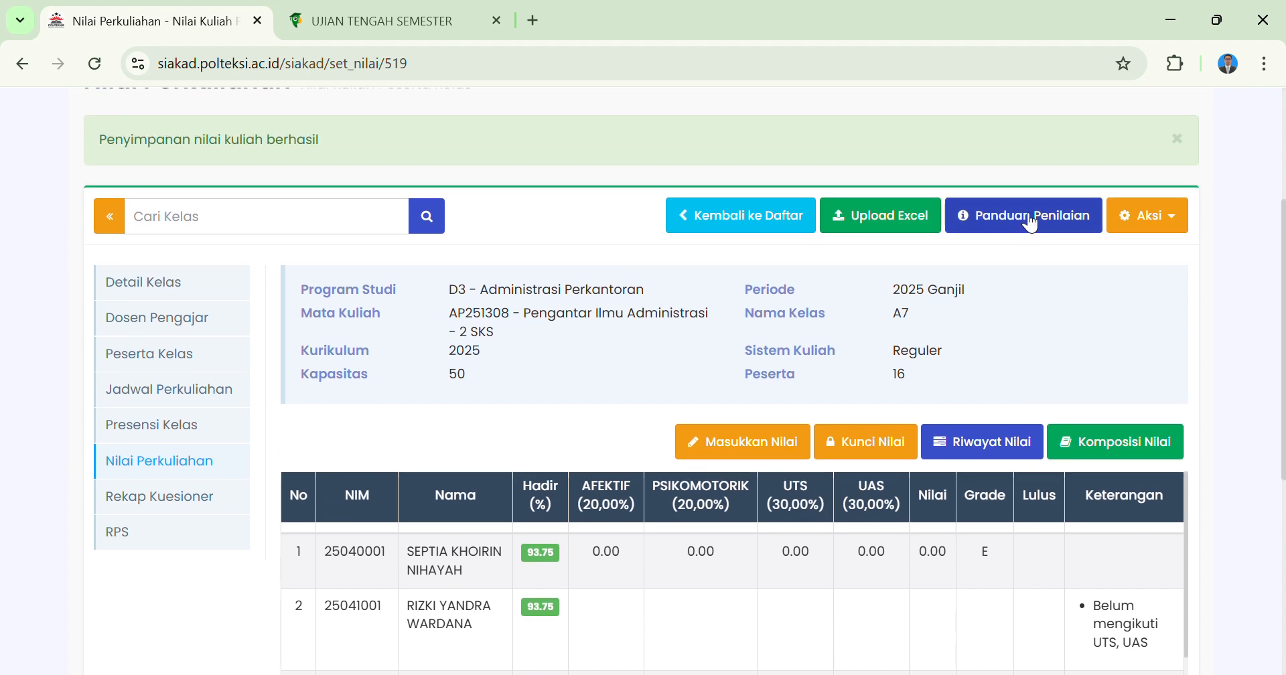
pyautogui.click(1181, 225)
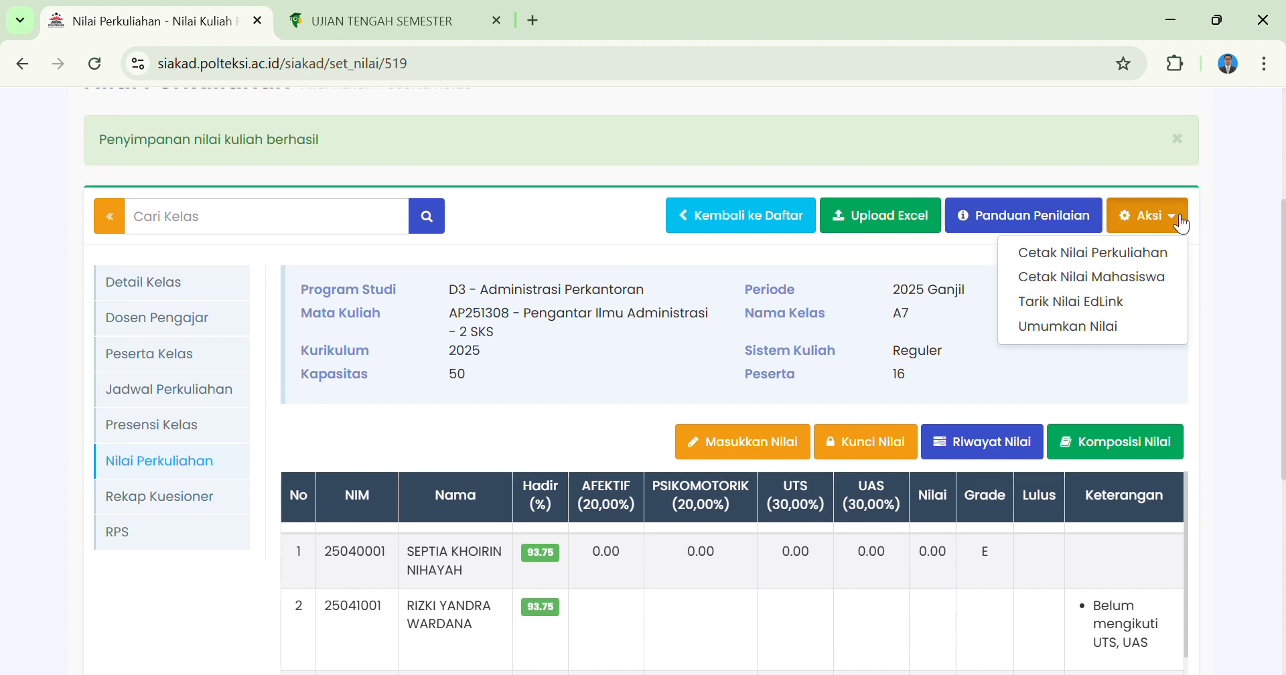
pyautogui.click(1088, 302)
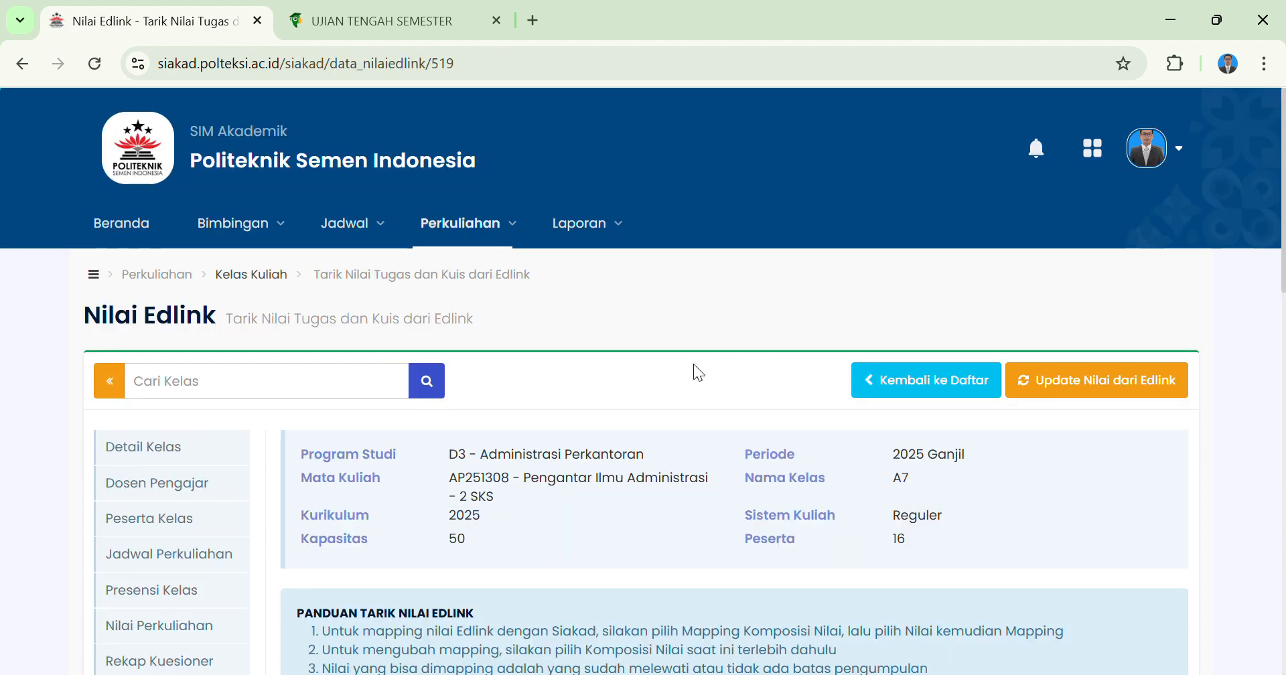
# Look over the EdLink grade pull guide, the list of assignments and the grade compositions available for mapping.
pyautogui.scroll(-3, 693, 364)
pyautogui.scroll(-5, 694, 364)
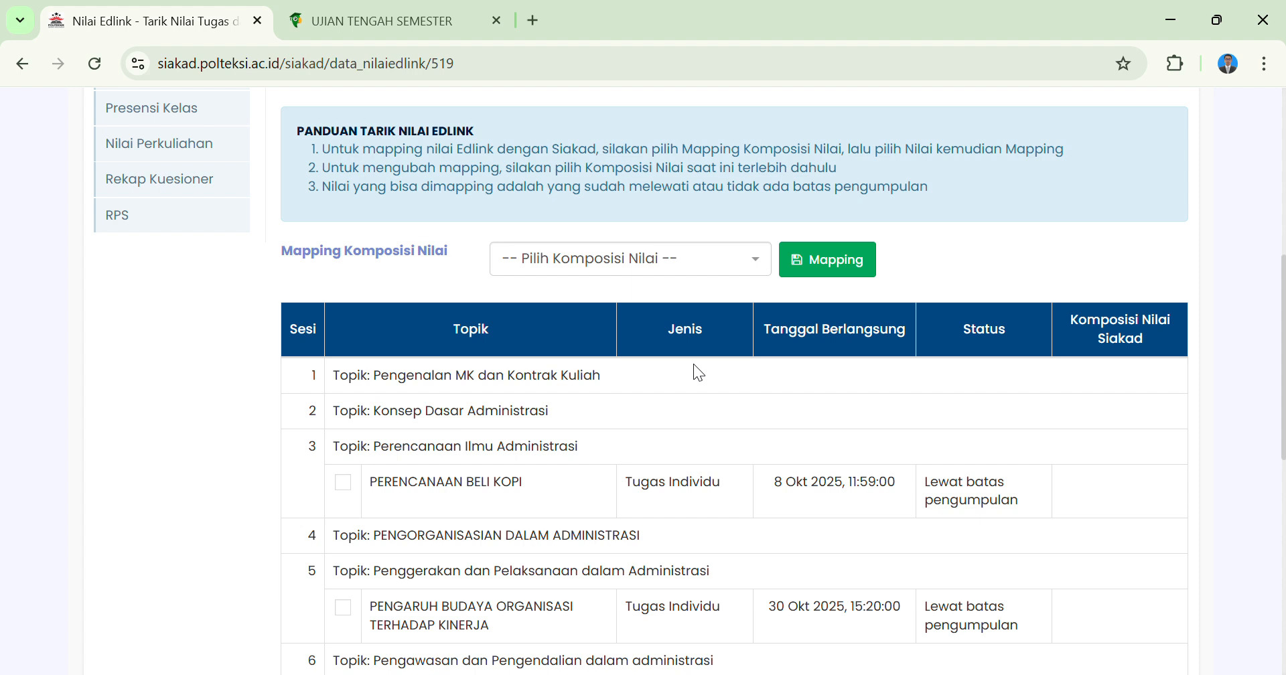
pyautogui.click(729, 268)
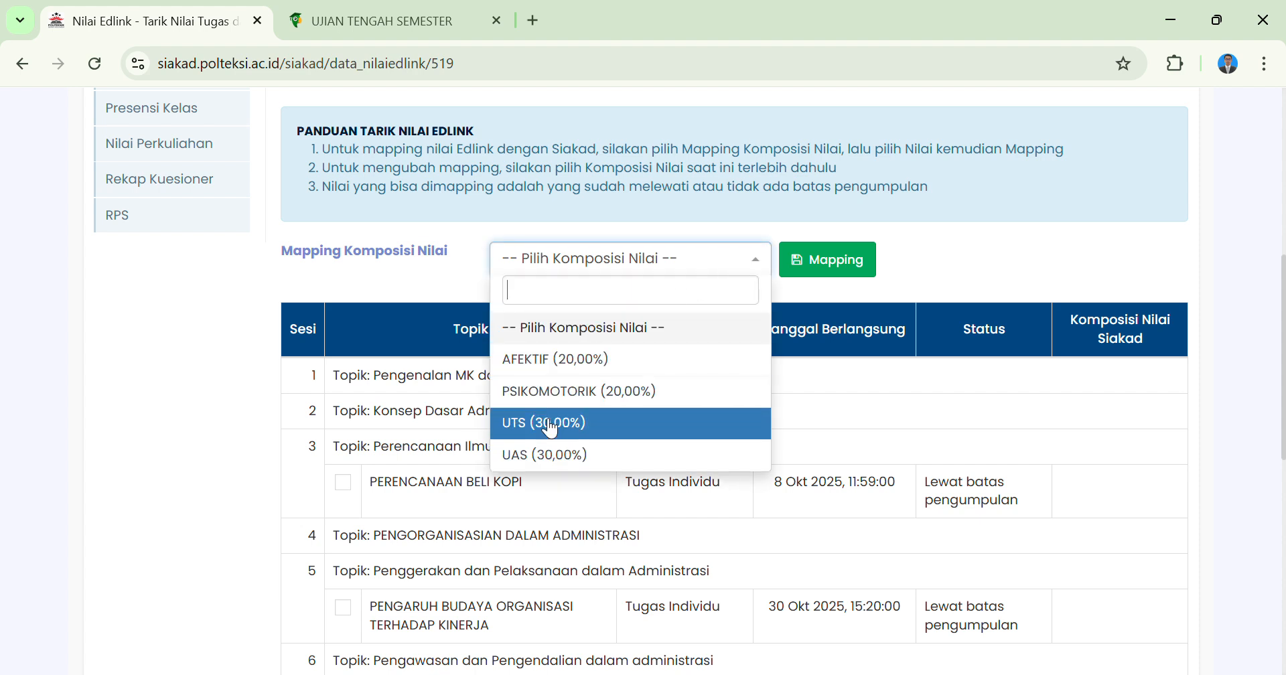
pyautogui.click(410, 268)
pyautogui.scroll(2, 410, 268)
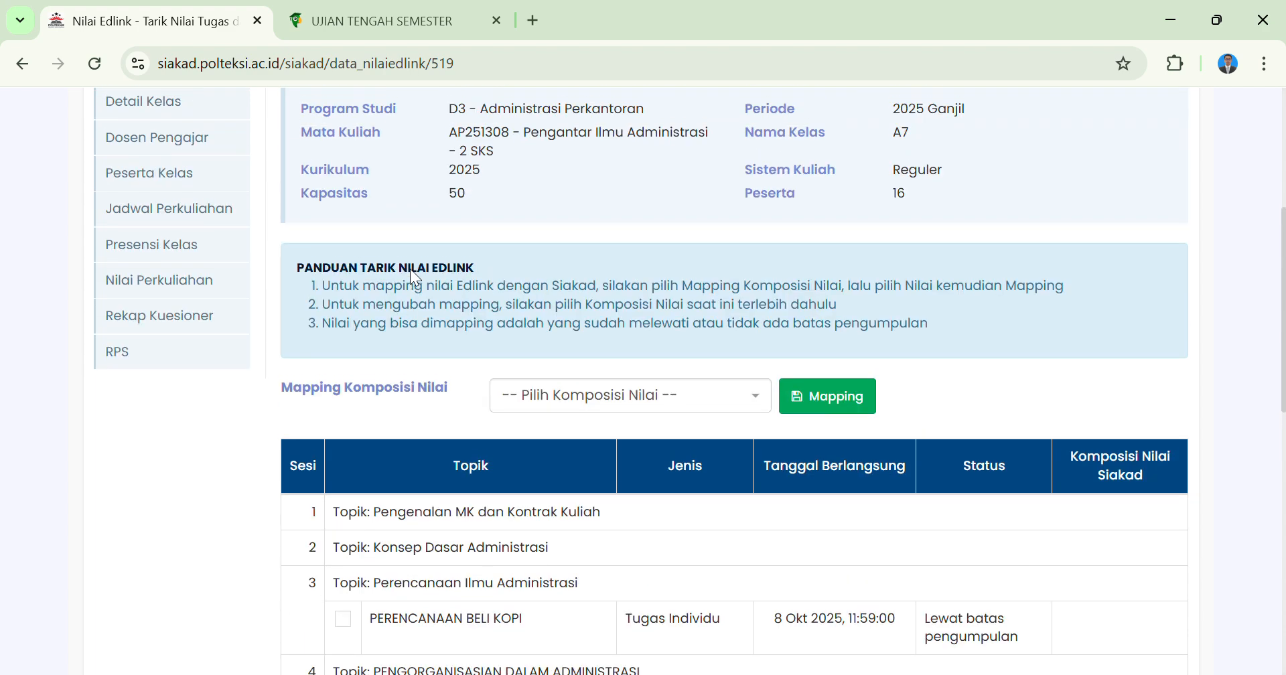
# Choose UTS (30,00%) as the grade composition, select the UJIAN TENGAH SEMESTER assignment and open its grade mapping.
pyautogui.click(707, 402)
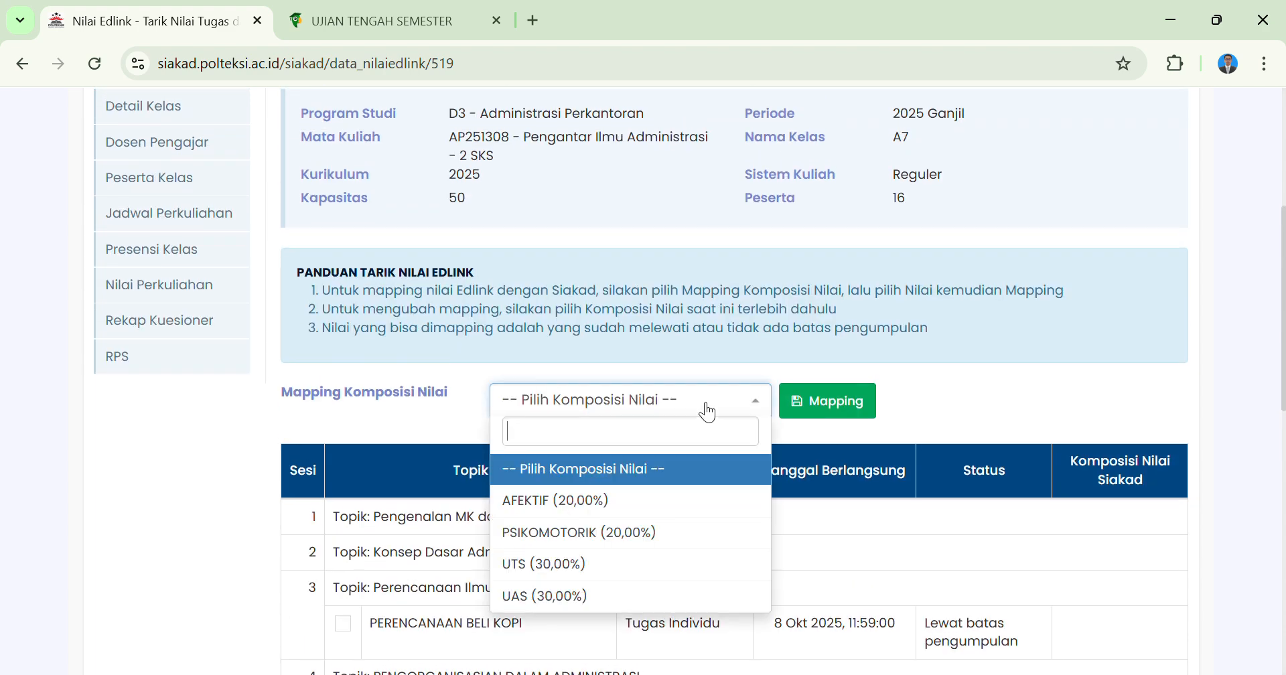
pyautogui.click(571, 573)
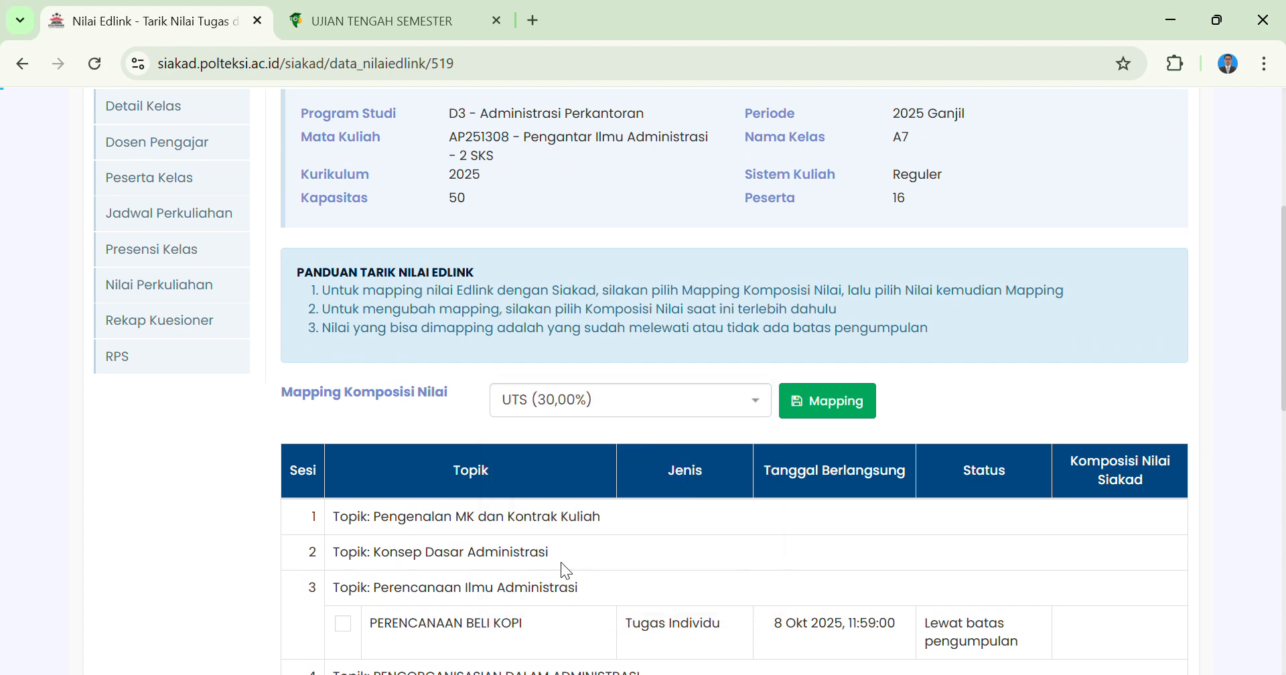
pyautogui.scroll(-7, 560, 562)
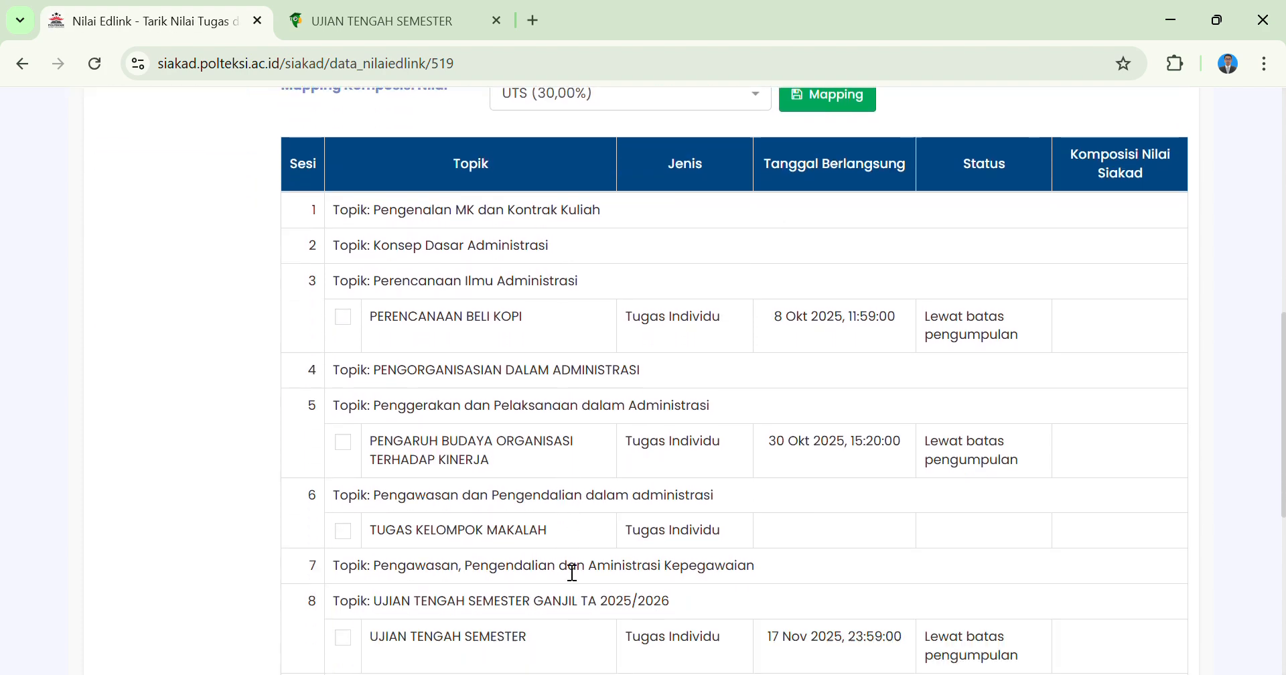
pyautogui.scroll(-1, 560, 562)
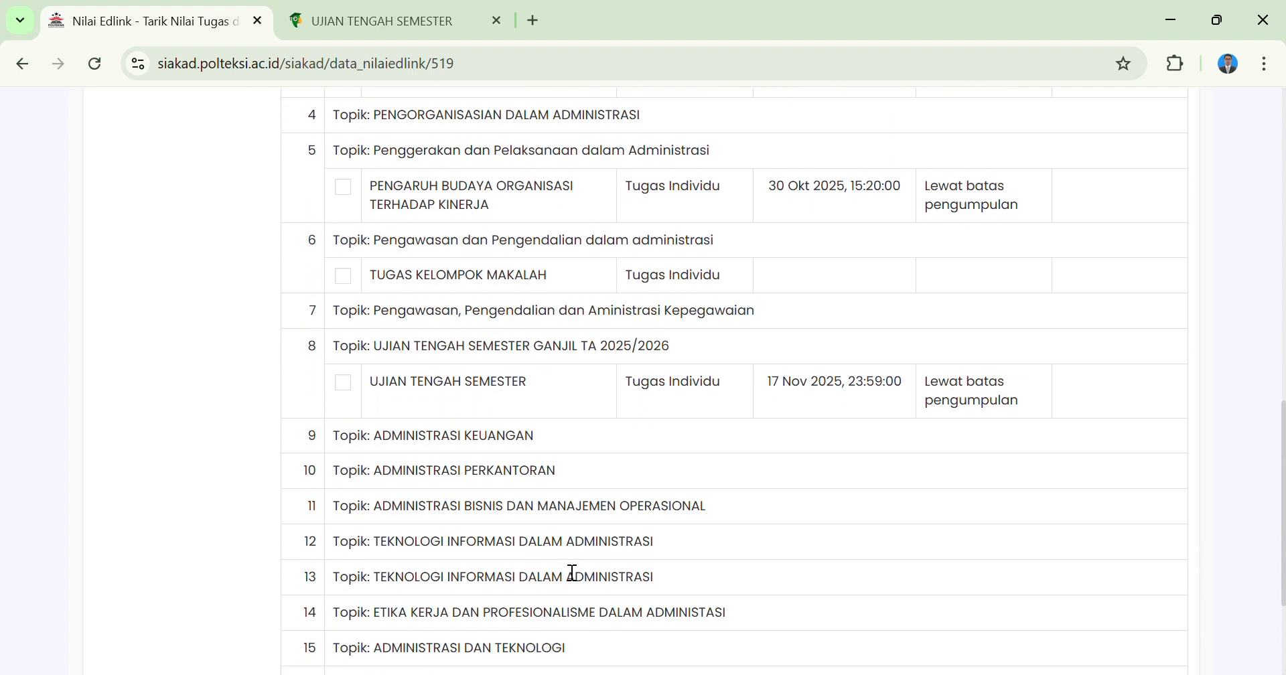
pyautogui.click(351, 394)
pyautogui.scroll(6, 726, 324)
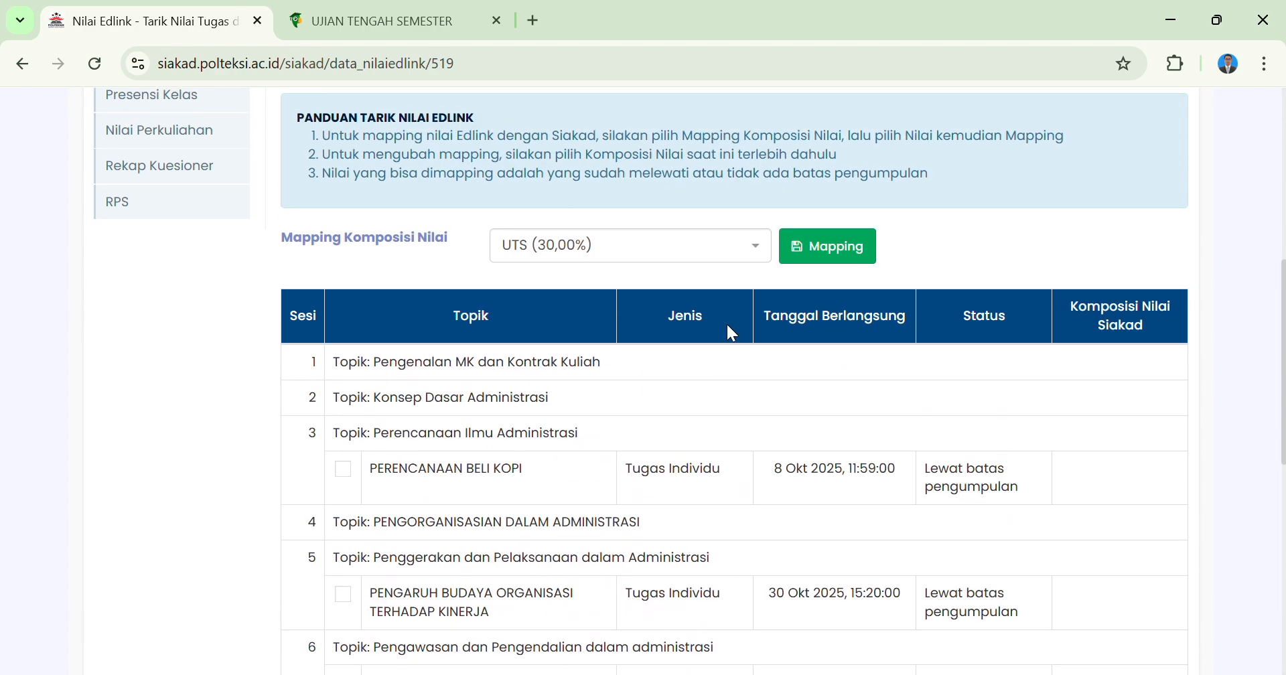
pyautogui.click(834, 249)
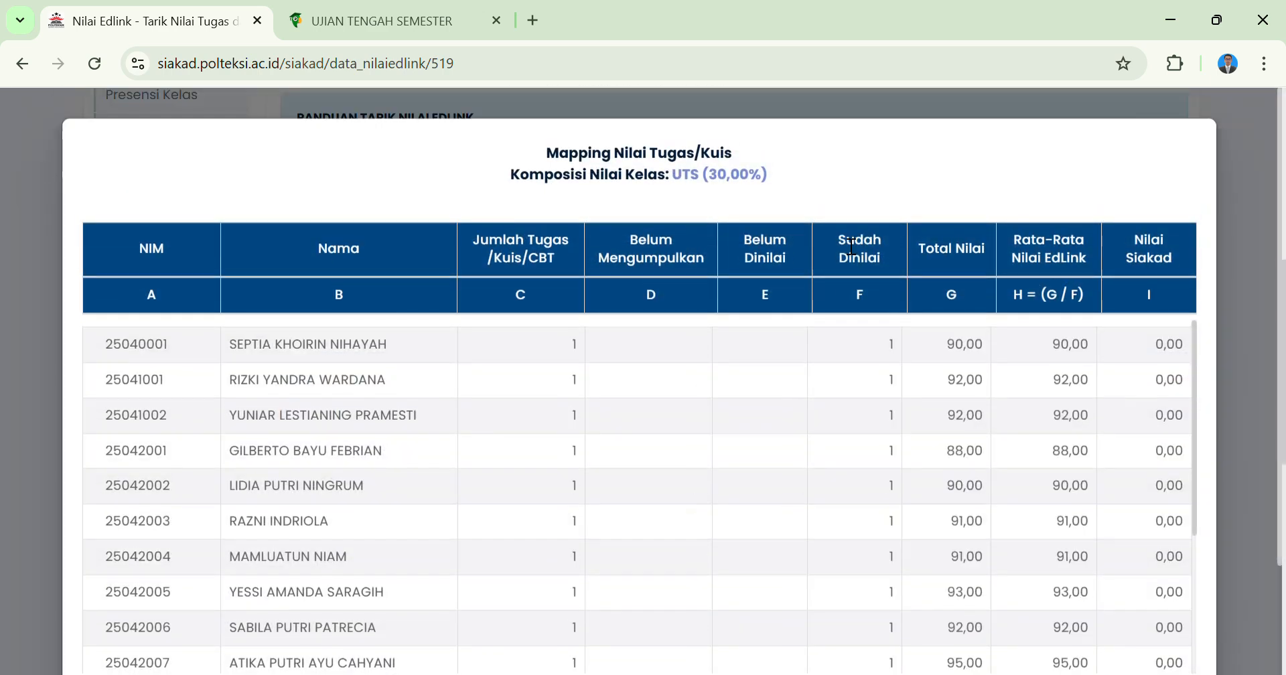
# Review the students' EdLink grades in the UTS mapping, save the mapping and confirm updating the Siakad grades.
pyautogui.scroll(-1, 832, 442)
pyautogui.scroll(1, 831, 442)
pyautogui.scroll(-2, 811, 249)
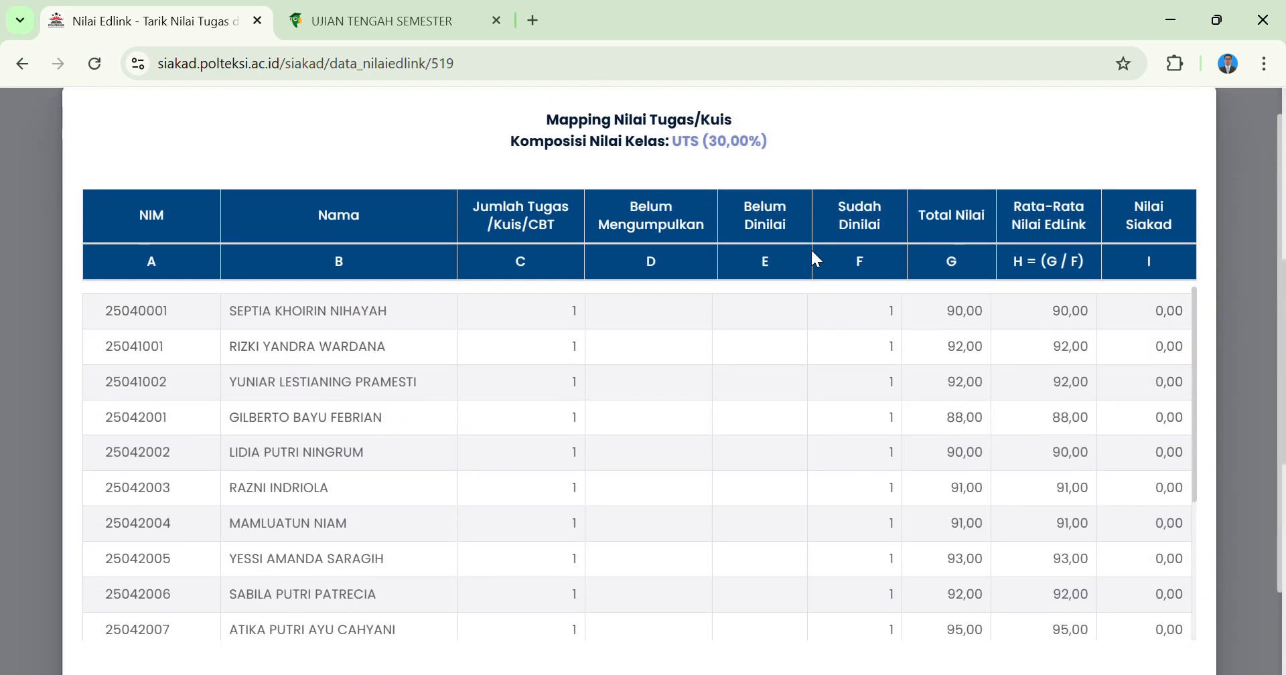
pyautogui.scroll(-2, 861, 249)
pyautogui.scroll(-2, 862, 249)
pyautogui.scroll(-1, 863, 250)
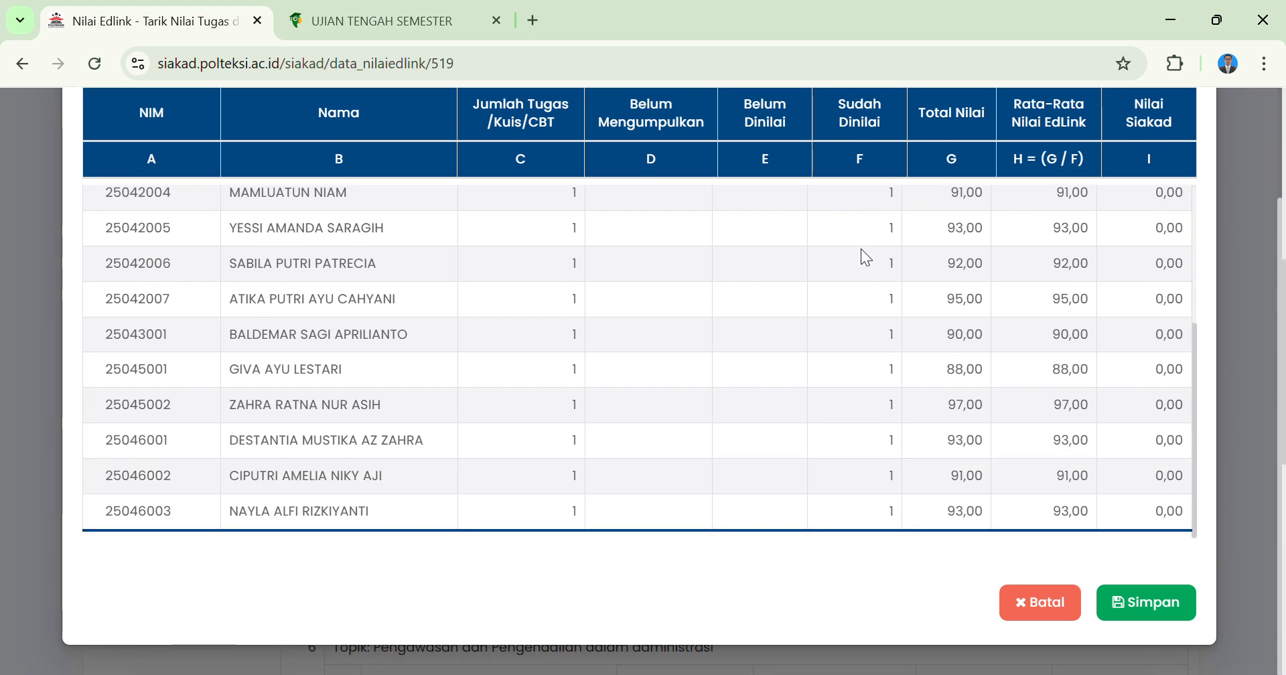
pyautogui.scroll(3, 730, 295)
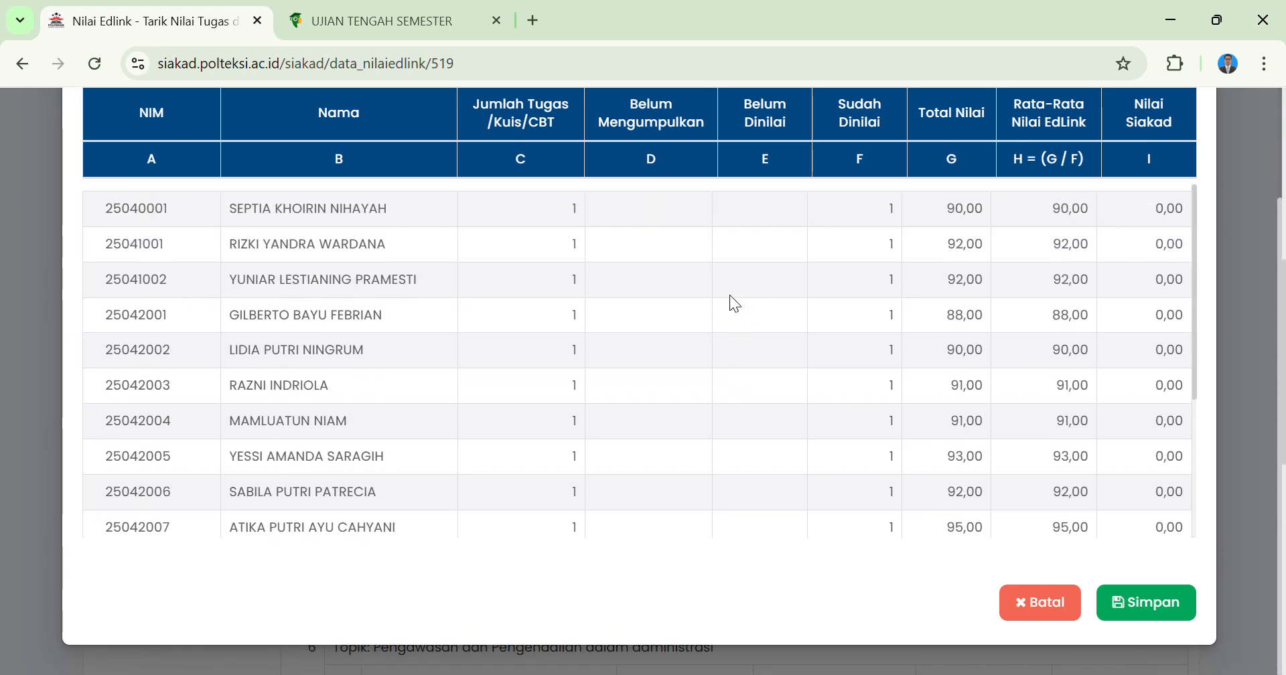
pyautogui.scroll(1, 729, 295)
pyautogui.scroll(-4, 730, 295)
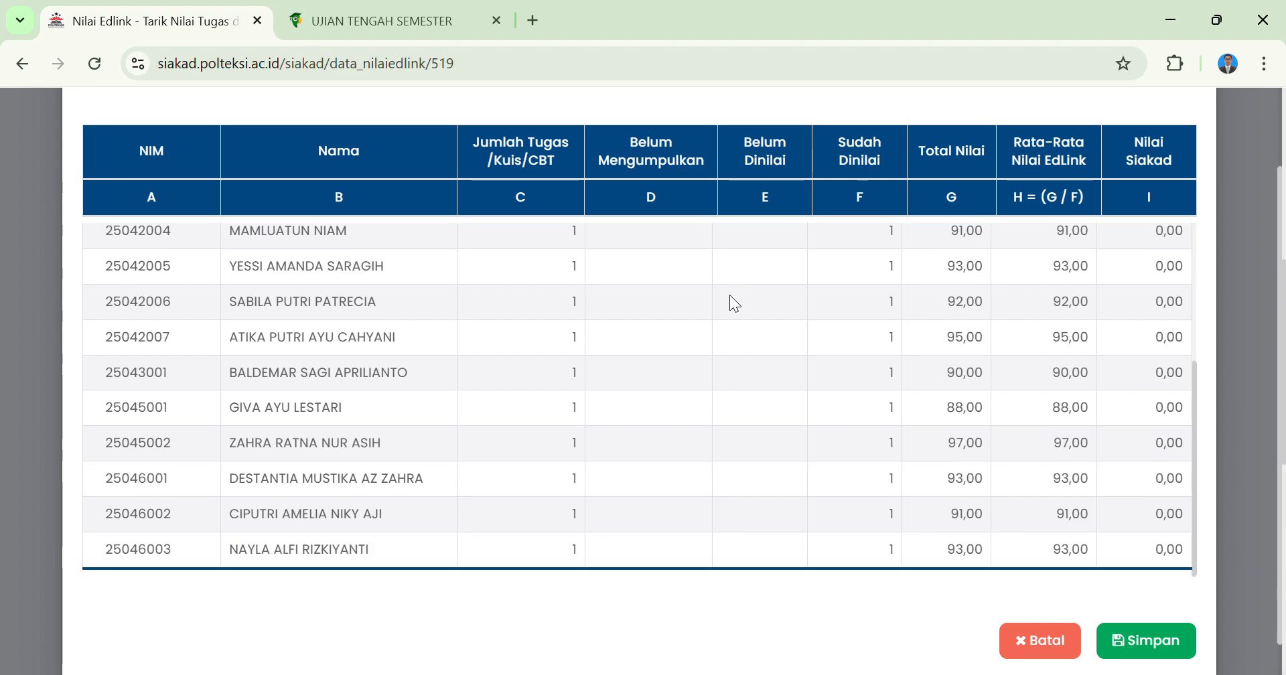
pyautogui.click(1142, 637)
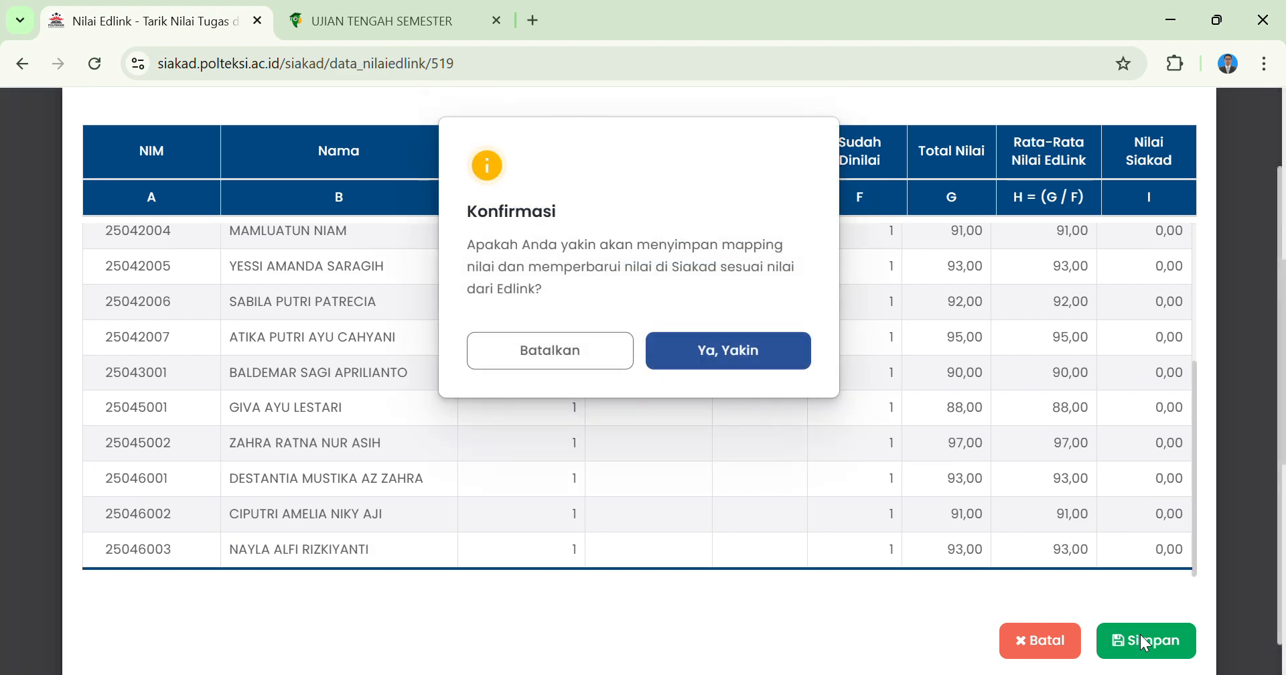
pyautogui.click(751, 357)
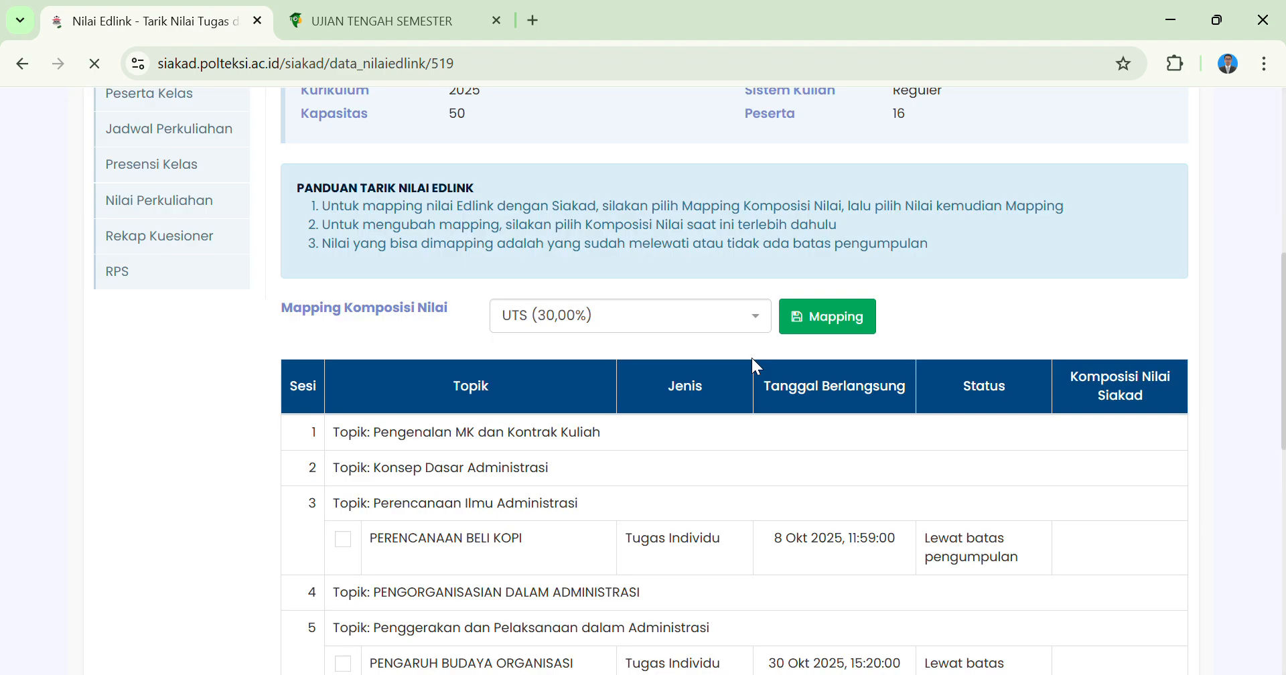
# Choose UAS (30,00%) as the grade composition, select the UJIAN AKHIR SEMESTER assignment and open its grade mapping.
pyautogui.scroll(-1, 752, 358)
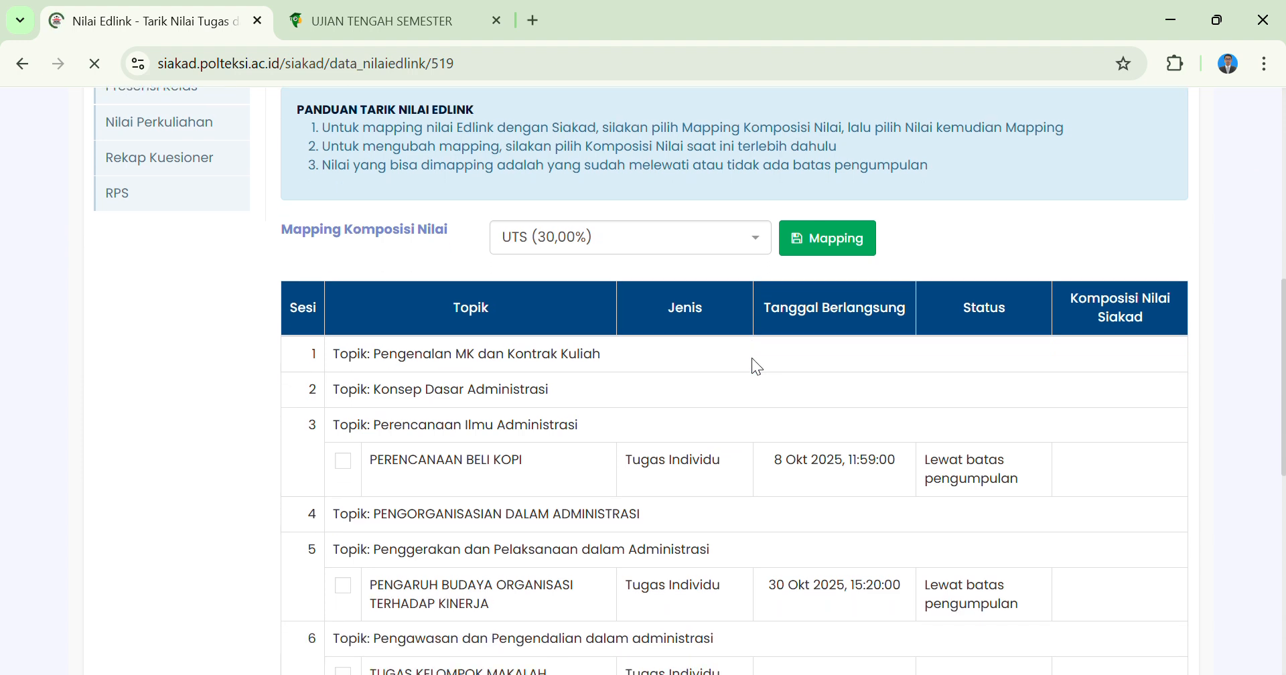
pyautogui.click(742, 239)
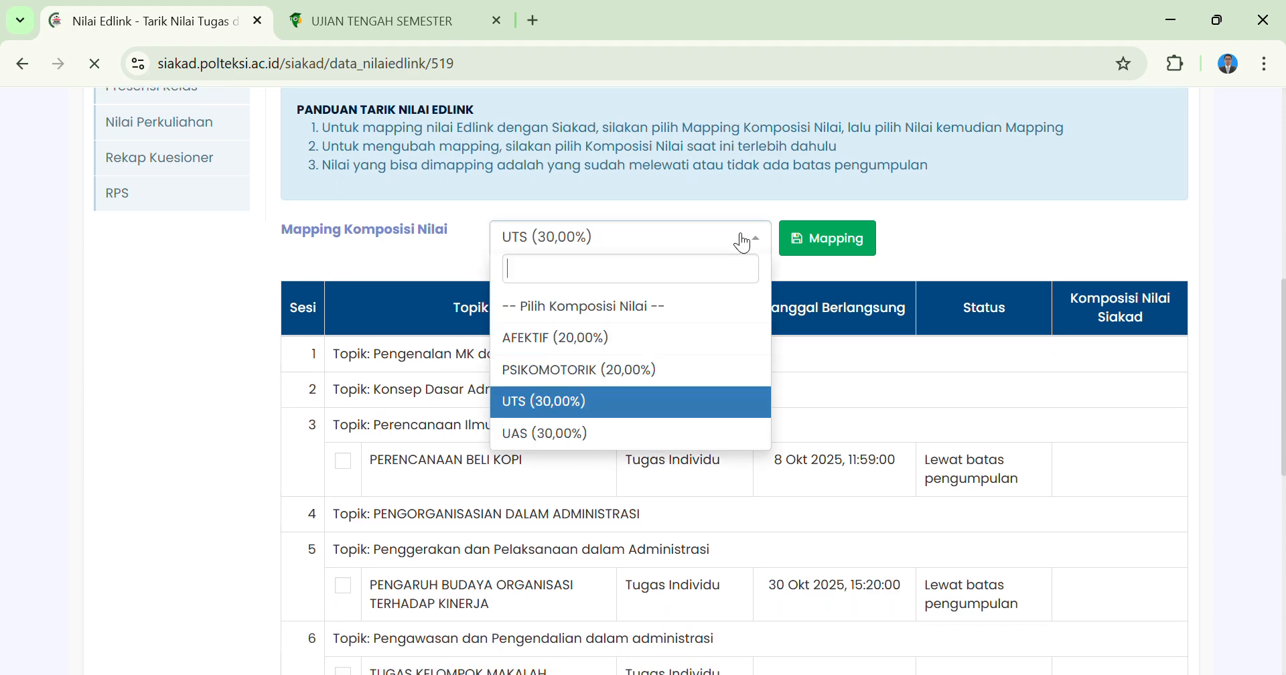
pyautogui.click(549, 434)
pyautogui.scroll(-2, 547, 444)
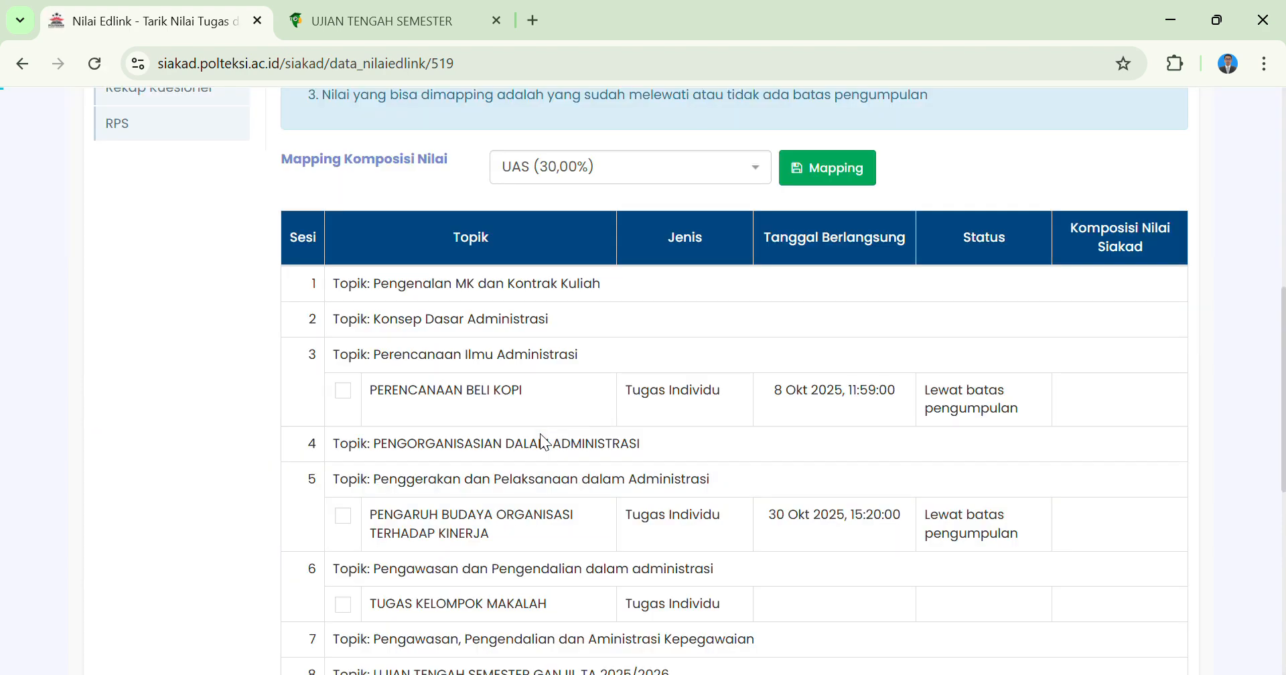
pyautogui.scroll(-8, 545, 442)
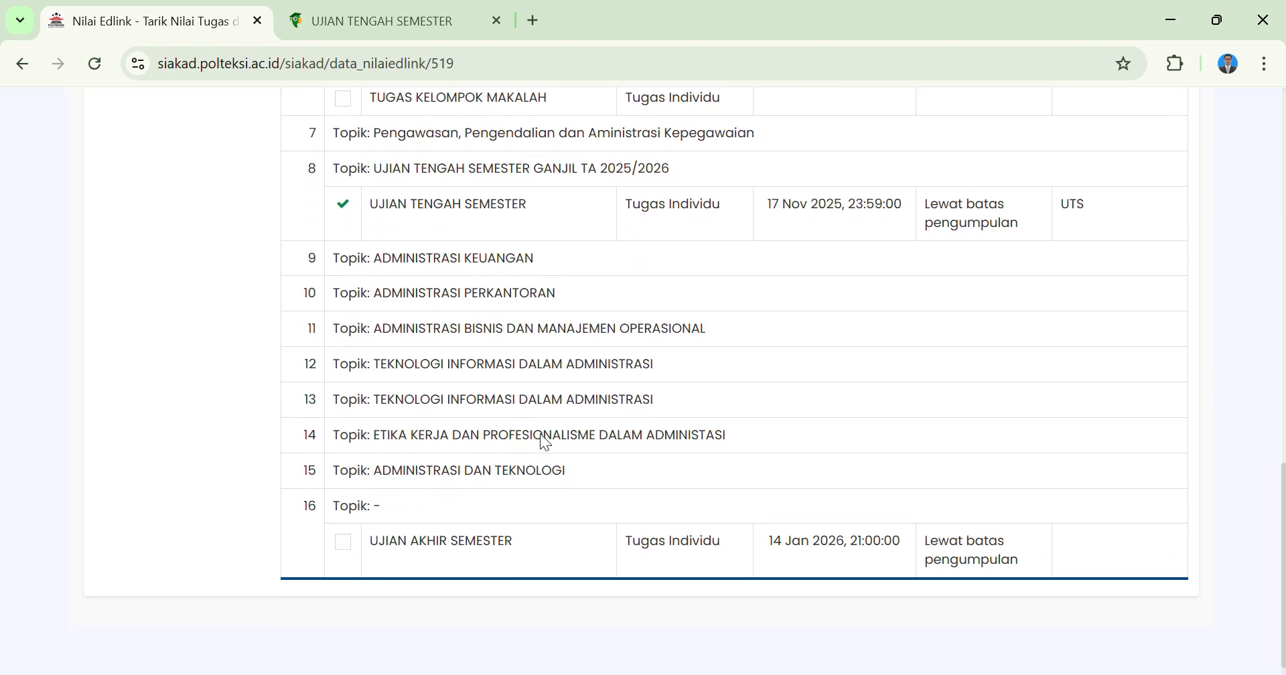
pyautogui.click(346, 525)
pyautogui.scroll(10, 814, 312)
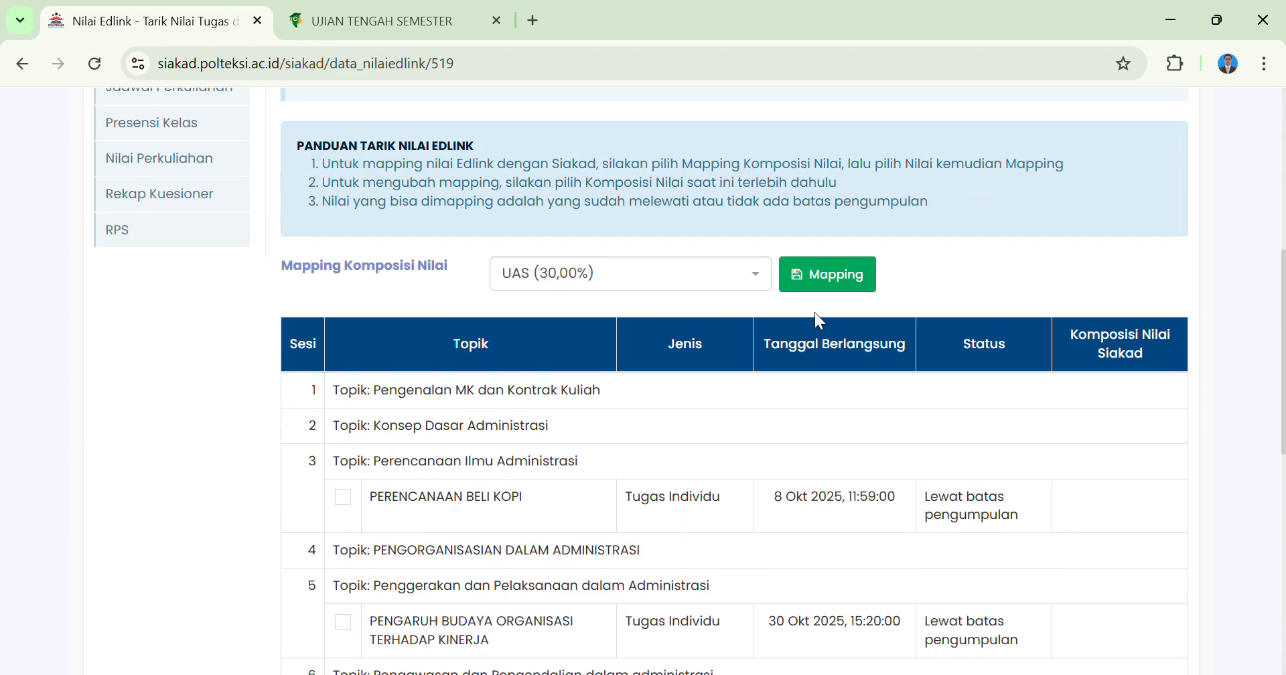
pyautogui.click(828, 275)
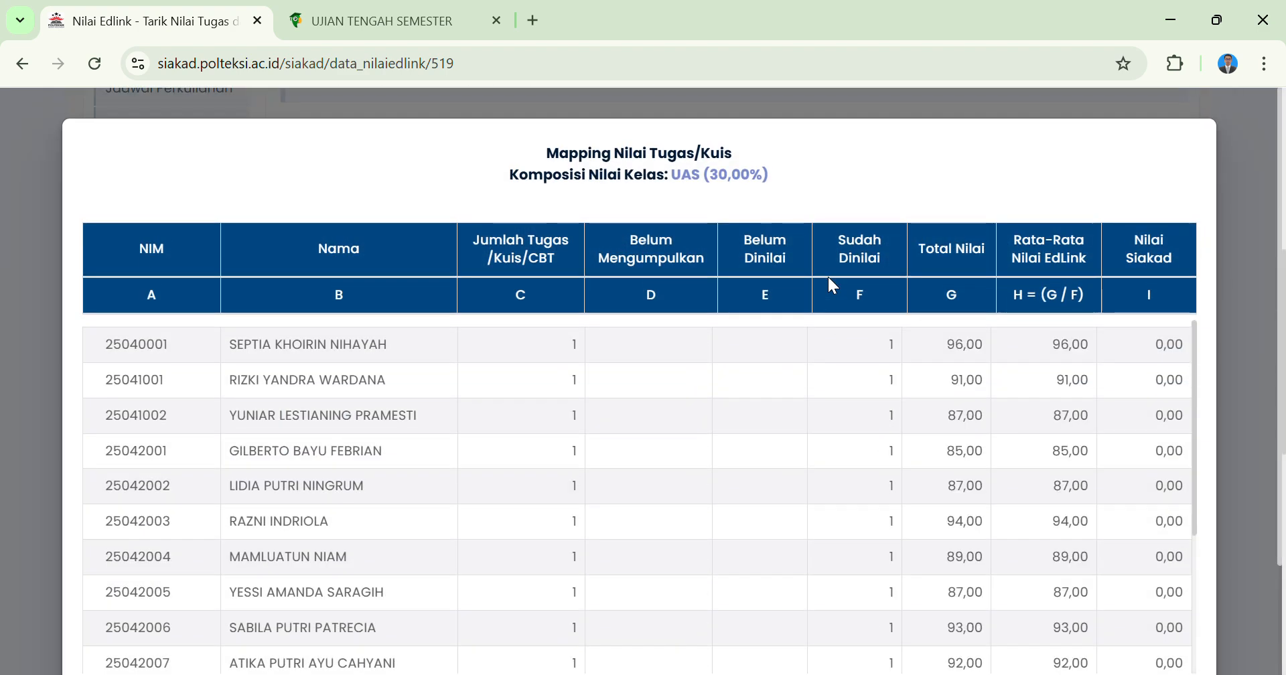
# Review the students' EdLink grades in the UAS mapping, save the mapping and confirm updating the Siakad grades.
pyautogui.scroll(-3, 869, 463)
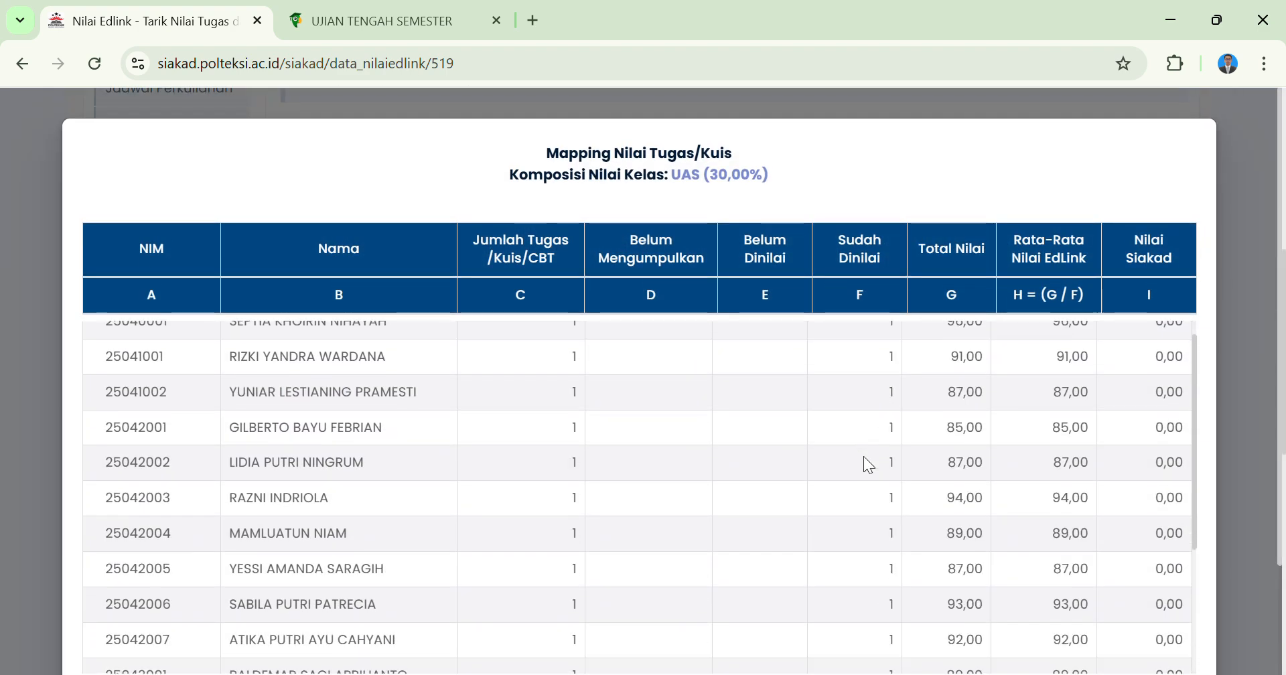
pyautogui.scroll(-3, 865, 458)
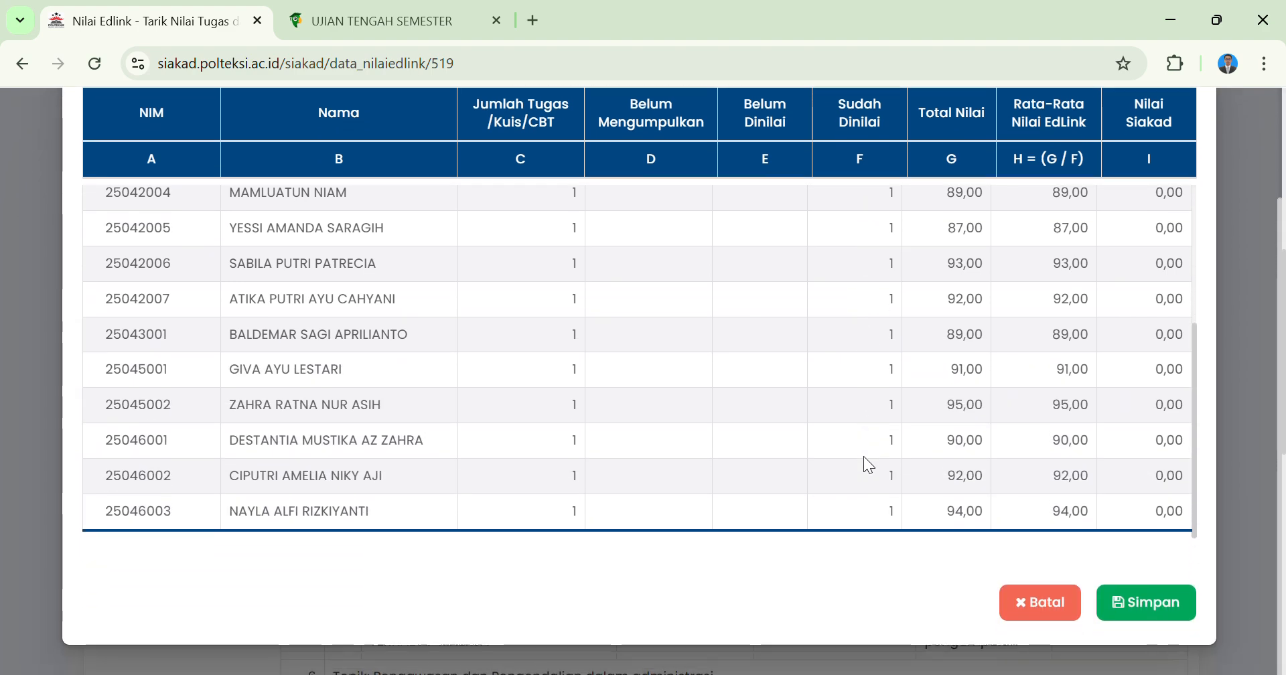
pyautogui.scroll(3, 865, 458)
pyautogui.scroll(2, 864, 458)
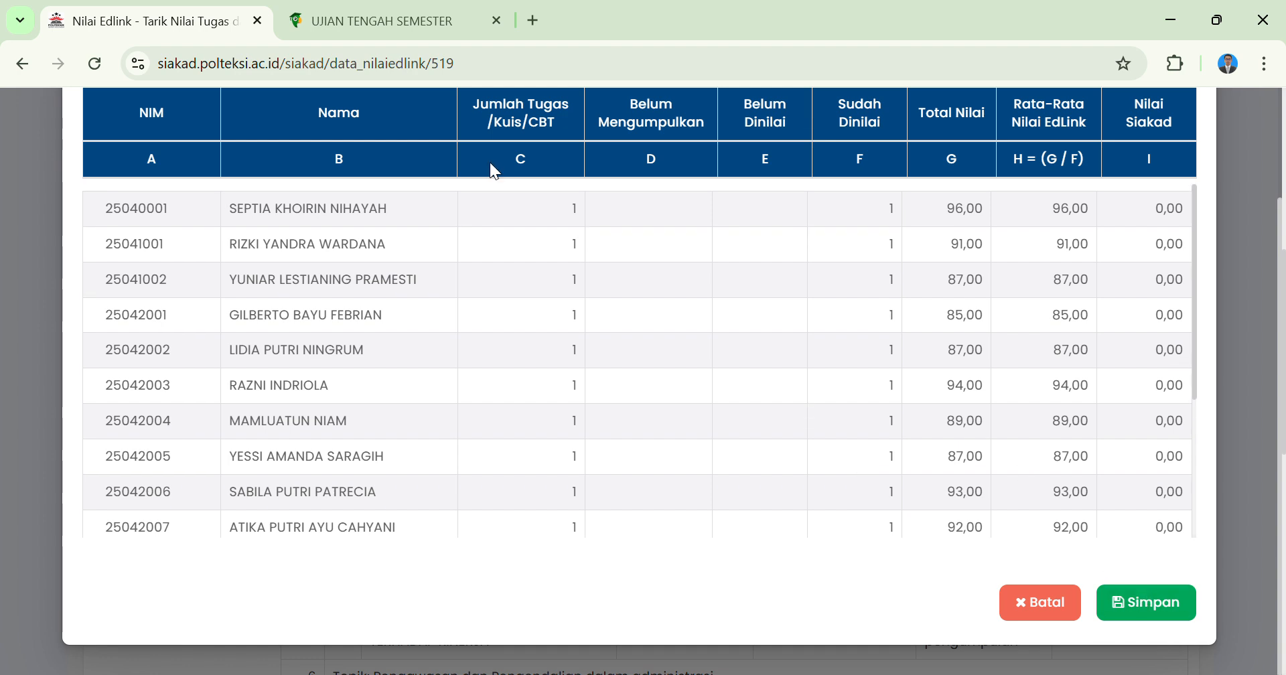
pyautogui.scroll(1, 521, 176)
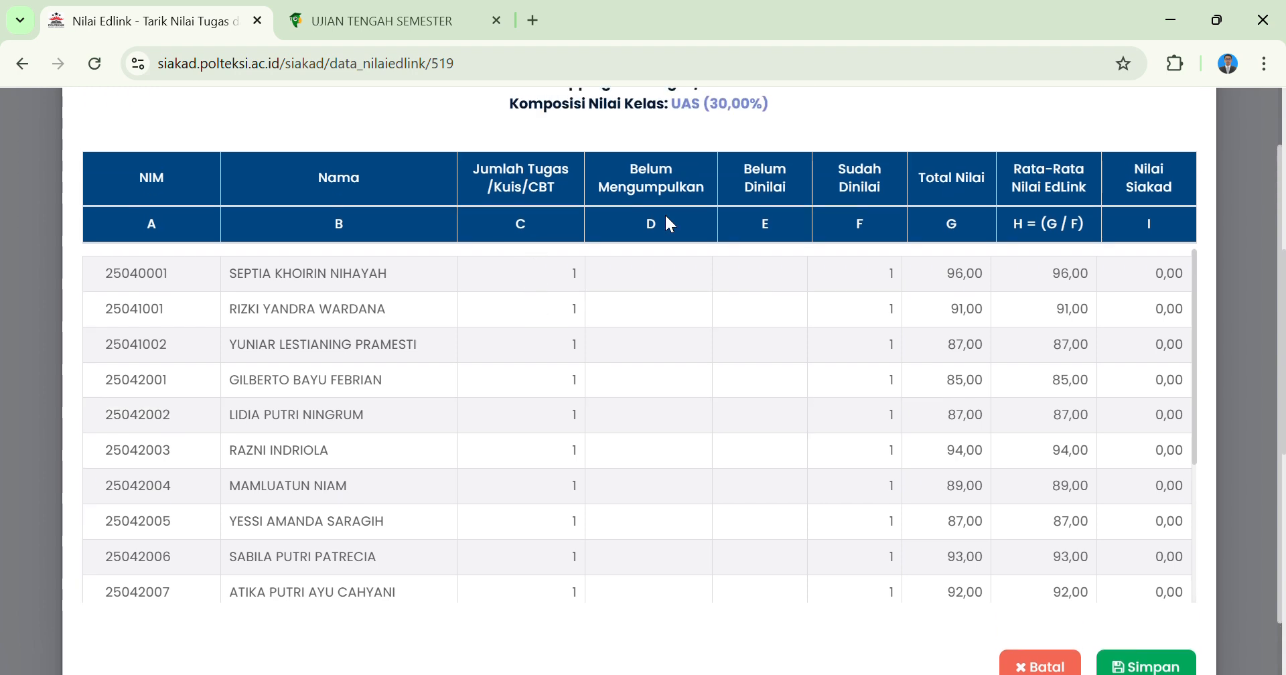
pyautogui.scroll(-3, 663, 276)
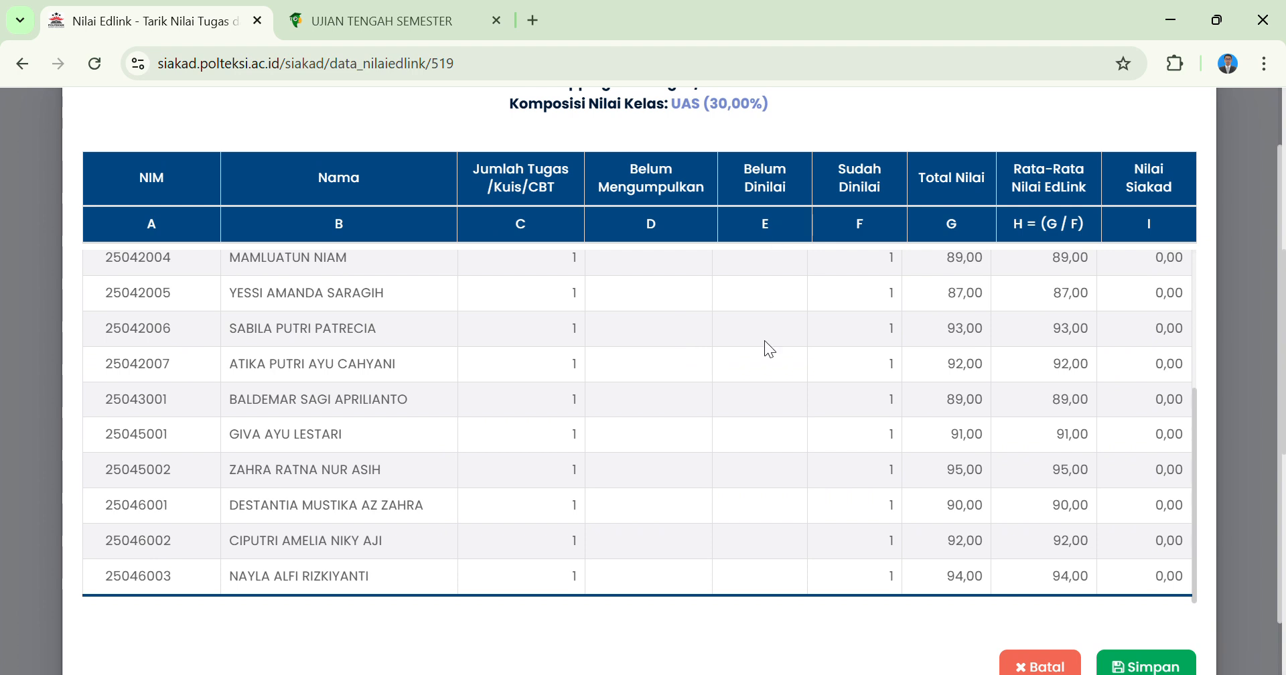
pyautogui.scroll(-1, 925, 402)
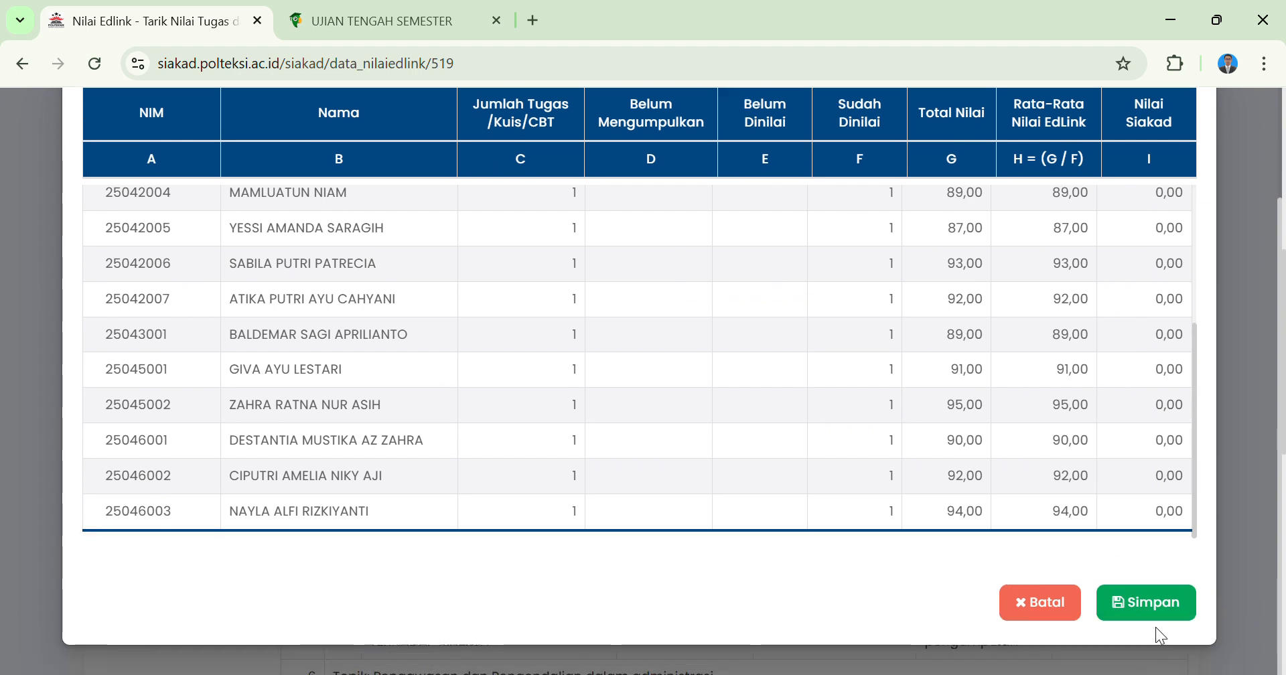
pyautogui.click(1164, 608)
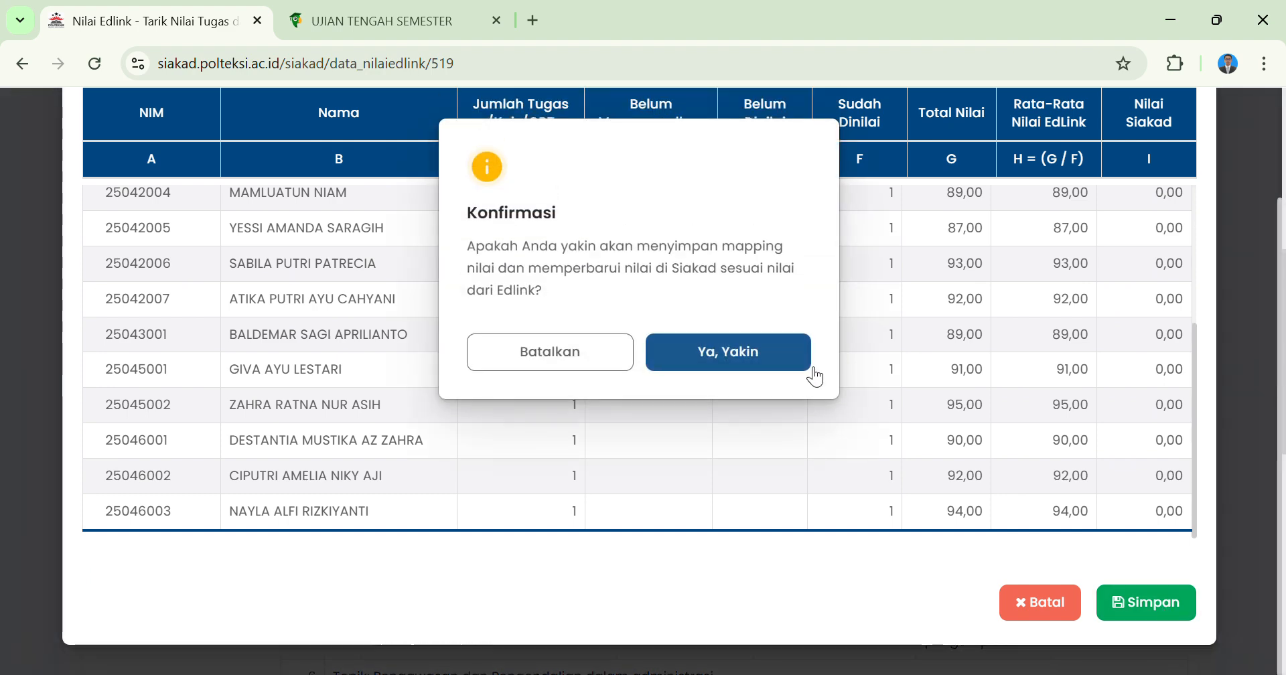
pyautogui.click(766, 345)
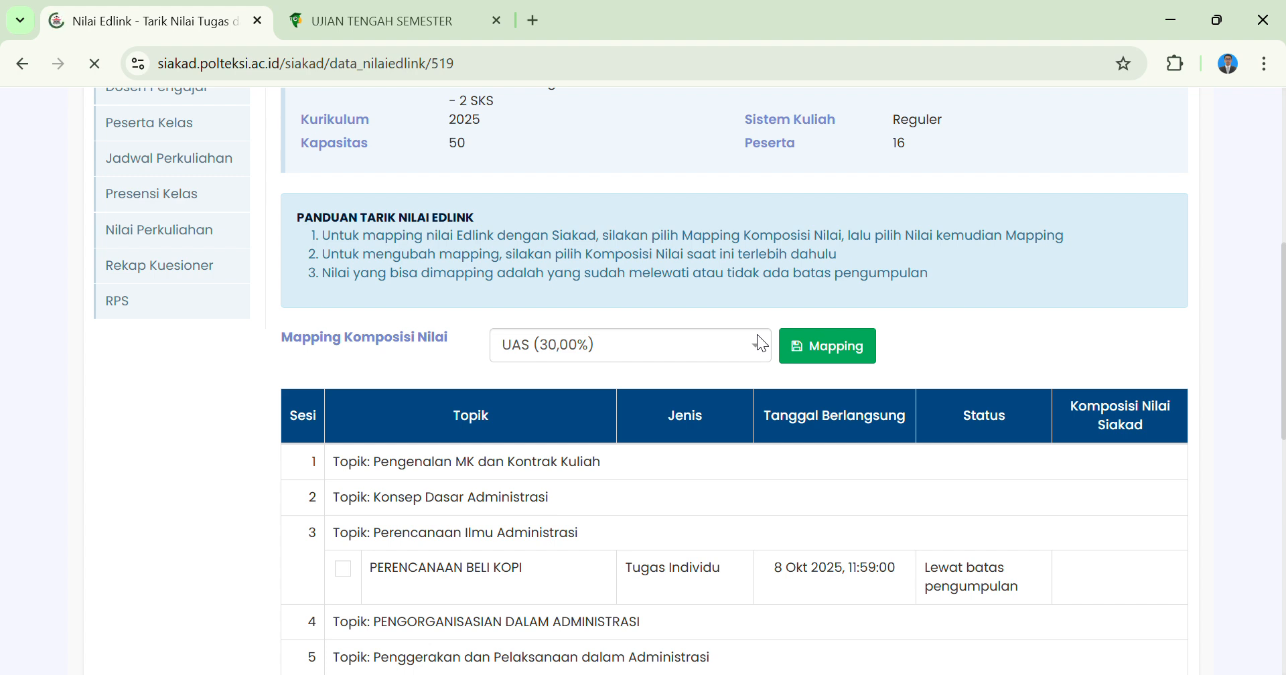
# Choose PSIKOMOTORIK (20,00%) as the grade composition and select PERENCANAAN BELI KOPI, PENGARUH BUDAYA ORGANISASI TERHADAP KINERJA and TUGAS KELOMPOK MAKALAH.
pyautogui.click(728, 360)
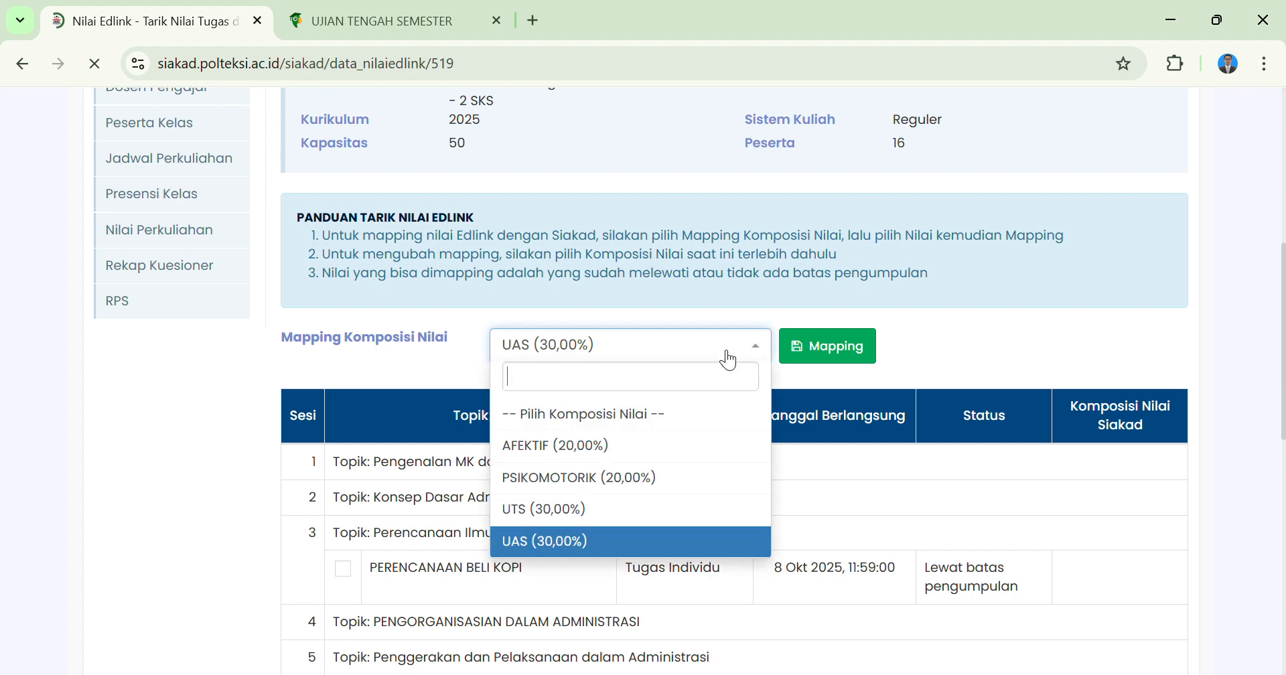
pyautogui.click(612, 480)
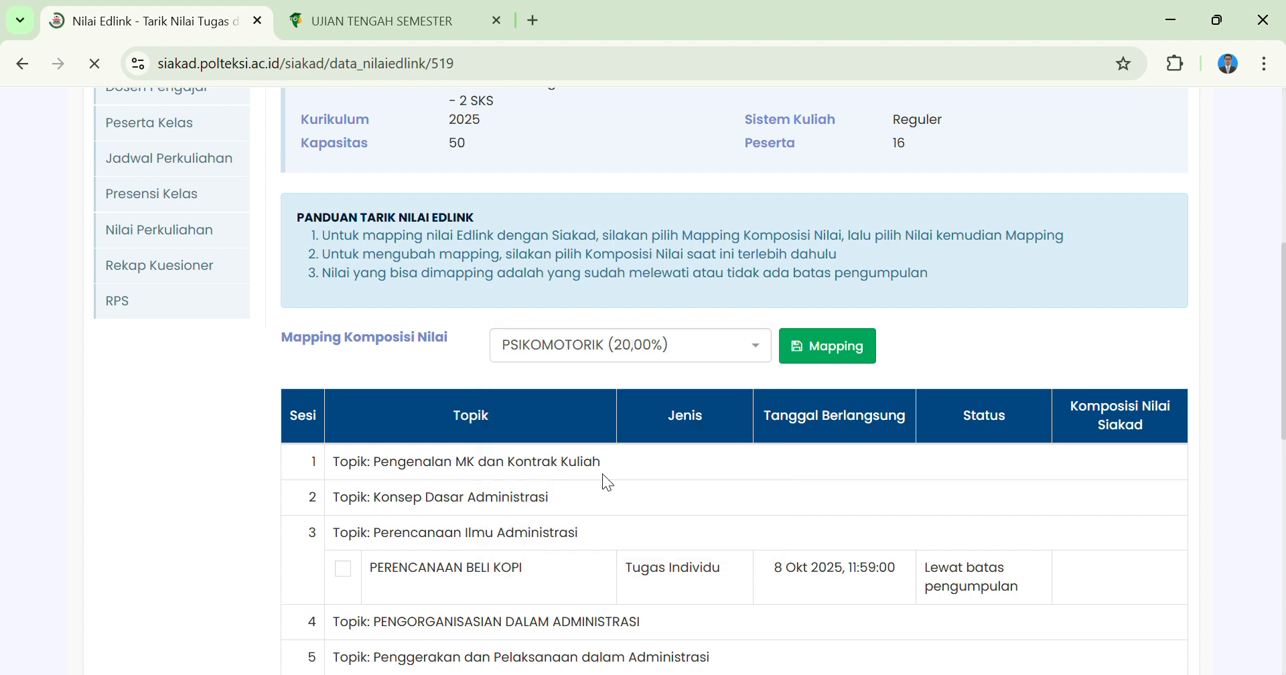
pyautogui.scroll(-3, 602, 476)
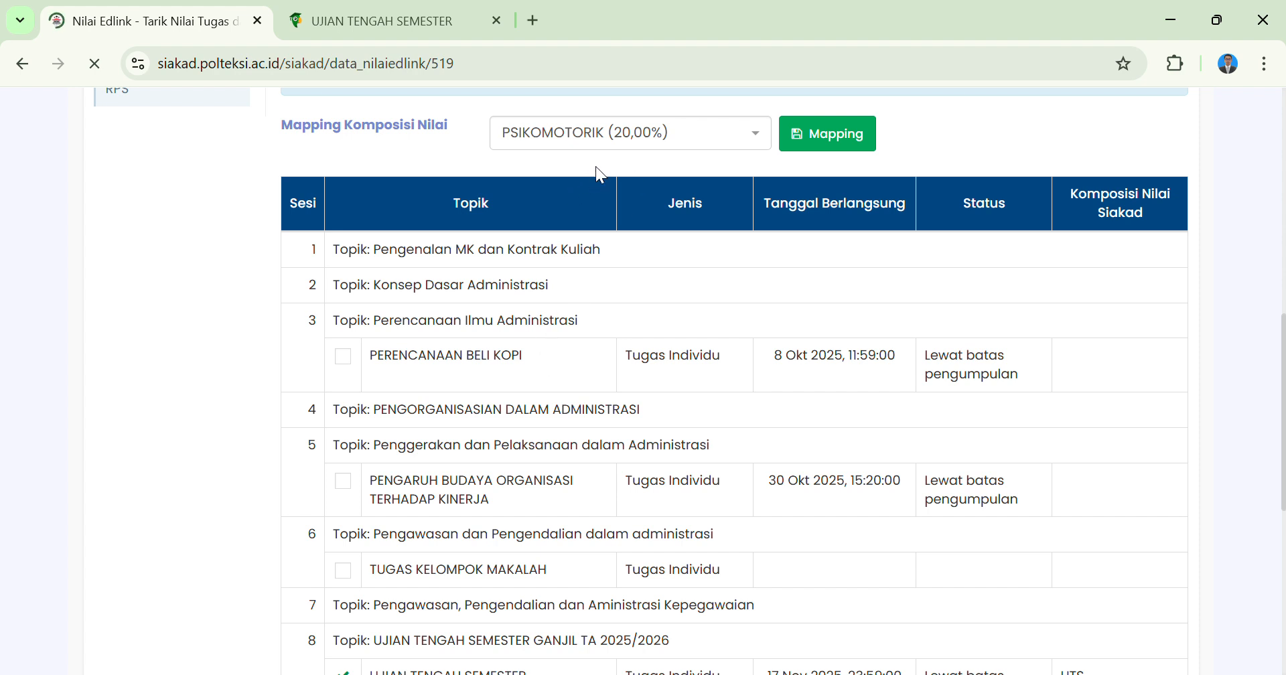
pyautogui.click(344, 357)
pyautogui.click(355, 490)
pyautogui.scroll(-2, 355, 494)
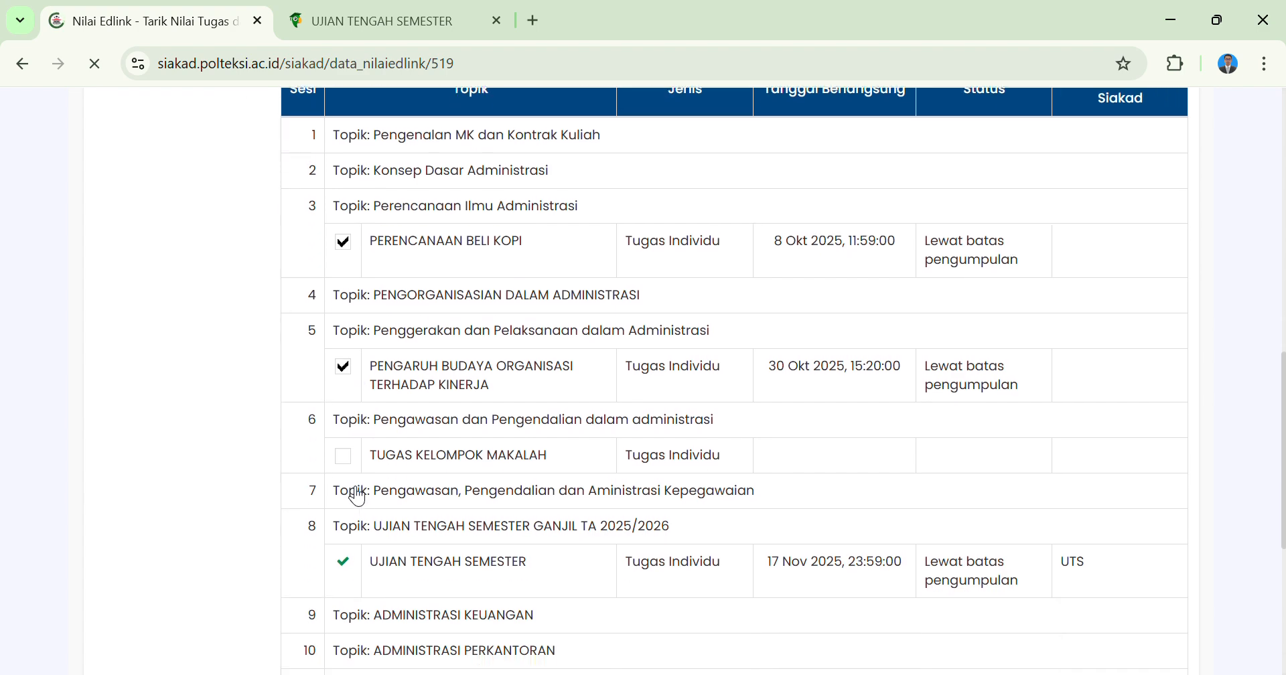
pyautogui.click(348, 460)
pyautogui.scroll(-4, 348, 461)
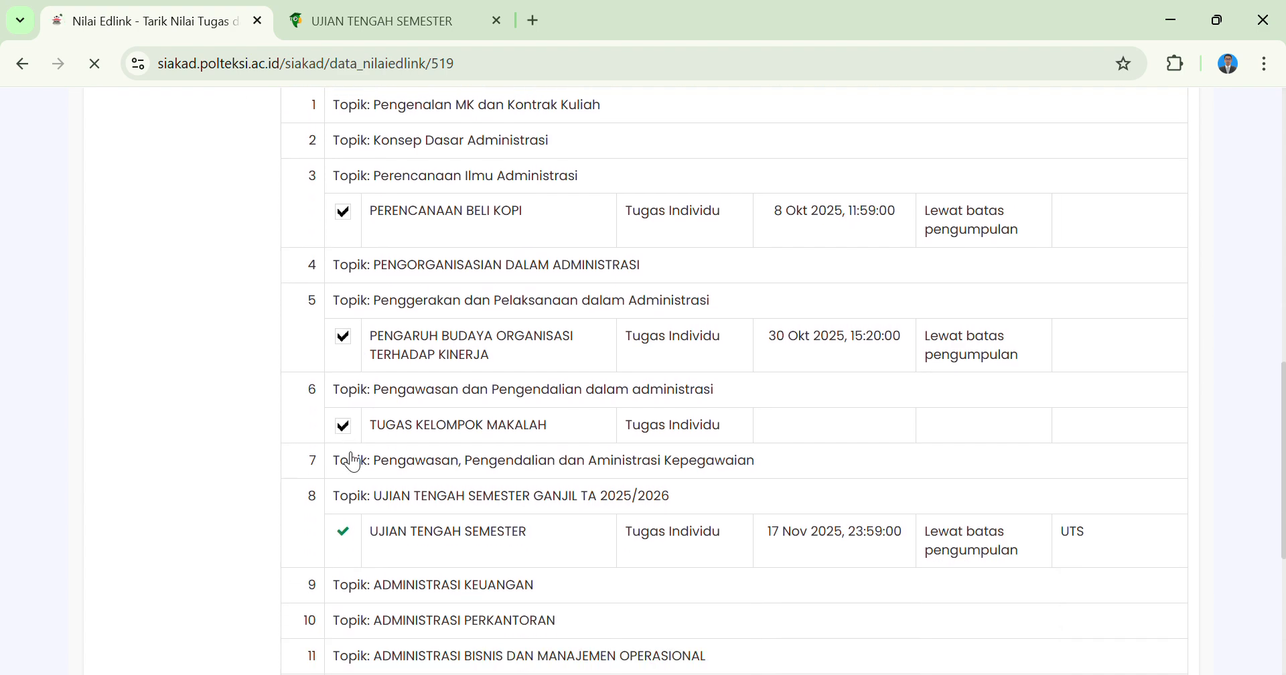
pyautogui.scroll(6, 345, 455)
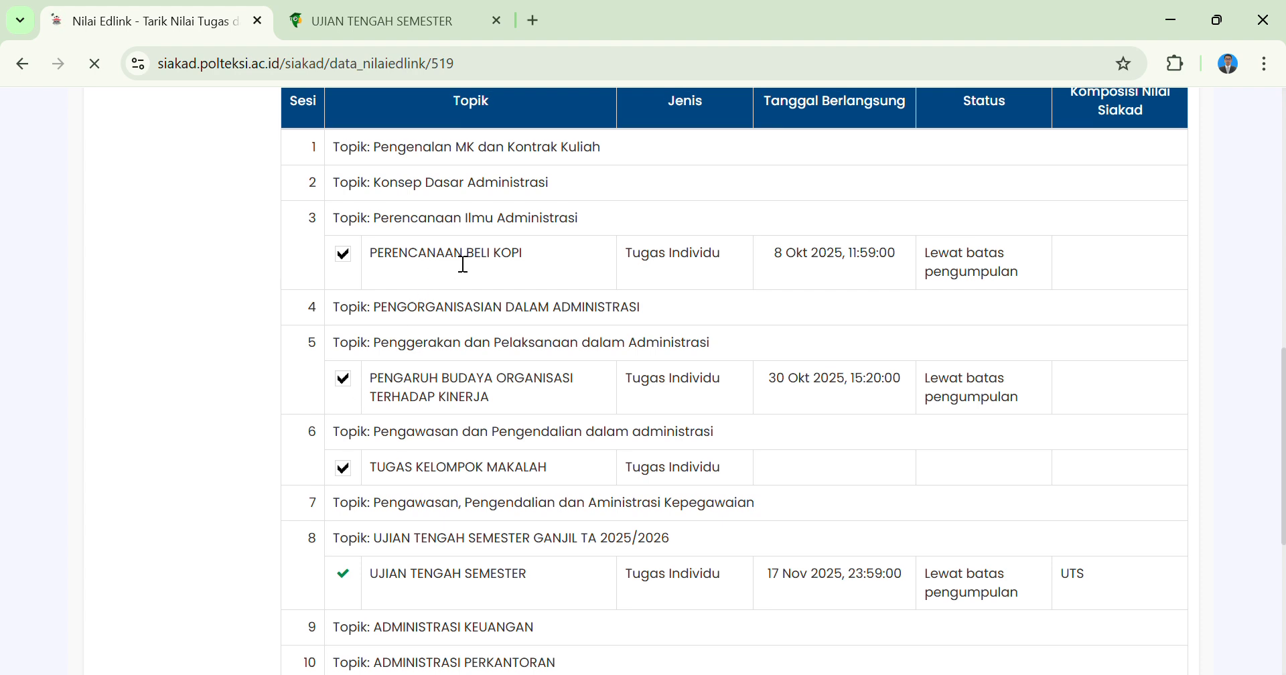
pyautogui.scroll(1, 458, 263)
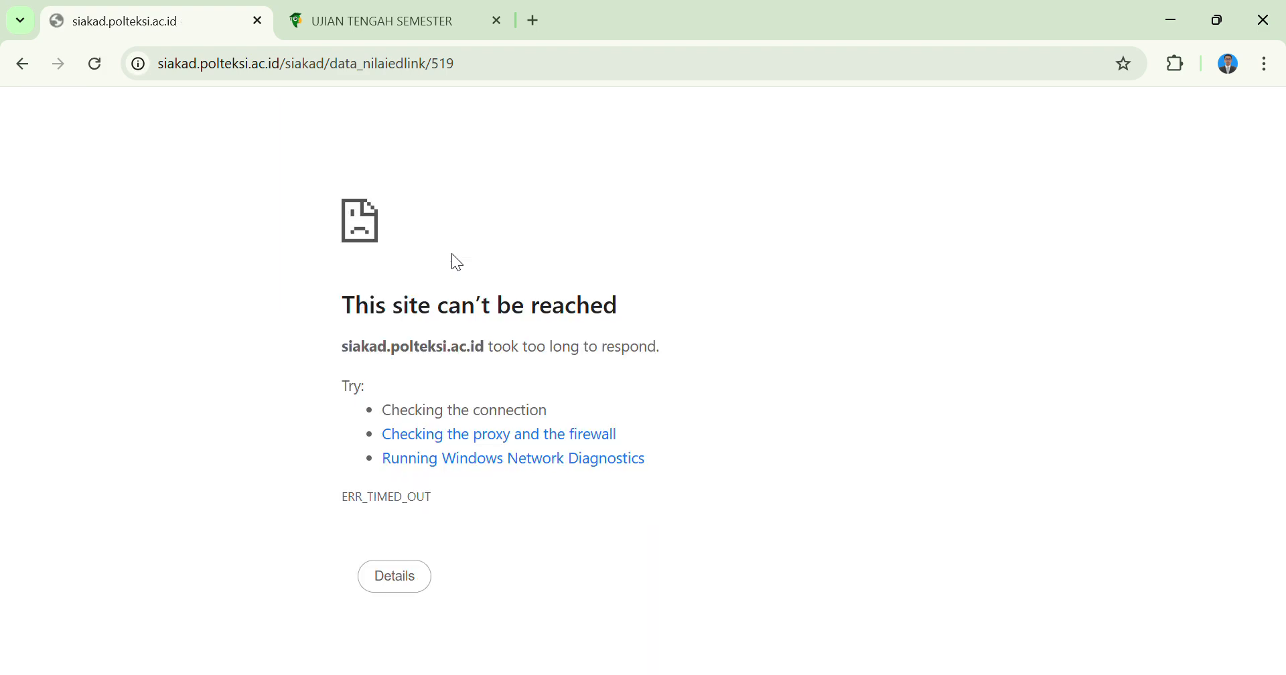
# Reload the timed-out EdLink grade page and agree to resubmit the form.
pyautogui.click(94, 67)
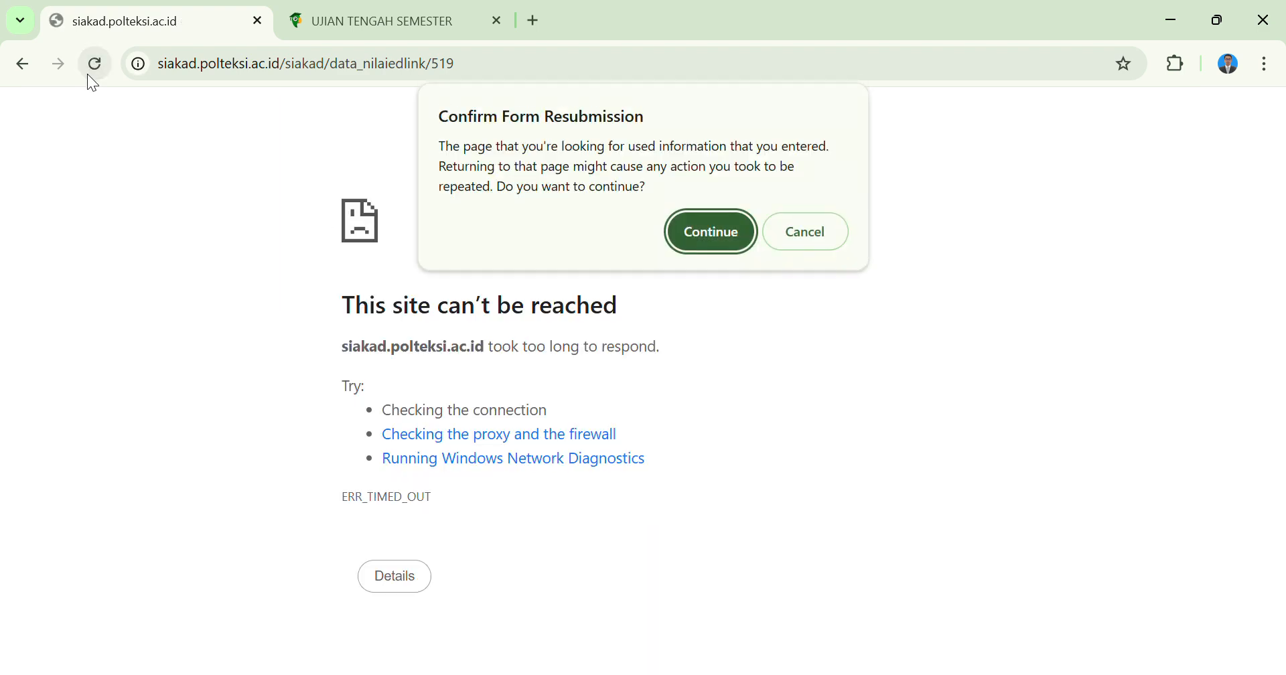
pyautogui.click(710, 229)
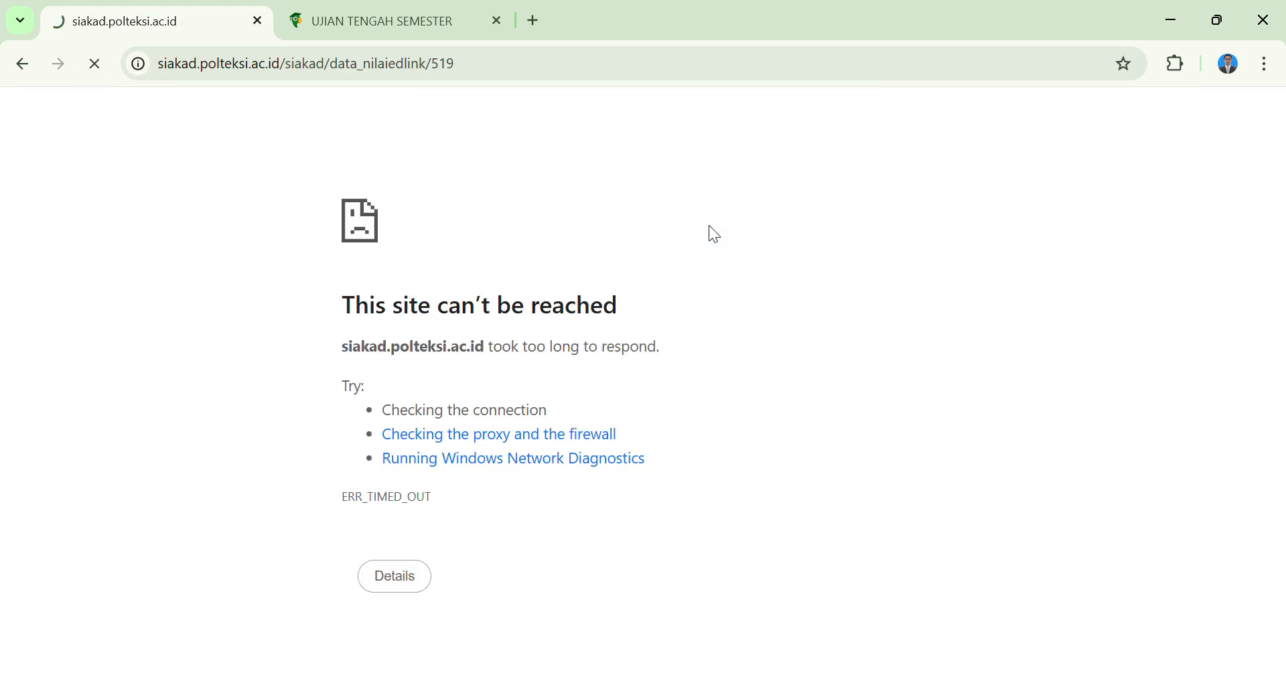
# Select the coffee purchase planning, organisational culture and TUGAS KELOMPOK MAKALAH assignments and open their PSIKOMOTORIK (20,00%) grade mapping.
pyautogui.scroll(-1, 656, 298)
pyautogui.scroll(-1, 690, 225)
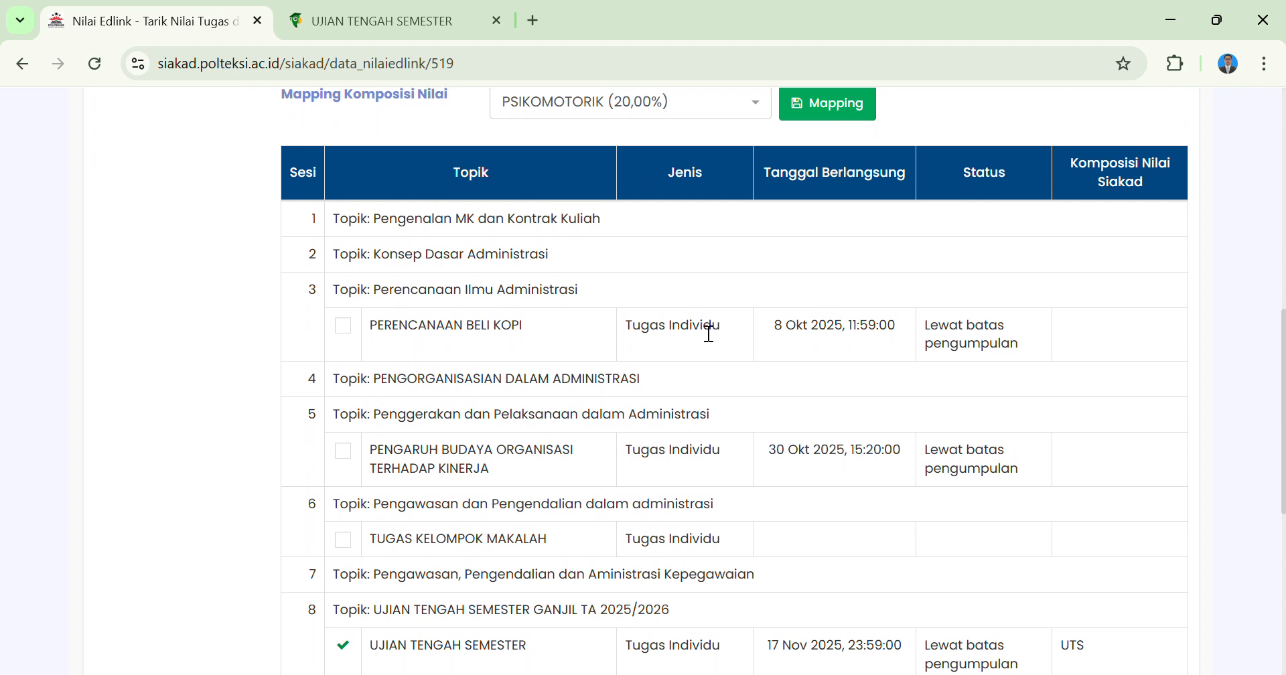
pyautogui.click(346, 330)
pyautogui.click(344, 542)
pyautogui.click(351, 458)
pyautogui.click(843, 106)
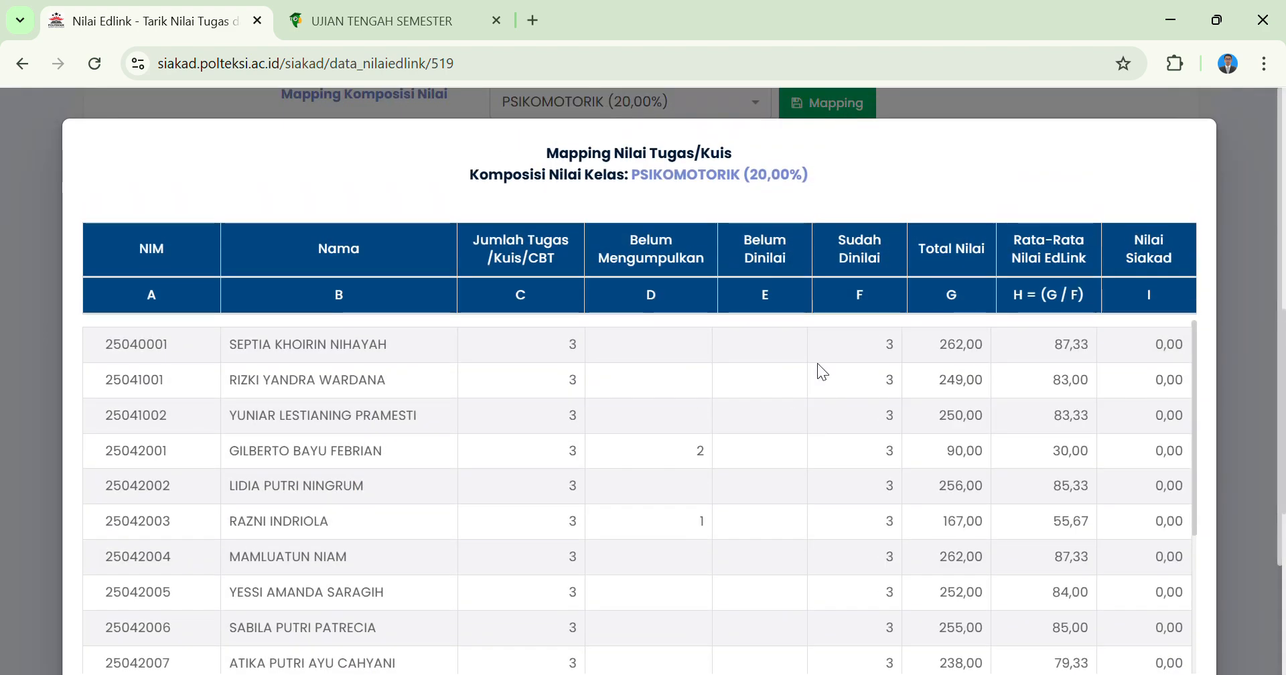
# Review the students' EdLink averages in the PSIKOMOTORIK mapping, save the mapping and confirm updating the Siakad grades.
pyautogui.scroll(-1, 713, 297)
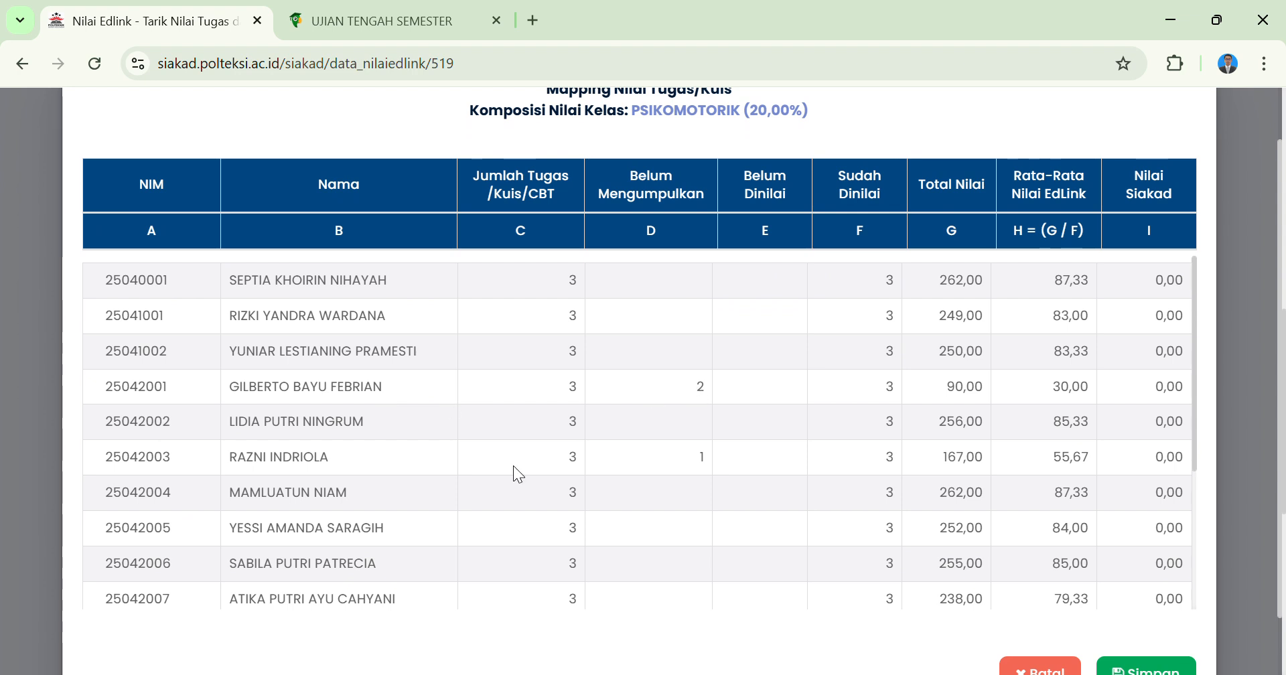
pyautogui.scroll(-5, 704, 452)
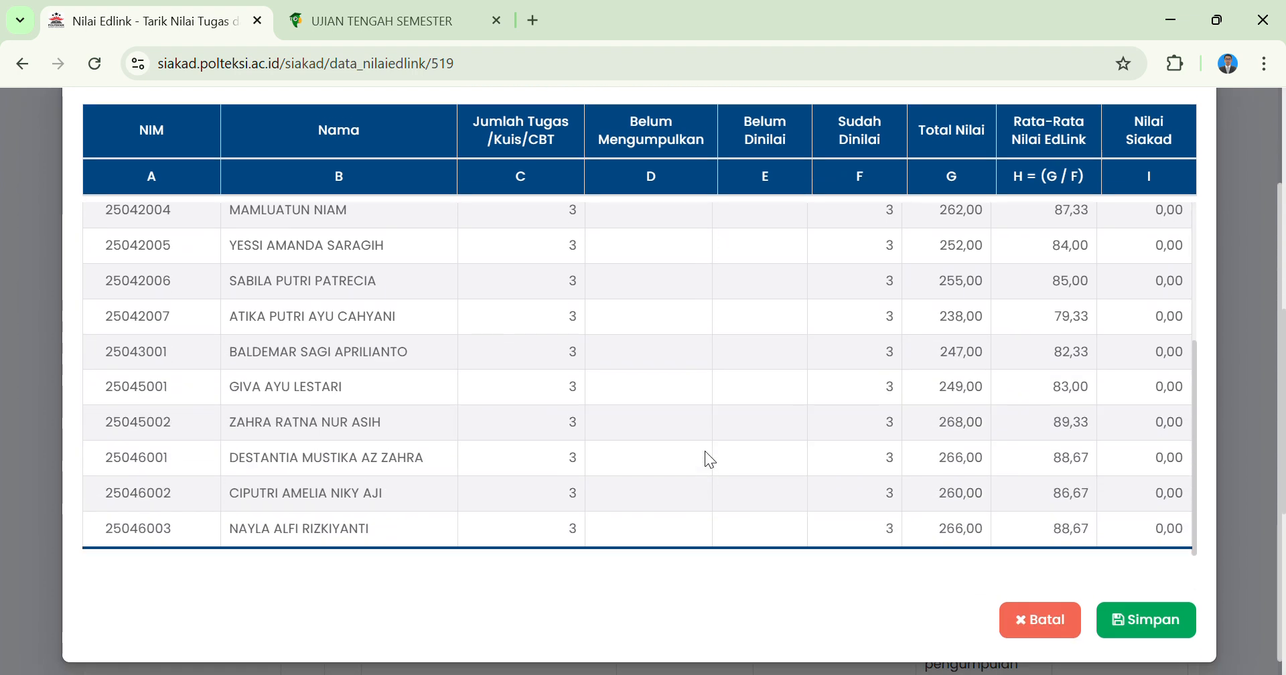
pyautogui.scroll(4, 705, 452)
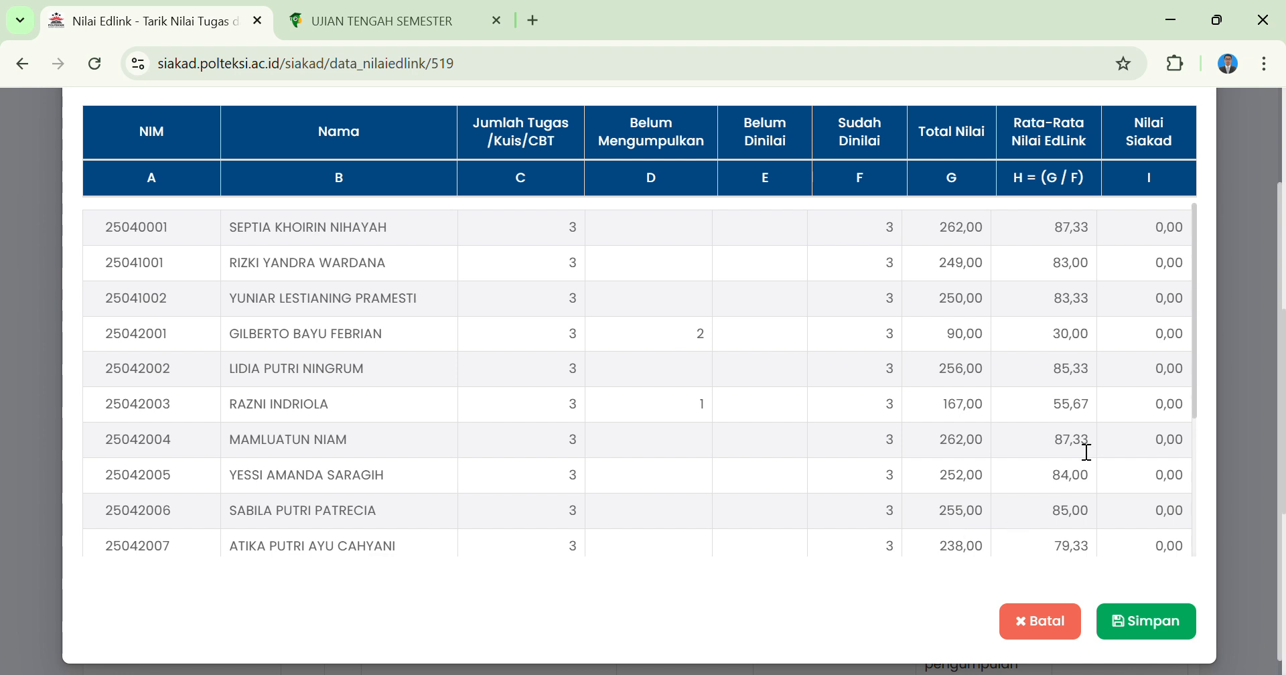
pyautogui.click(1138, 615)
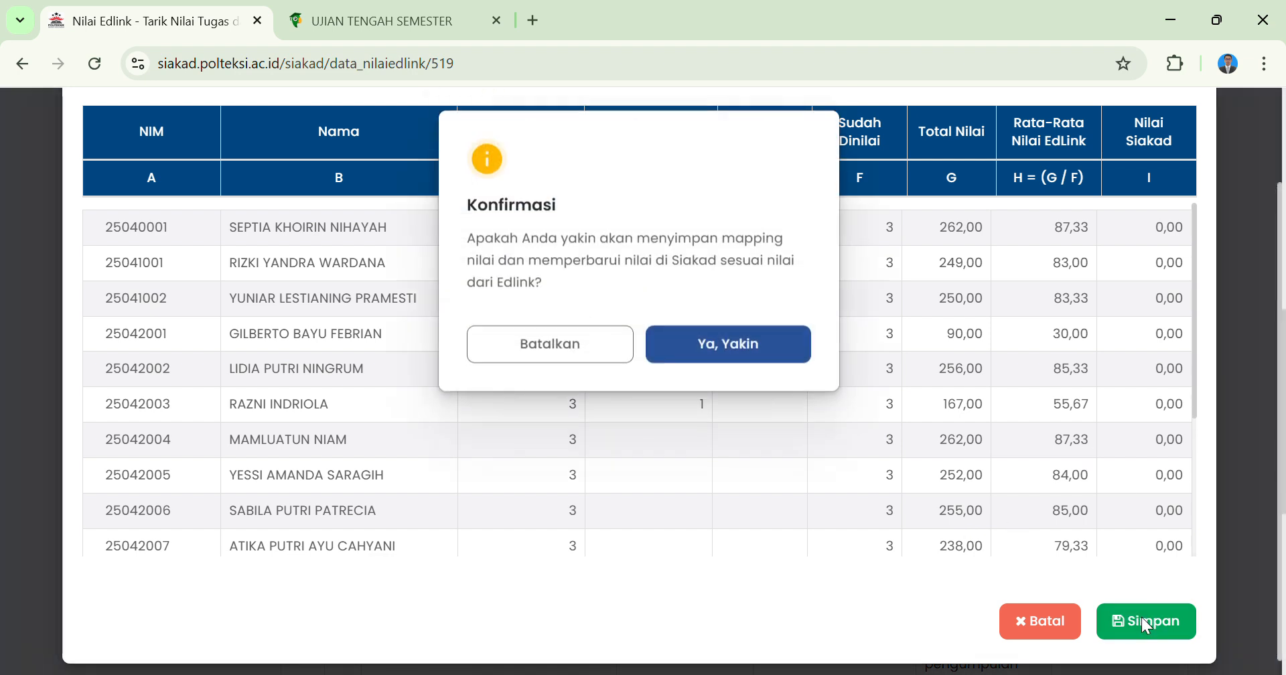
pyautogui.click(746, 355)
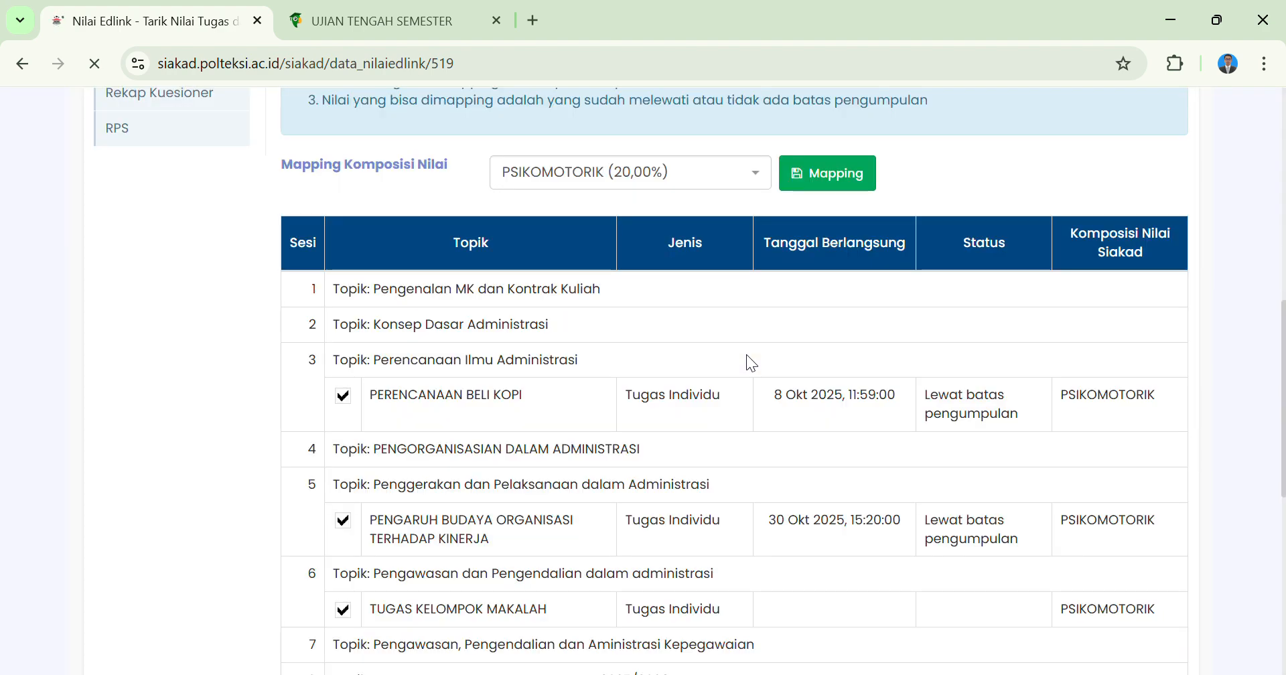
# Open Nilai Perkuliahan for the class and examine every student's component scores, final scores and grades.
pyautogui.scroll(2, 746, 355)
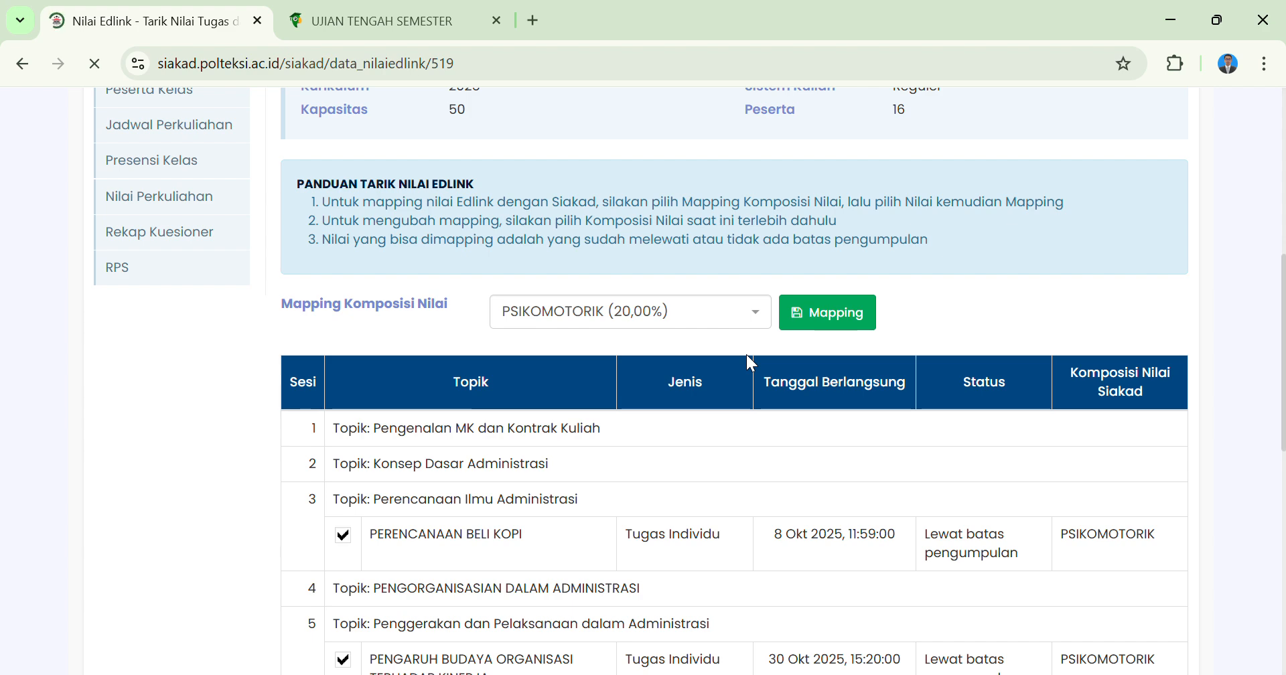
pyautogui.scroll(1, 422, 288)
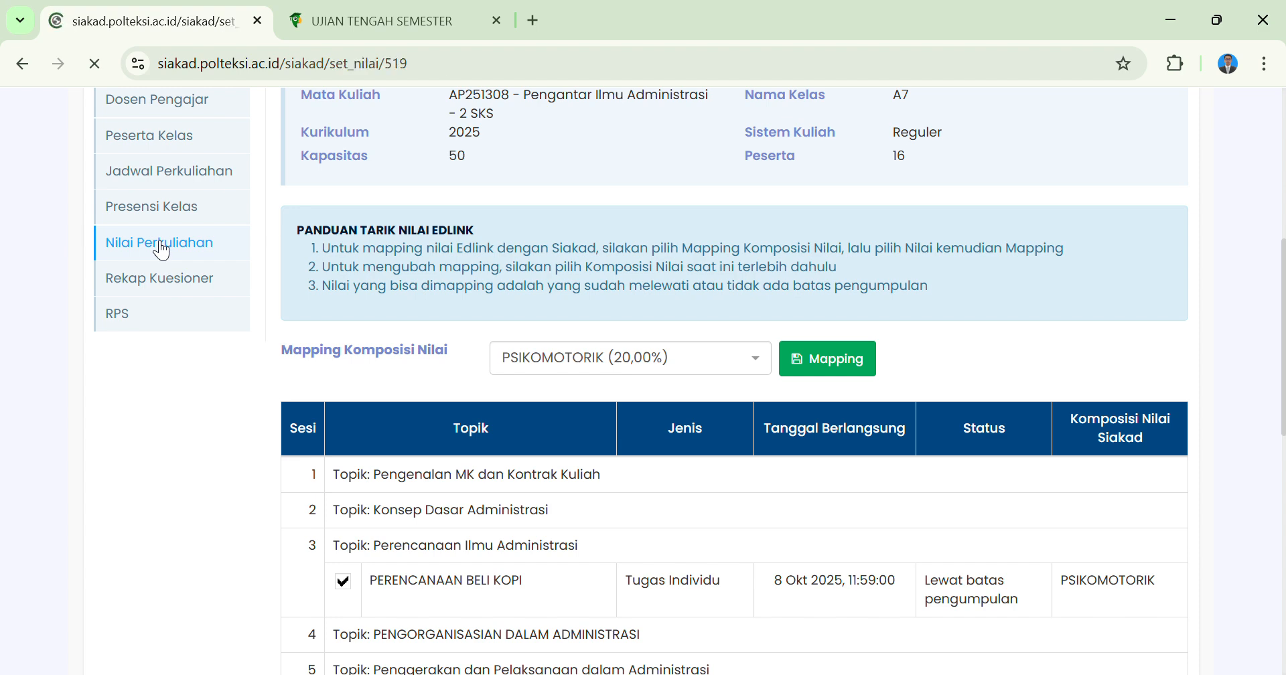
pyautogui.scroll(-3, 685, 413)
pyautogui.scroll(-2, 695, 424)
pyautogui.scroll(2, 695, 423)
pyautogui.scroll(-3, 753, 328)
pyautogui.scroll(1, 761, 320)
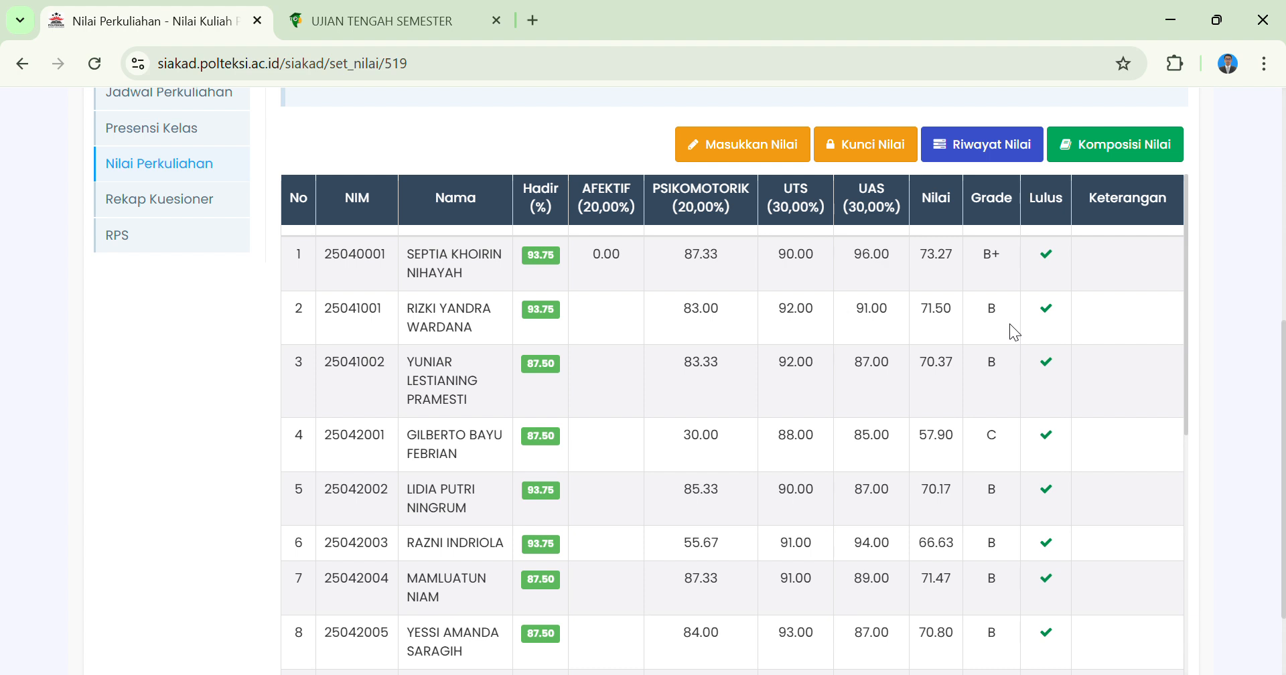
pyautogui.scroll(-6, 1010, 323)
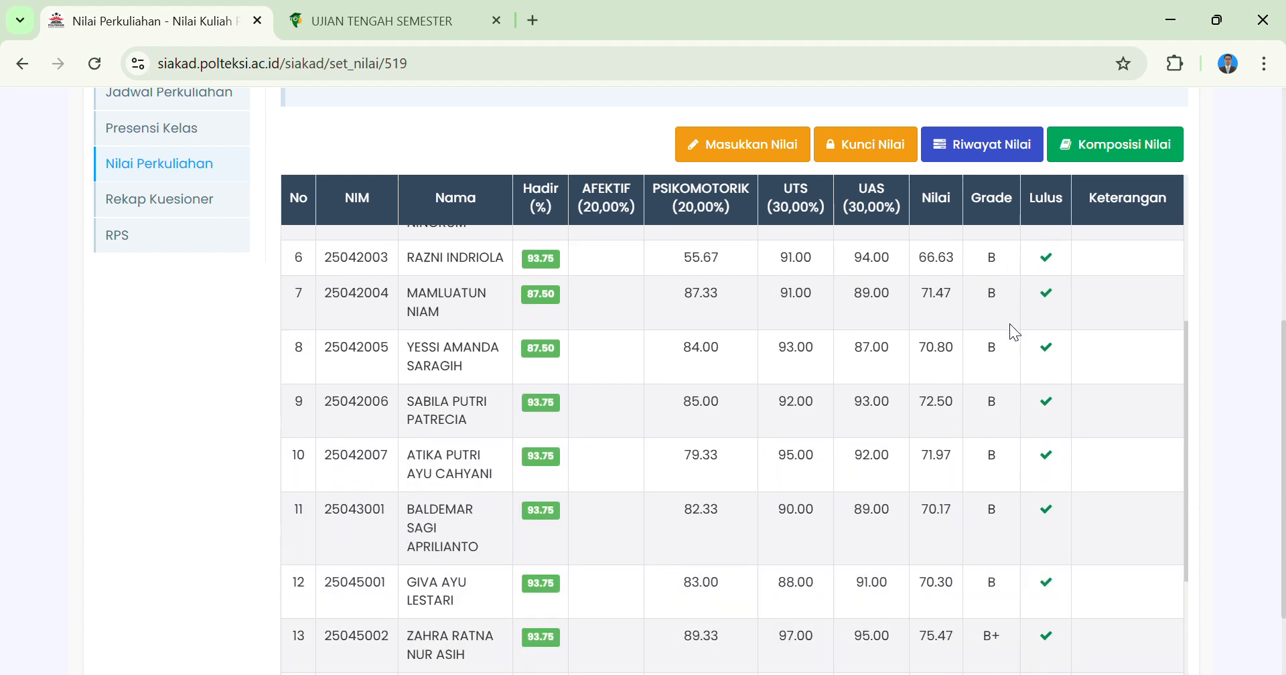
pyautogui.scroll(-3, 1010, 323)
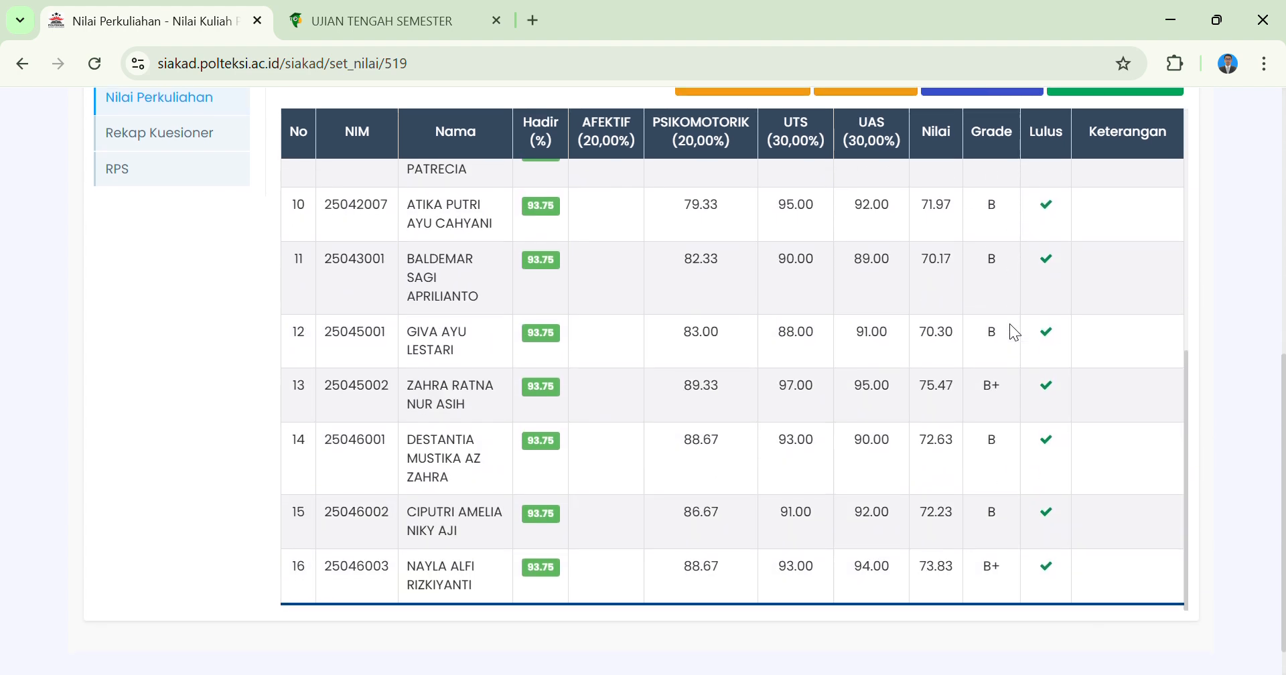
pyautogui.scroll(8, 1010, 323)
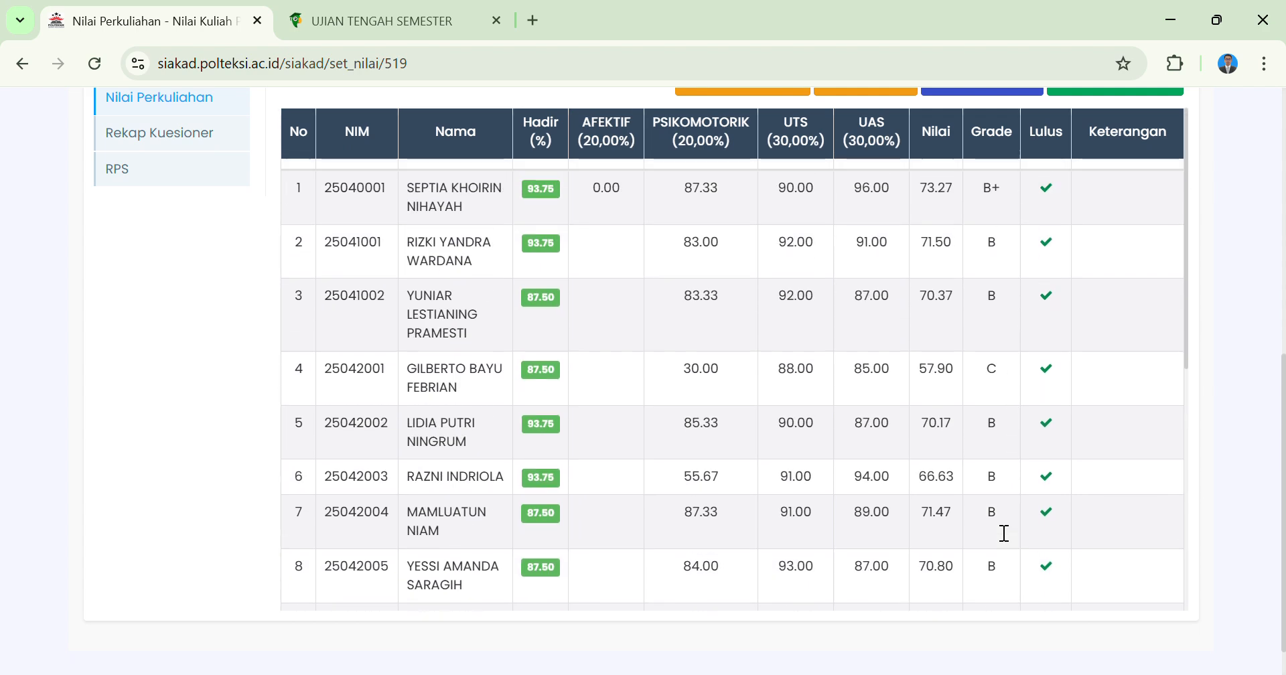
pyautogui.scroll(3, 779, 311)
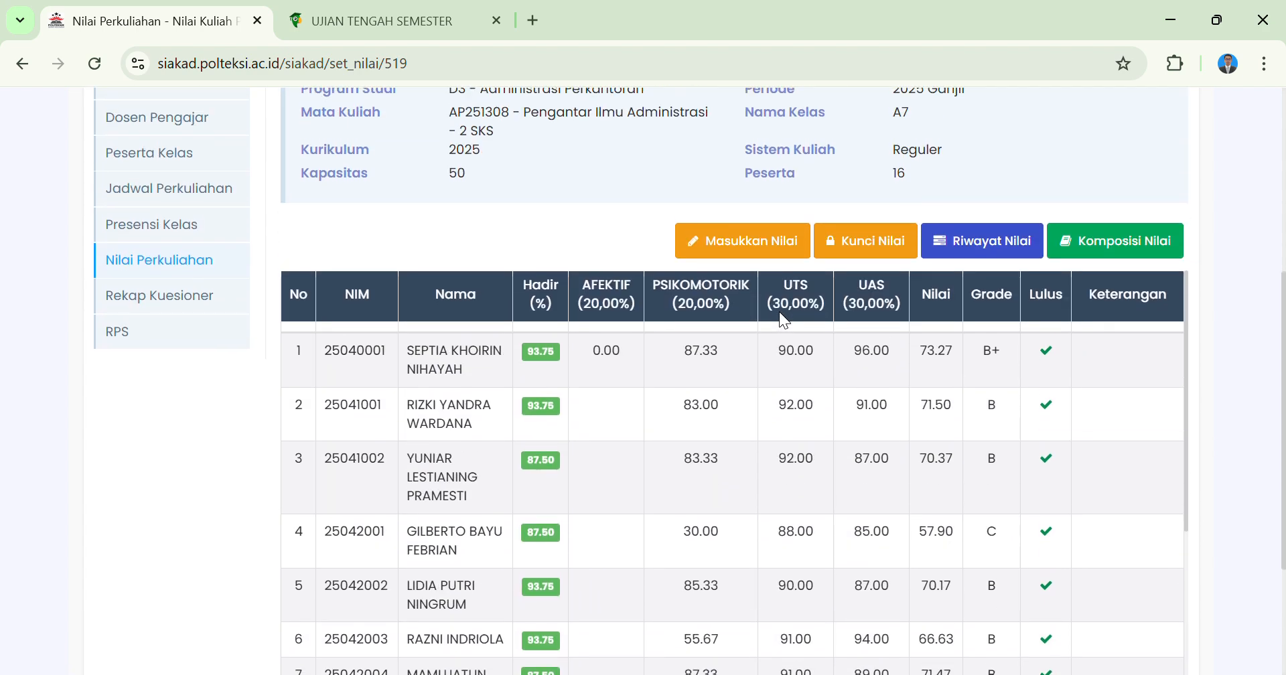
# Enter an AFEKTIF grade of 95 for the first student in the class list and confirm saving it.
pyautogui.click(720, 250)
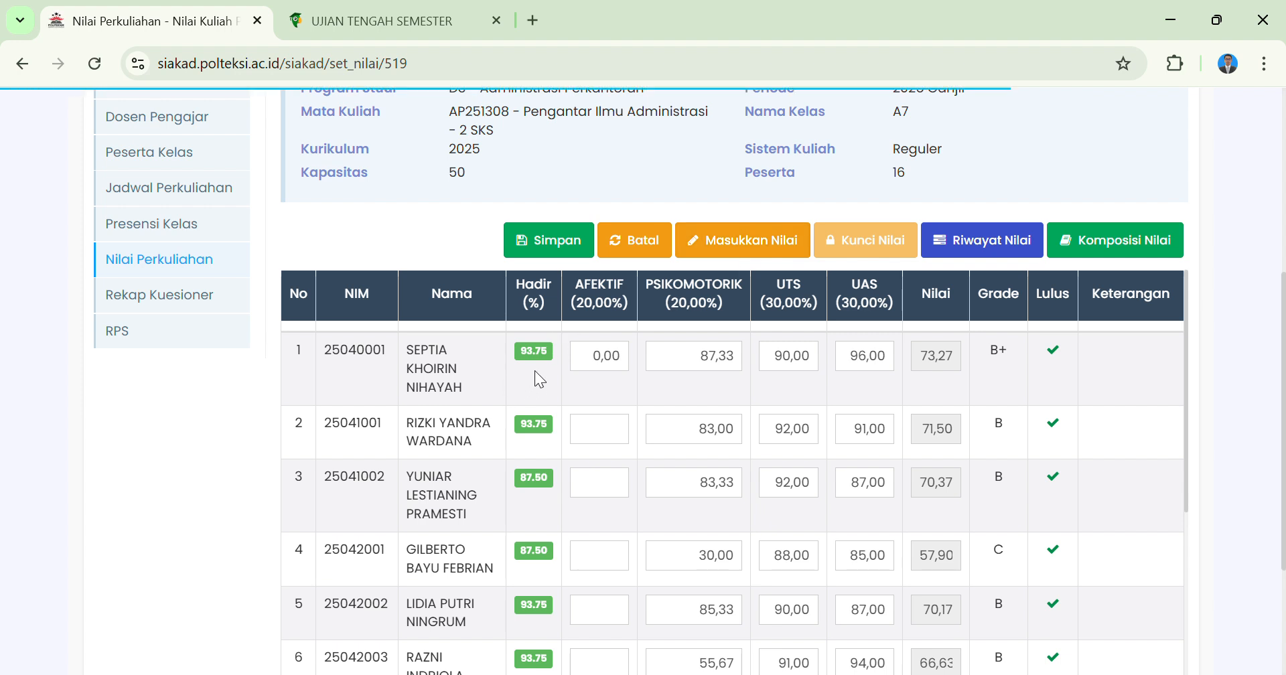
pyautogui.click(602, 363)
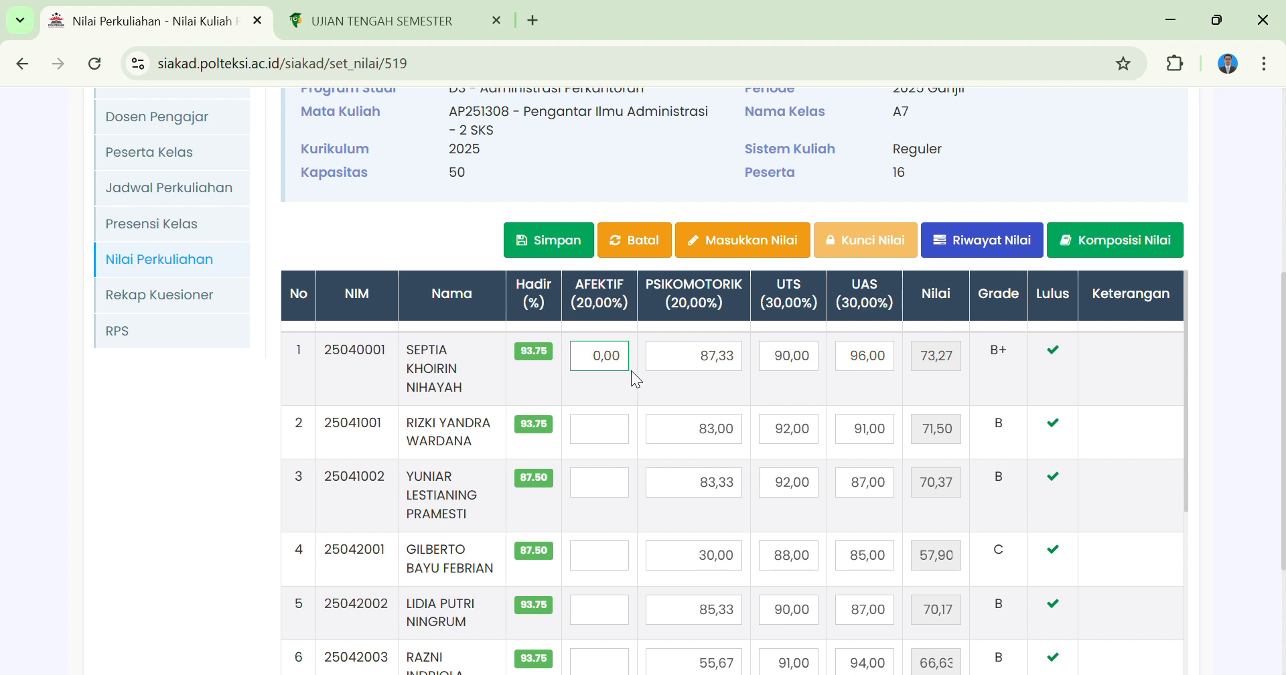
pyautogui.write('95')
pyautogui.click(566, 250)
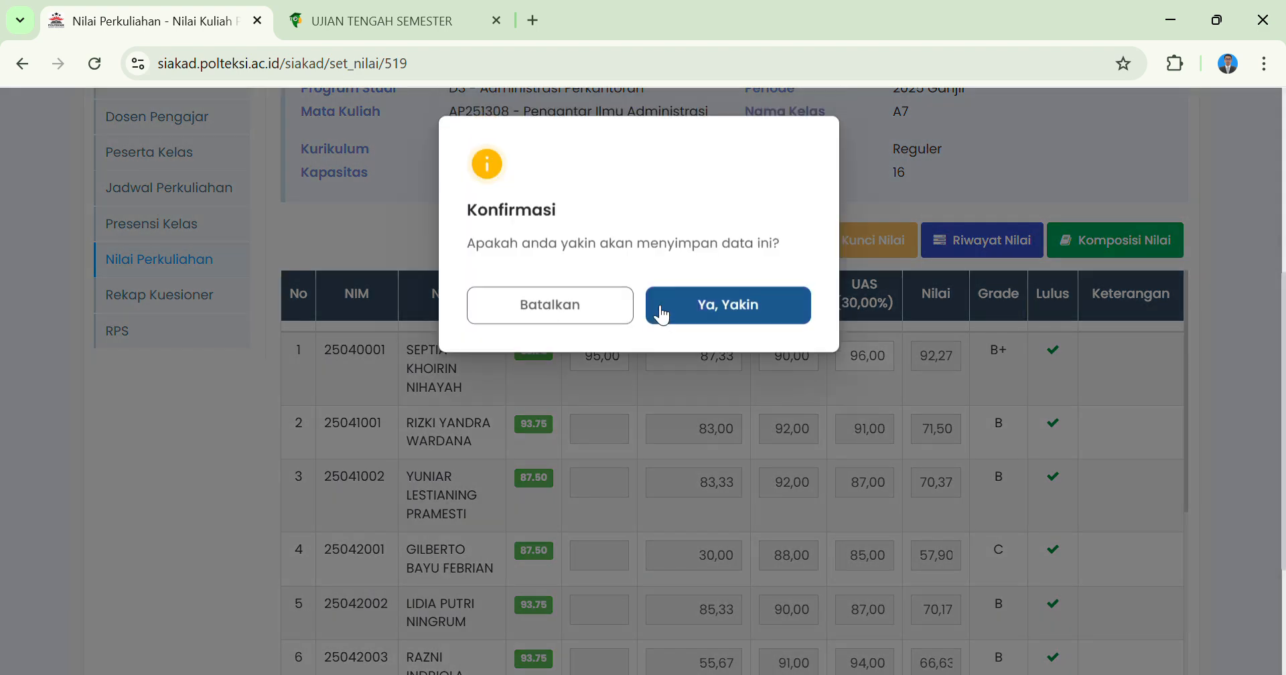
pyautogui.click(742, 300)
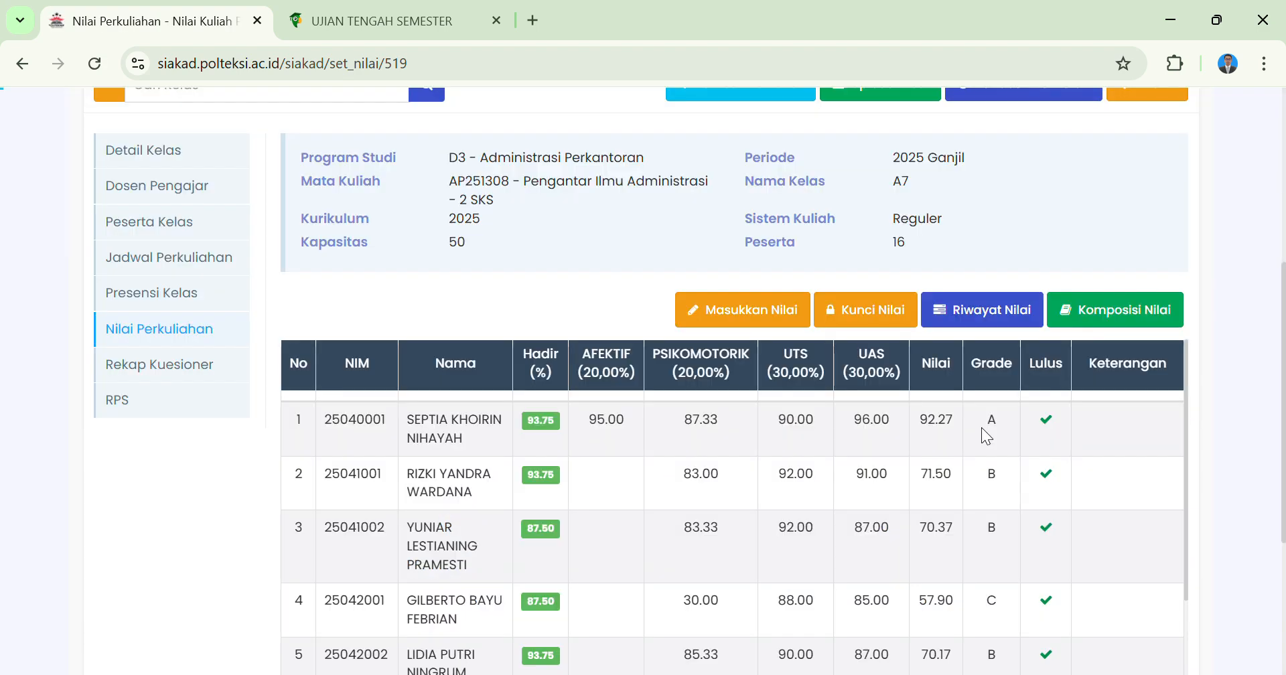